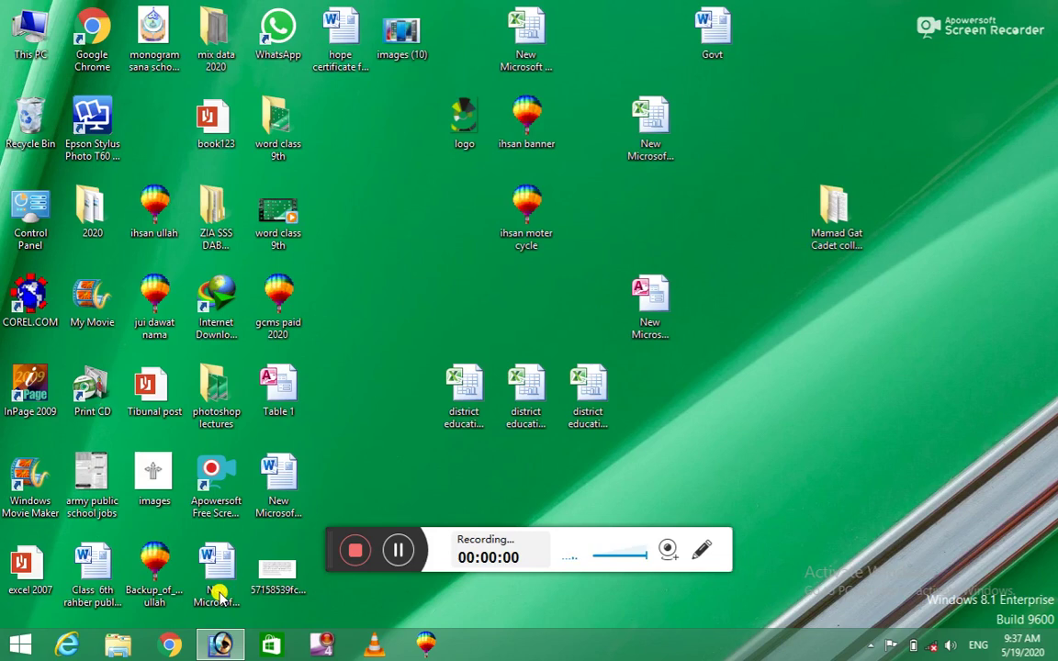
Bring Photoshop to the front on an empty workspace and select the Move tool
{"action": "left_click", "coordinate": [221, 643]}
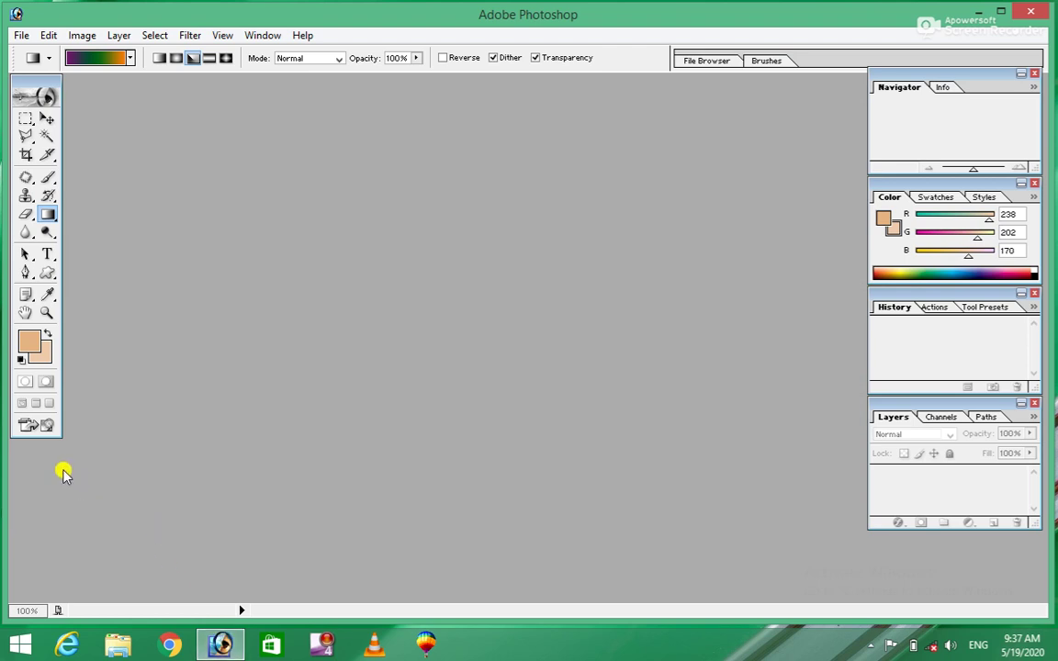
{"action": "left_click", "coordinate": [48, 120]}
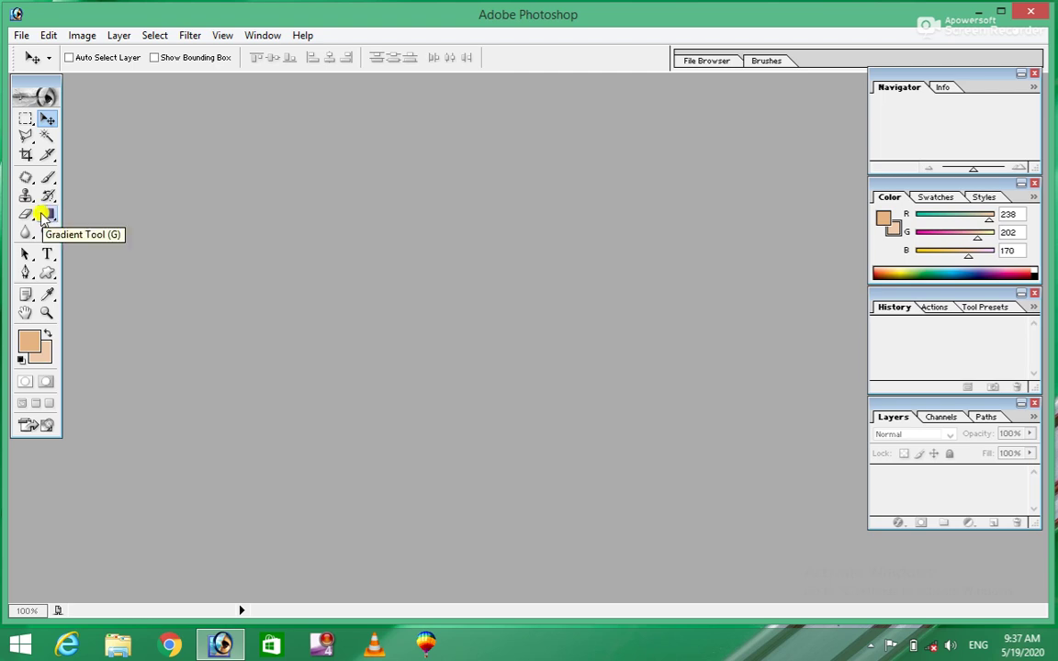
Open the green-background portrait JPG from the photos folder at 100%
{"action": "double_click", "coordinate": [198, 168]}
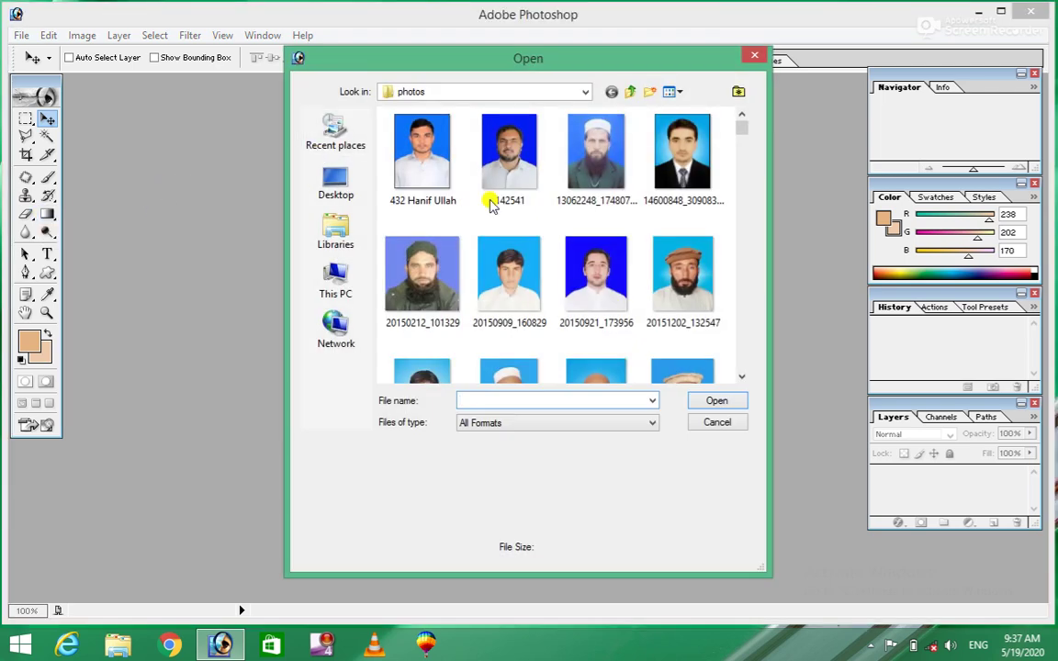
{"action": "mouse_move", "coordinate": [742, 128]}
{"action": "left_mouse_down"}
{"action": "mouse_move", "coordinate": [751, 201]}
{"action": "mouse_move", "coordinate": [752, 181]}
{"action": "left_mouse_up"}
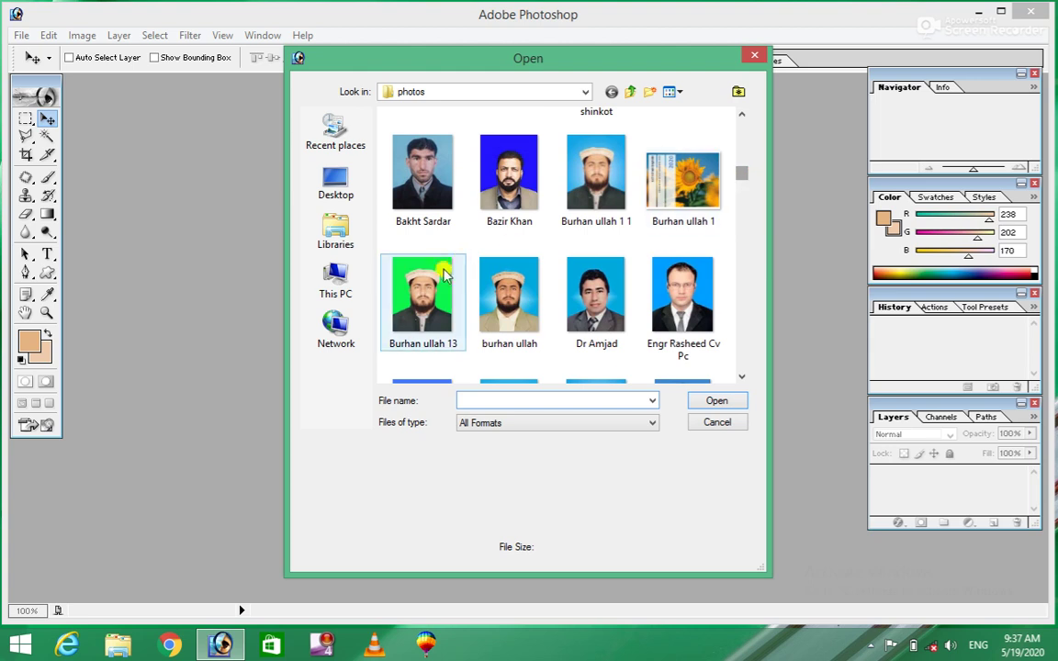
{"action": "left_click", "coordinate": [444, 274]}
{"action": "left_click", "coordinate": [720, 401]}
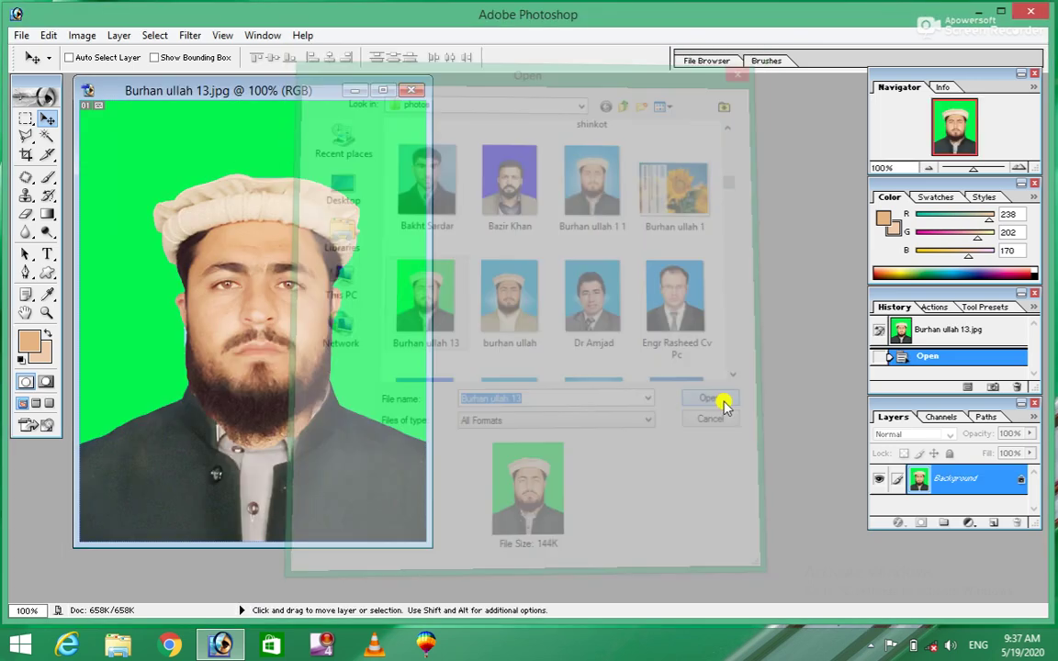
Paint a 9-px grey-blue brush dot on the left and right cheeks
{"action": "left_click_drag", "start_coordinate": [206, 90], "coordinate": [419, 99]}
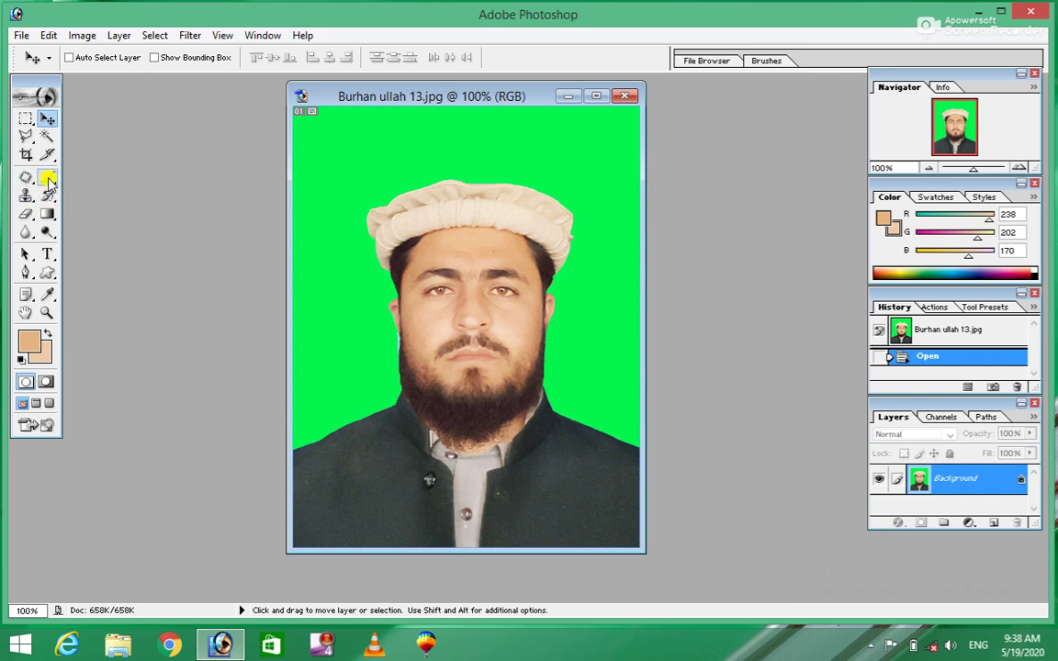
{"action": "left_click", "coordinate": [48, 179]}
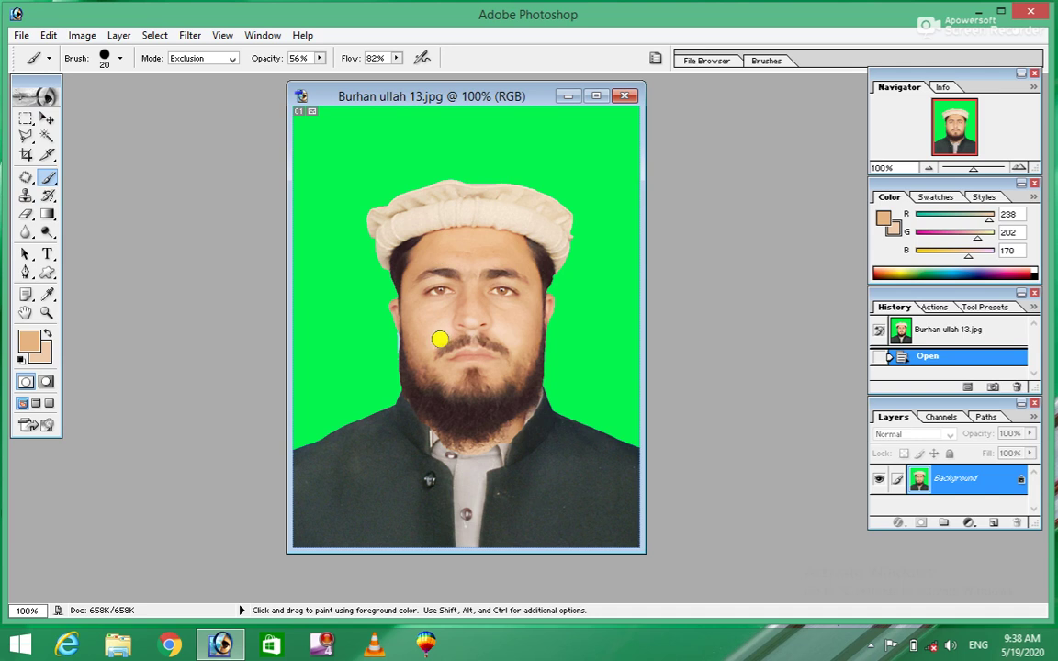
{"action": "key", "text": "bracketleft"}
{"action": "key", "text": "bracketleft"}
{"action": "left_click", "coordinate": [428, 326]}
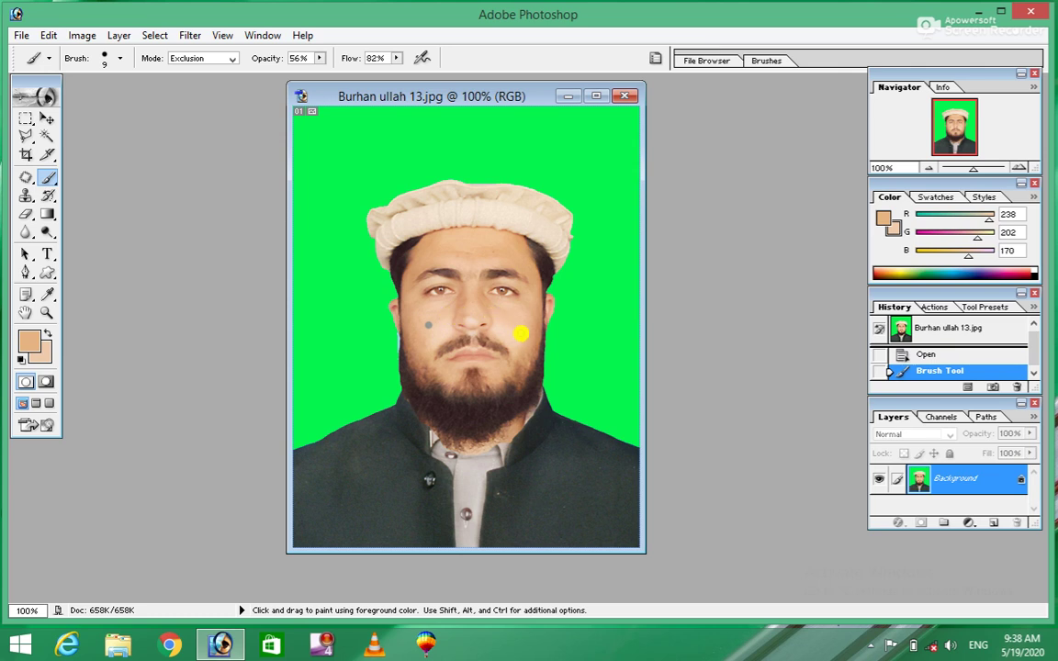
{"action": "left_click", "coordinate": [520, 325]}
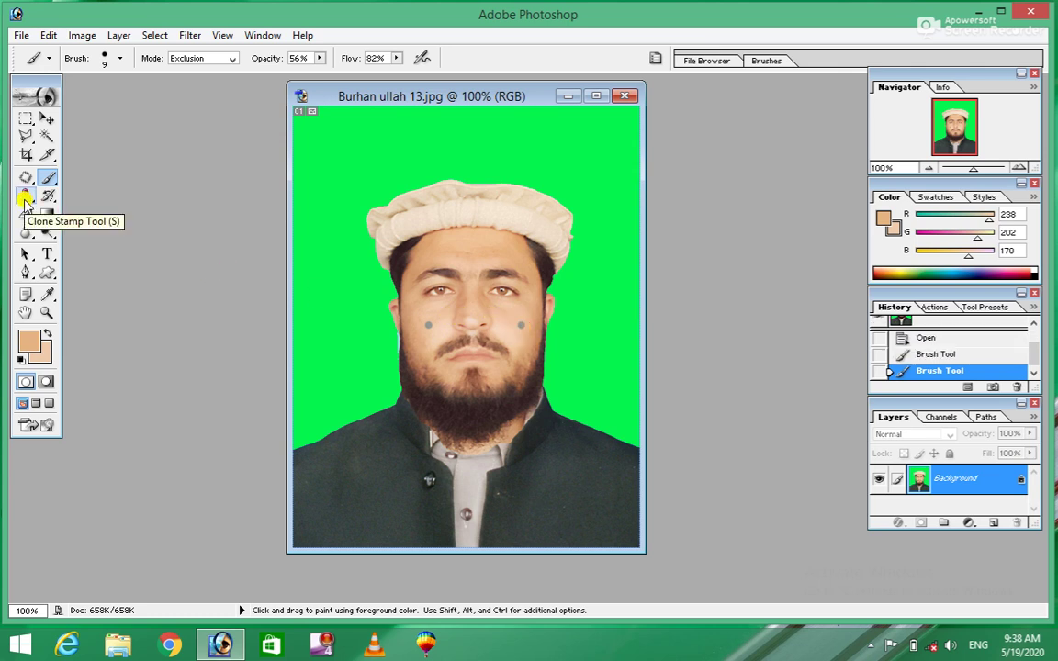
Clone Stamp sampled cheek skin over both grey-blue cheek dots until the cheeks look clean
{"action": "left_click", "coordinate": [25, 199]}
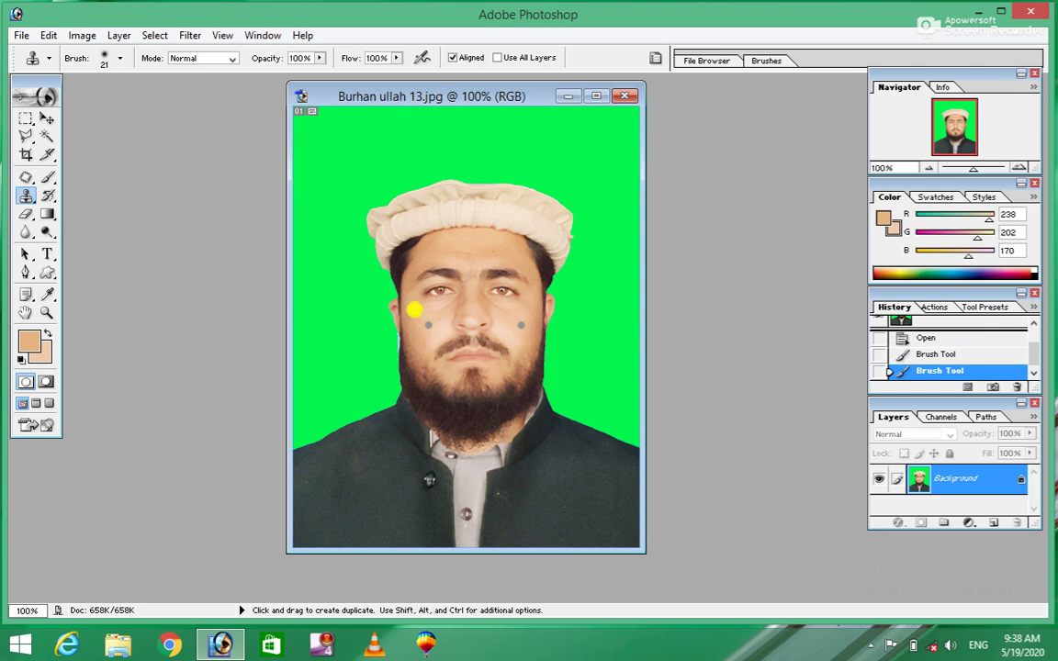
{"action": "left_click", "coordinate": [414, 310], "text": "alt"}
{"action": "left_click", "coordinate": [428, 324]}
{"action": "left_click", "coordinate": [428, 325]}
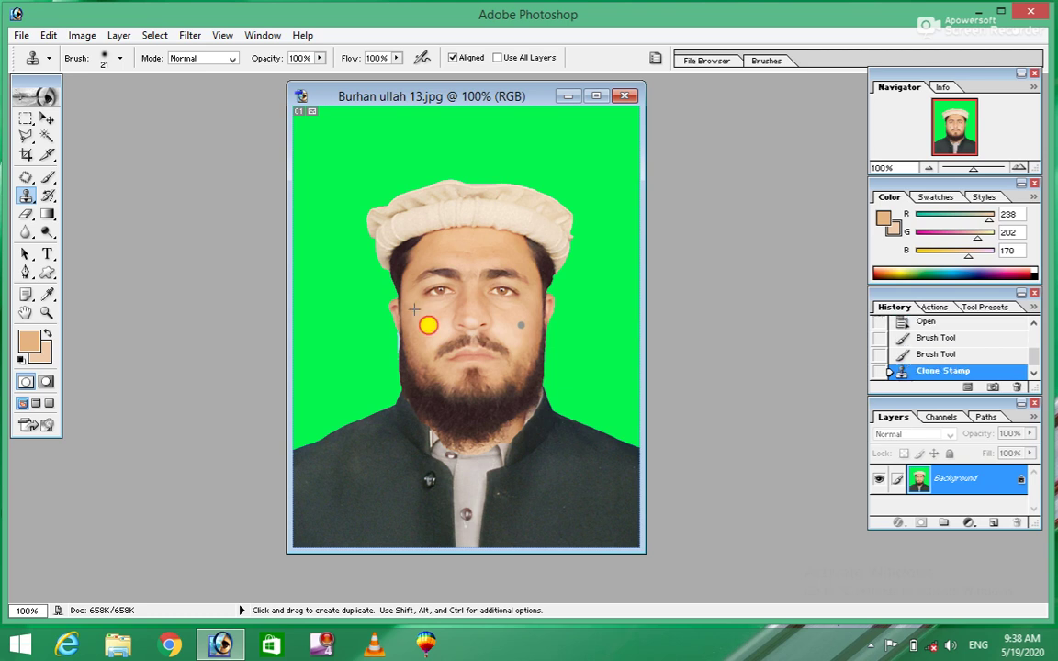
{"action": "left_click", "coordinate": [435, 325]}
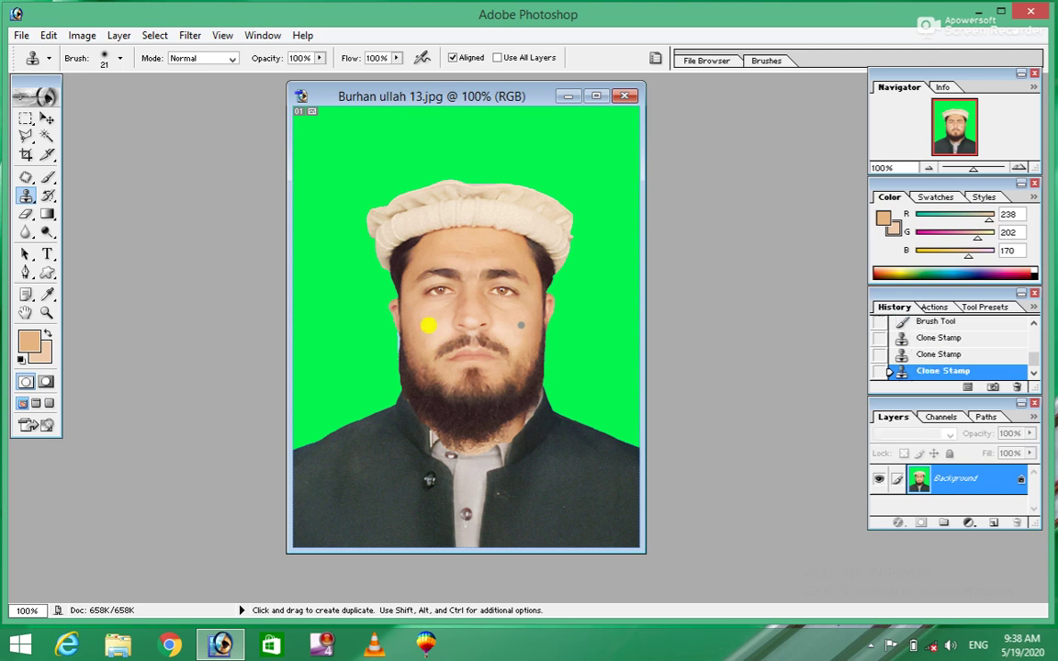
{"action": "left_click", "coordinate": [520, 326]}
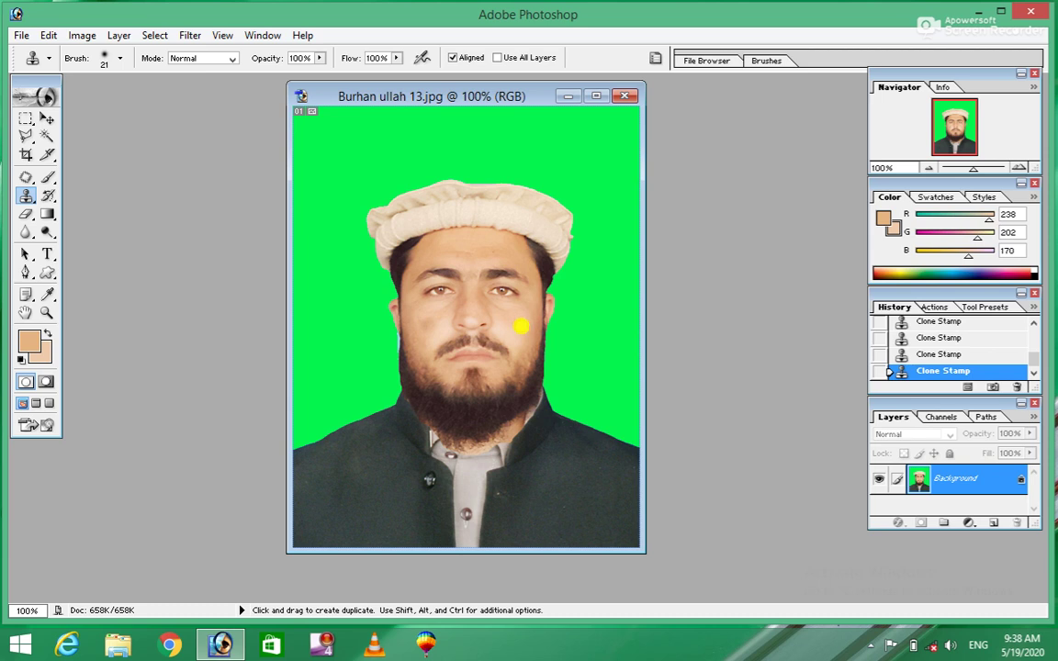
{"action": "left_click", "coordinate": [427, 321]}
{"action": "left_click", "coordinate": [32, 200]}
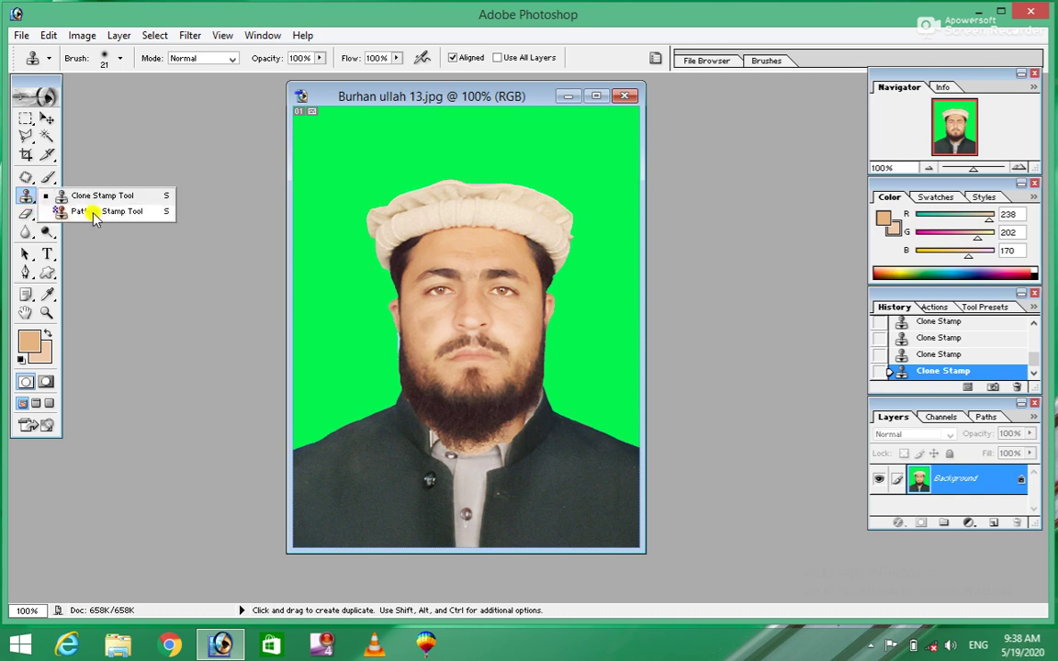
{"action": "left_click", "coordinate": [82, 196]}
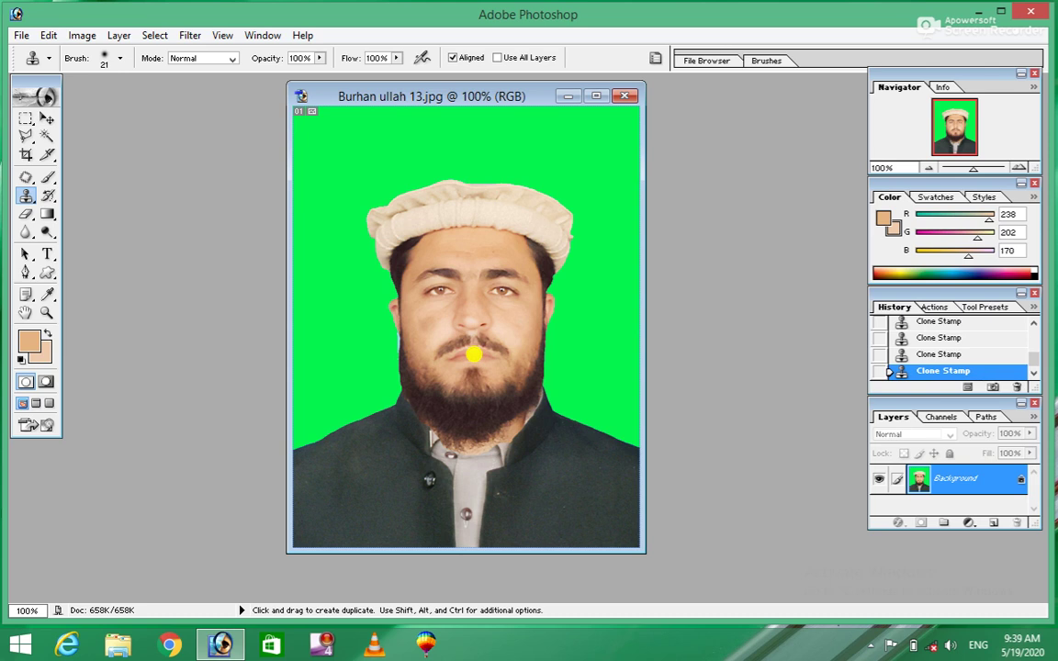
{"action": "key", "text": "alt"}
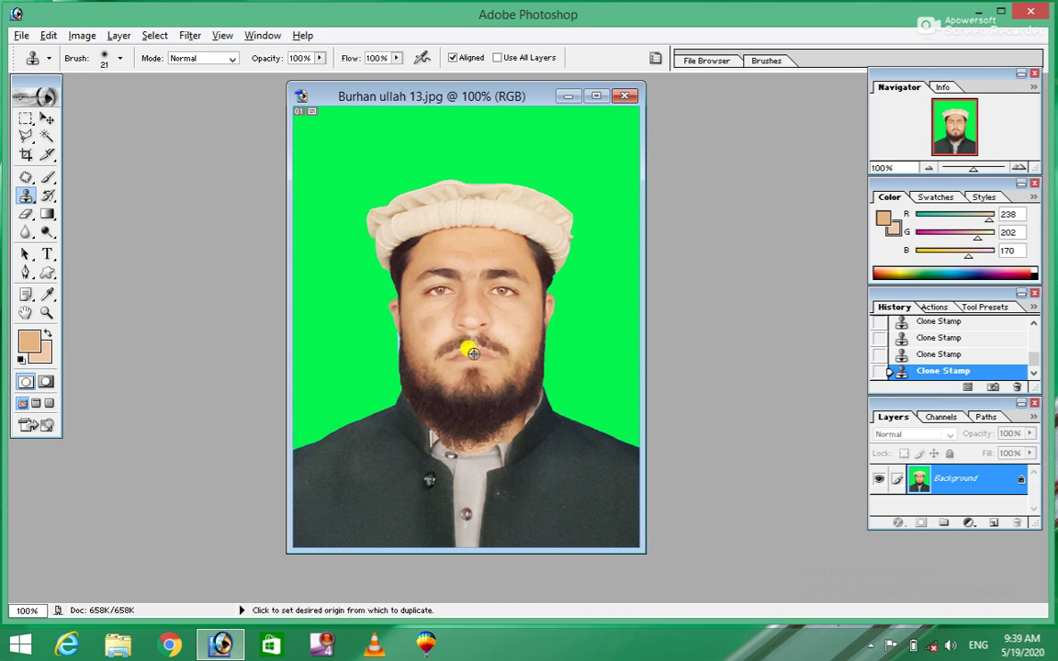
{"action": "left_click", "coordinate": [472, 353], "text": "alt"}
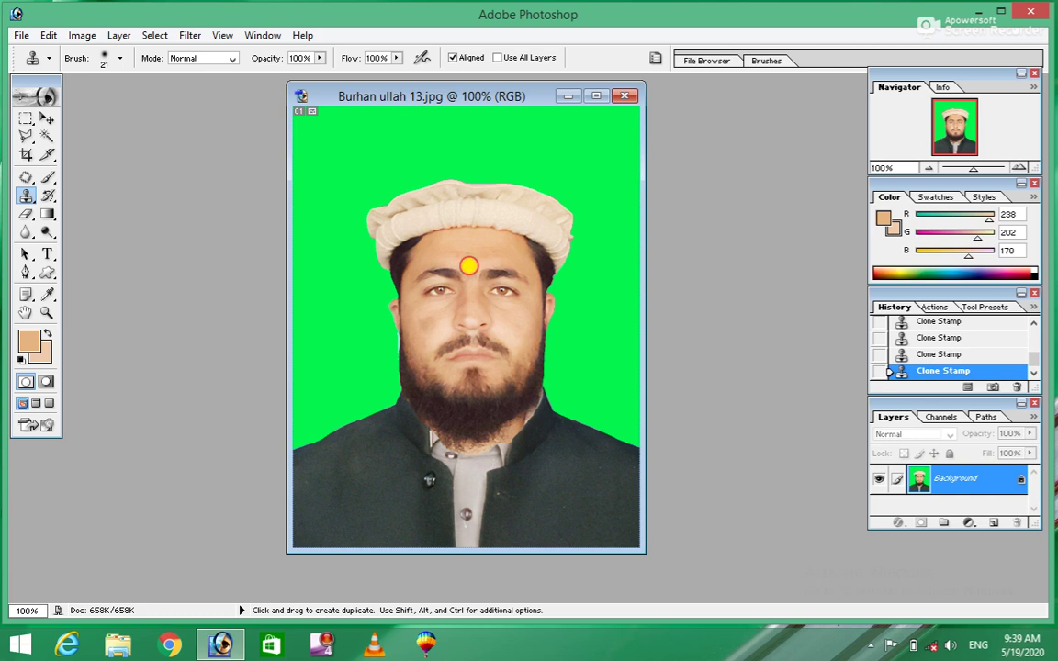
{"action": "mouse_move", "coordinate": [469, 266]}
{"action": "left_mouse_down"}
{"action": "mouse_move", "coordinate": [461, 276]}
{"action": "mouse_move", "coordinate": [461, 265]}
{"action": "mouse_move", "coordinate": [484, 265]}
{"action": "left_mouse_up"}
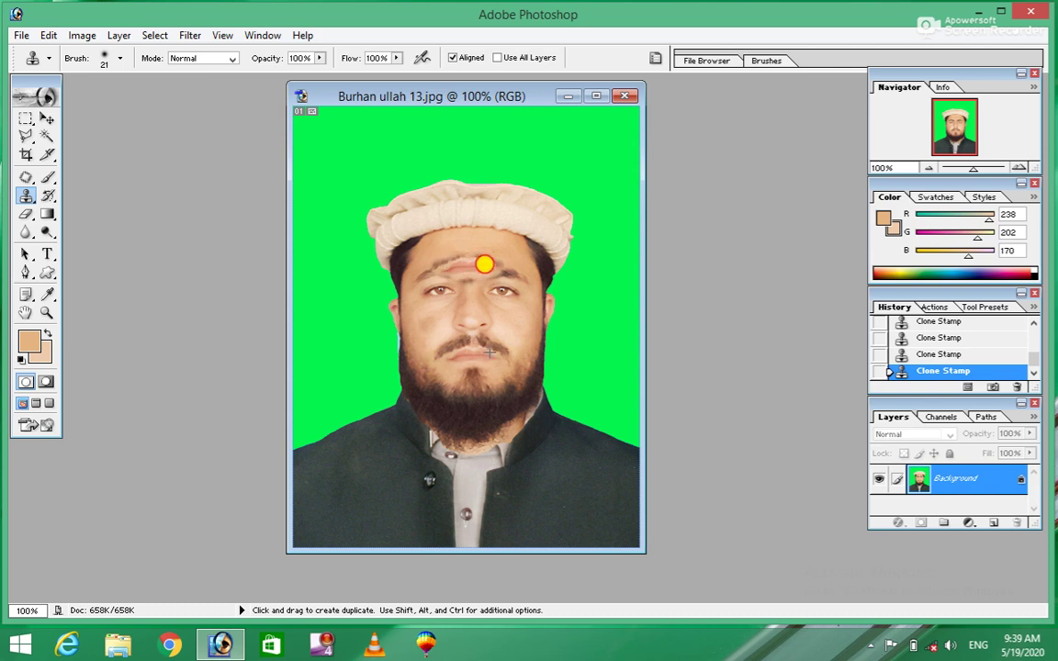
{"action": "mouse_move", "coordinate": [484, 265]}
{"action": "left_mouse_down"}
{"action": "mouse_move", "coordinate": [458, 256]}
{"action": "mouse_move", "coordinate": [472, 248]}
{"action": "mouse_move", "coordinate": [498, 257]}
{"action": "mouse_move", "coordinate": [475, 251]}
{"action": "mouse_move", "coordinate": [449, 266]}
{"action": "mouse_move", "coordinate": [501, 260]}
{"action": "mouse_move", "coordinate": [468, 276]}
{"action": "mouse_move", "coordinate": [436, 268]}
{"action": "mouse_move", "coordinate": [489, 260]}
{"action": "mouse_move", "coordinate": [449, 245]}
{"action": "mouse_move", "coordinate": [474, 245]}
{"action": "mouse_move", "coordinate": [466, 227]}
{"action": "mouse_move", "coordinate": [456, 231]}
{"action": "mouse_move", "coordinate": [470, 226]}
{"action": "mouse_move", "coordinate": [408, 212]}
{"action": "mouse_move", "coordinate": [467, 210]}
{"action": "mouse_move", "coordinate": [456, 198]}
{"action": "mouse_move", "coordinate": [401, 207]}
{"action": "mouse_move", "coordinate": [468, 205]}
{"action": "mouse_move", "coordinate": [446, 187]}
{"action": "mouse_move", "coordinate": [473, 179]}
{"action": "mouse_move", "coordinate": [451, 187]}
{"action": "mouse_move", "coordinate": [483, 187]}
{"action": "mouse_move", "coordinate": [472, 208]}
{"action": "mouse_move", "coordinate": [487, 196]}
{"action": "mouse_move", "coordinate": [502, 205]}
{"action": "mouse_move", "coordinate": [423, 199]}
{"action": "mouse_move", "coordinate": [440, 196]}
{"action": "mouse_move", "coordinate": [435, 182]}
{"action": "mouse_move", "coordinate": [473, 182]}
{"action": "mouse_move", "coordinate": [504, 183]}
{"action": "mouse_move", "coordinate": [513, 200]}
{"action": "mouse_move", "coordinate": [436, 213]}
{"action": "mouse_move", "coordinate": [409, 190]}
{"action": "mouse_move", "coordinate": [426, 217]}
{"action": "mouse_move", "coordinate": [449, 217]}
{"action": "mouse_move", "coordinate": [412, 211]}
{"action": "mouse_move", "coordinate": [471, 174]}
{"action": "mouse_move", "coordinate": [503, 177]}
{"action": "mouse_move", "coordinate": [463, 168]}
{"action": "mouse_move", "coordinate": [418, 180]}
{"action": "mouse_move", "coordinate": [414, 187]}
{"action": "mouse_move", "coordinate": [473, 174]}
{"action": "mouse_move", "coordinate": [507, 190]}
{"action": "mouse_move", "coordinate": [510, 182]}
{"action": "mouse_move", "coordinate": [433, 159]}
{"action": "mouse_move", "coordinate": [416, 189]}
{"action": "mouse_move", "coordinate": [466, 165]}
{"action": "mouse_move", "coordinate": [411, 186]}
{"action": "mouse_move", "coordinate": [410, 161]}
{"action": "mouse_move", "coordinate": [450, 149]}
{"action": "mouse_move", "coordinate": [518, 176]}
{"action": "mouse_move", "coordinate": [480, 146]}
{"action": "mouse_move", "coordinate": [418, 158]}
{"action": "mouse_move", "coordinate": [463, 140]}
{"action": "mouse_move", "coordinate": [469, 159]}
{"action": "mouse_move", "coordinate": [450, 130]}
{"action": "mouse_move", "coordinate": [452, 142]}
{"action": "mouse_move", "coordinate": [413, 166]}
{"action": "mouse_move", "coordinate": [472, 245]}
{"action": "mouse_move", "coordinate": [513, 221]}
{"action": "mouse_move", "coordinate": [522, 177]}
{"action": "mouse_move", "coordinate": [499, 273]}
{"action": "mouse_move", "coordinate": [409, 219]}
{"action": "mouse_move", "coordinate": [413, 240]}
{"action": "mouse_move", "coordinate": [400, 215]}
{"action": "mouse_move", "coordinate": [456, 257]}
{"action": "mouse_move", "coordinate": [446, 265]}
{"action": "mouse_move", "coordinate": [467, 280]}
{"action": "mouse_move", "coordinate": [466, 336]}
{"action": "left_mouse_up"}
{"action": "mouse_move", "coordinate": [485, 315]}
{"action": "left_mouse_down"}
{"action": "mouse_move", "coordinate": [465, 345]}
{"action": "mouse_move", "coordinate": [489, 317]}
{"action": "mouse_move", "coordinate": [449, 305]}
{"action": "mouse_move", "coordinate": [394, 233]}
{"action": "left_mouse_up"}
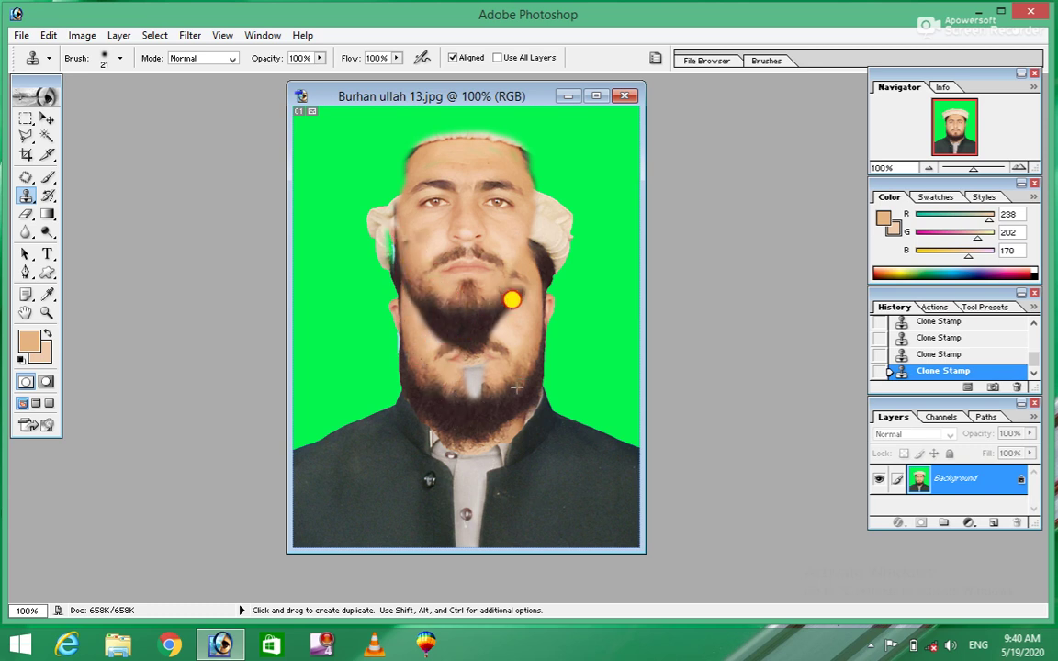
{"action": "mouse_move", "coordinate": [482, 314]}
{"action": "left_mouse_down"}
{"action": "mouse_move", "coordinate": [538, 274]}
{"action": "mouse_move", "coordinate": [532, 190]}
{"action": "mouse_move", "coordinate": [541, 245]}
{"action": "mouse_move", "coordinate": [496, 236]}
{"action": "left_mouse_up"}
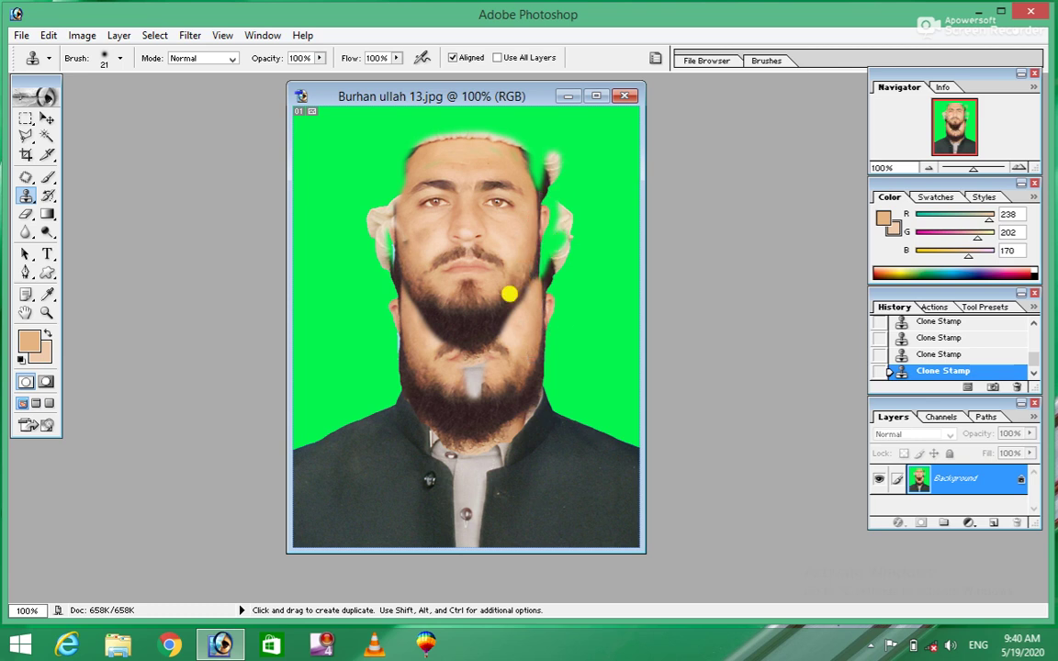
{"action": "key", "text": "ctrl"}
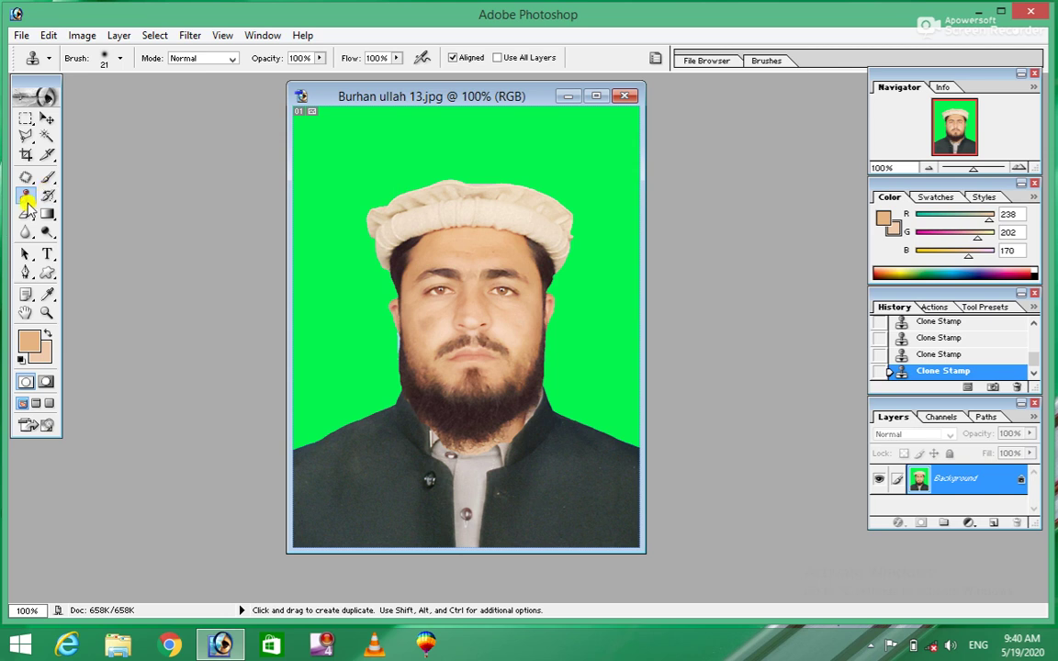
Paint a dark-blue Pattern Stamp stroke on the top-left green background
{"action": "left_click", "coordinate": [34, 202]}
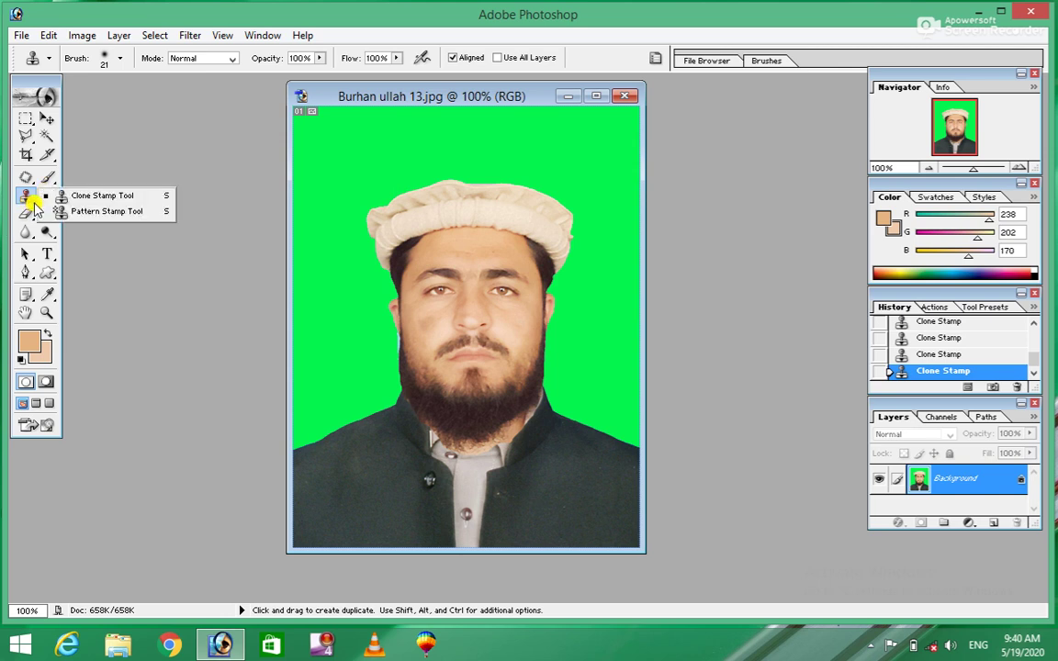
{"action": "left_click", "coordinate": [90, 217]}
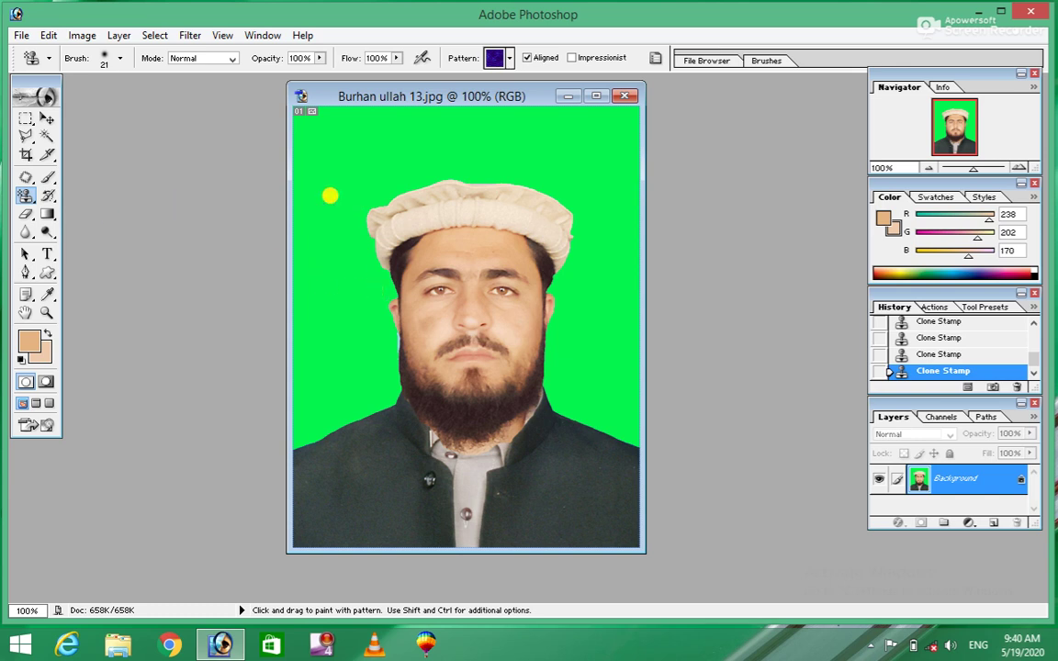
{"action": "mouse_move", "coordinate": [326, 191]}
{"action": "left_mouse_down"}
{"action": "mouse_move", "coordinate": [411, 174]}
{"action": "mouse_move", "coordinate": [365, 154]}
{"action": "mouse_move", "coordinate": [346, 125]}
{"action": "left_mouse_up"}
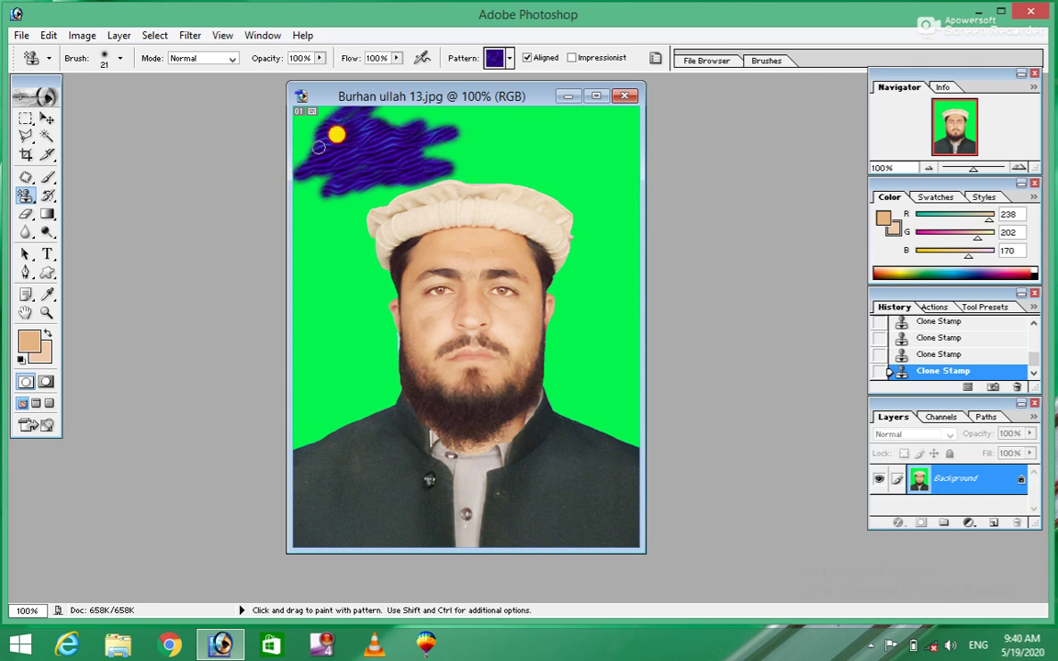
Paint a grey stone pattern over the blue strokes and open the pattern library menu
{"action": "left_click", "coordinate": [510, 58]}
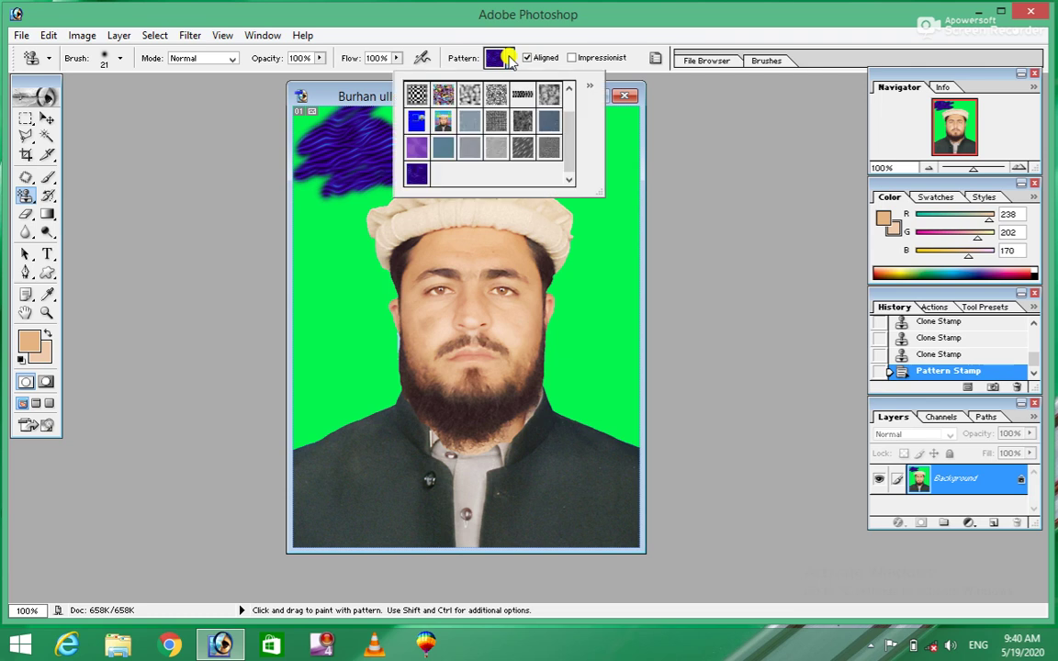
{"action": "left_click", "coordinate": [484, 150]}
{"action": "left_click", "coordinate": [342, 166]}
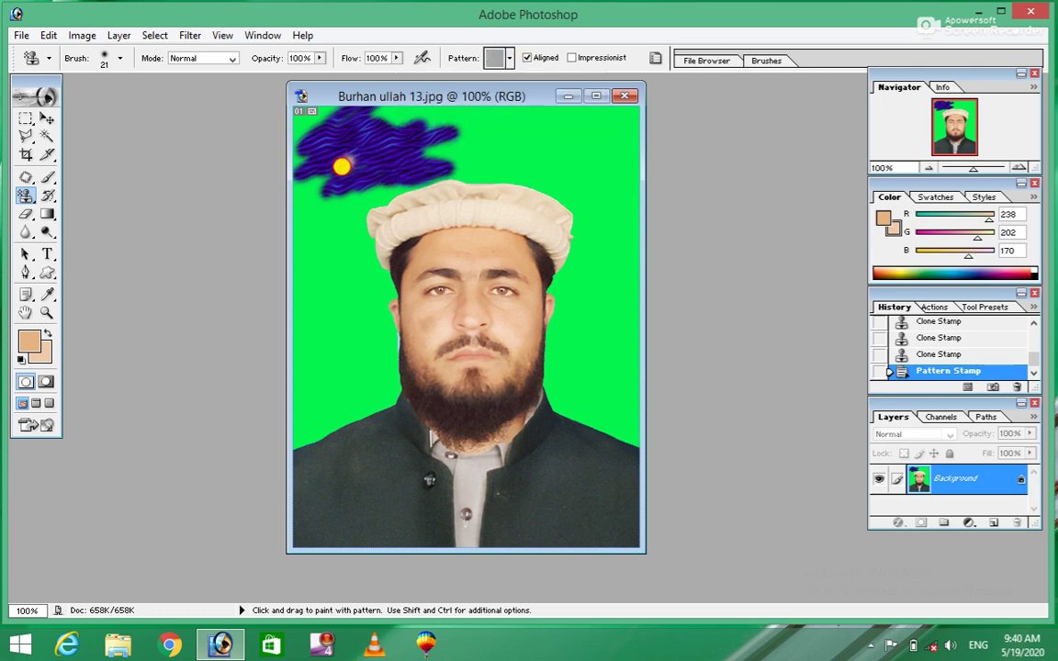
{"action": "left_click_drag", "start_coordinate": [341, 166], "coordinate": [363, 115]}
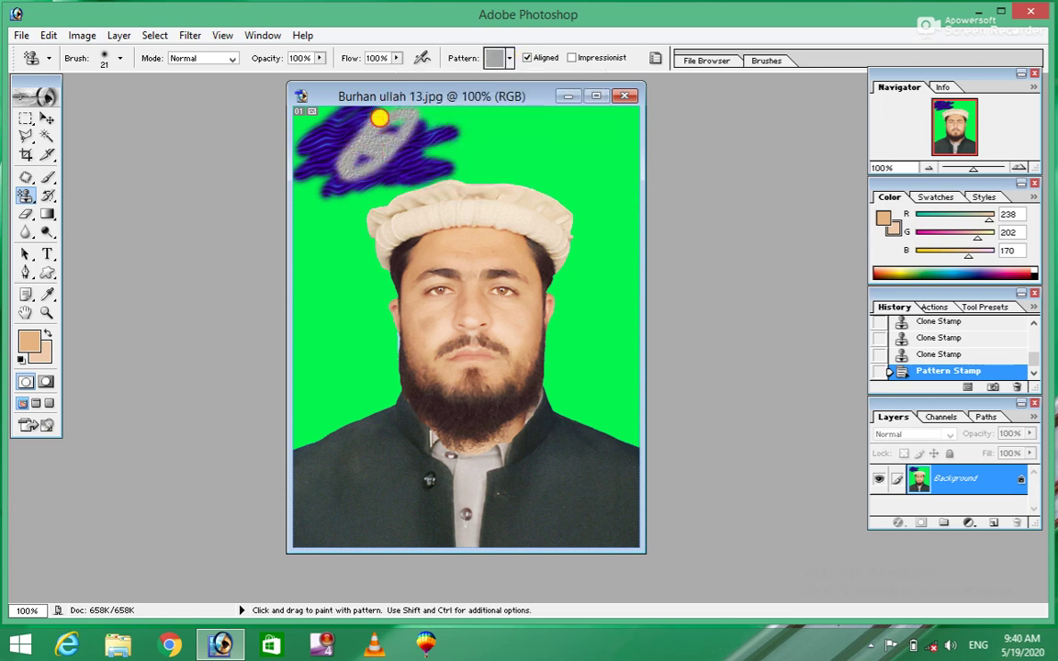
{"action": "left_click", "coordinate": [512, 61]}
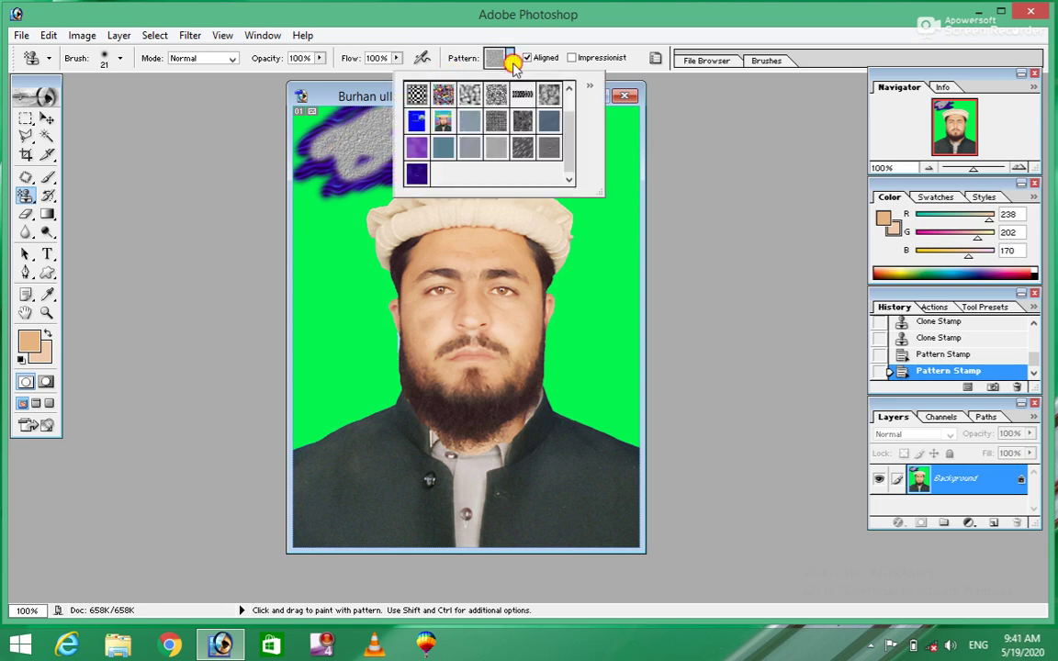
{"action": "left_click", "coordinate": [591, 92]}
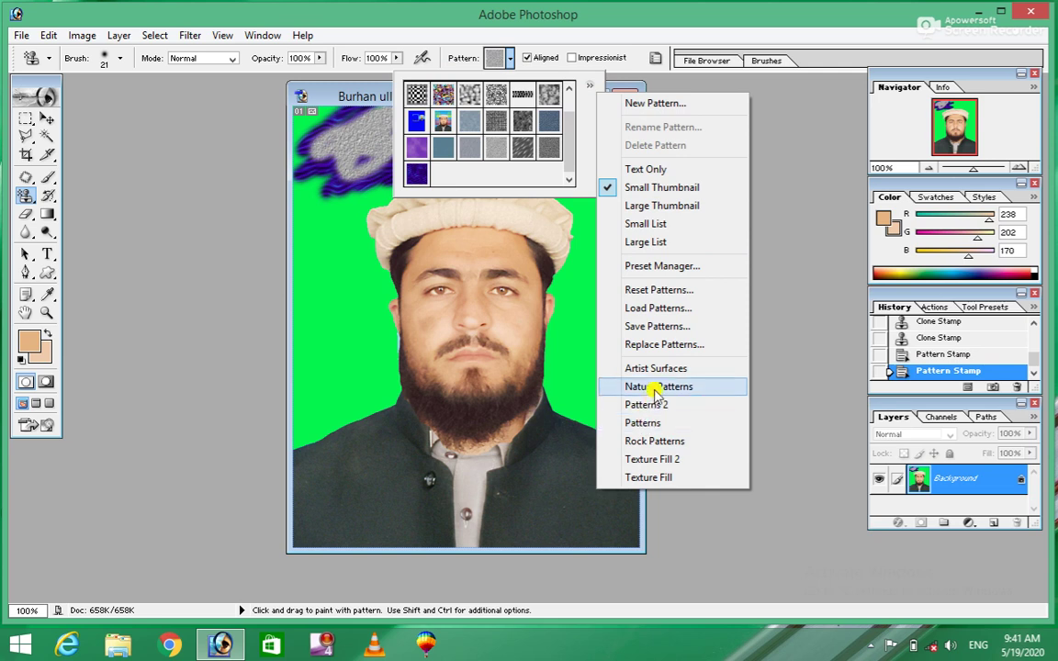
Append the Nature Patterns library and paint the leaf pattern above the cap
{"action": "left_click", "coordinate": [656, 390]}
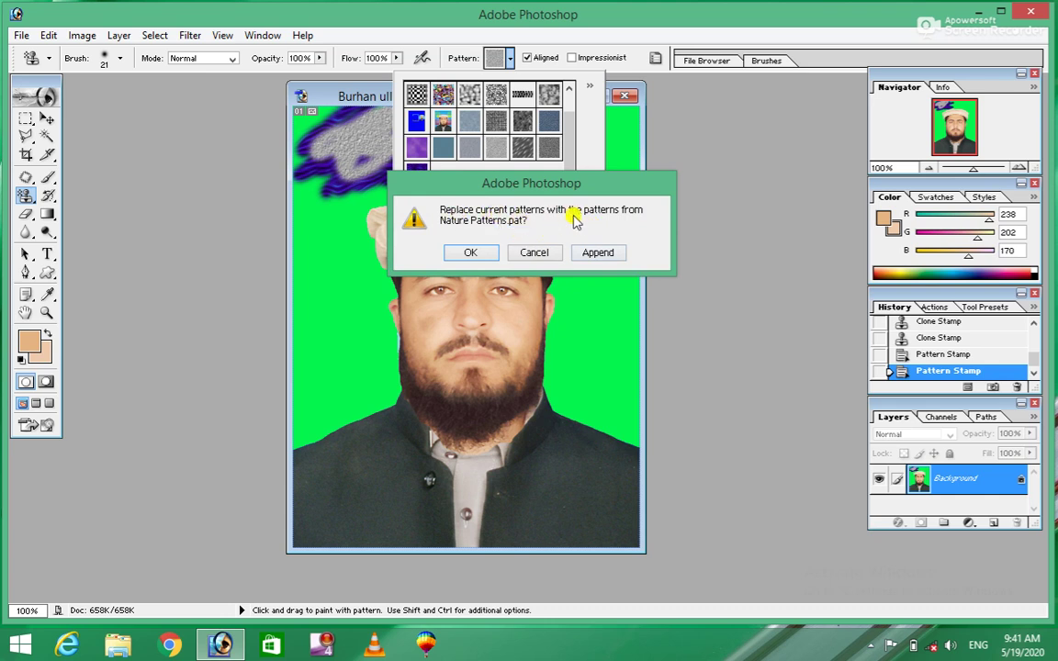
{"action": "left_click", "coordinate": [606, 252]}
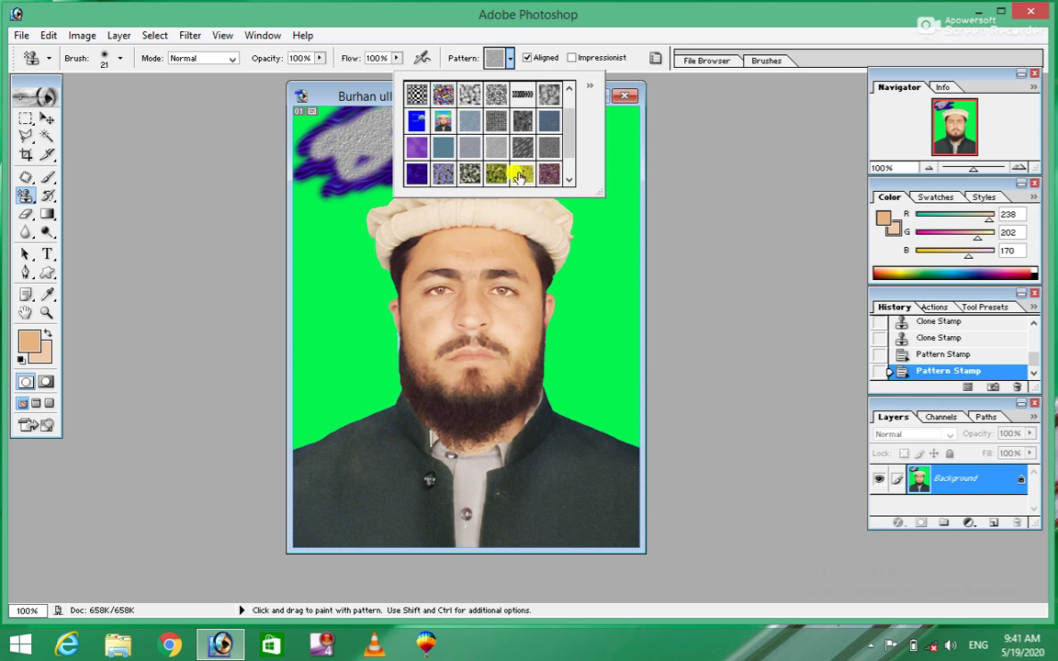
{"action": "left_click_drag", "start_coordinate": [572, 136], "coordinate": [571, 158]}
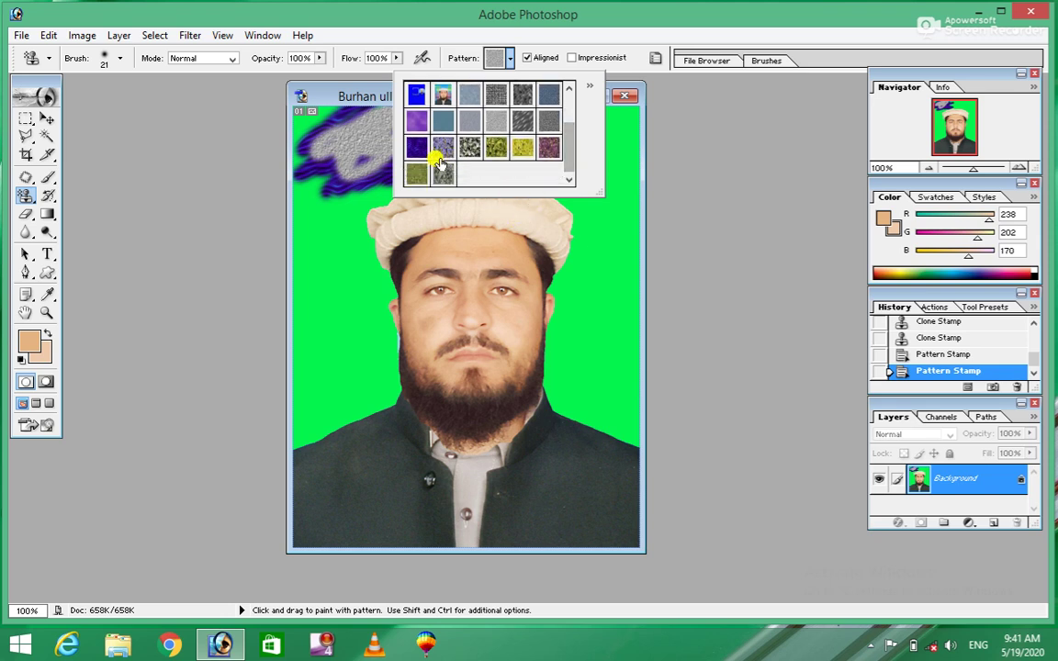
{"action": "left_click", "coordinate": [496, 147]}
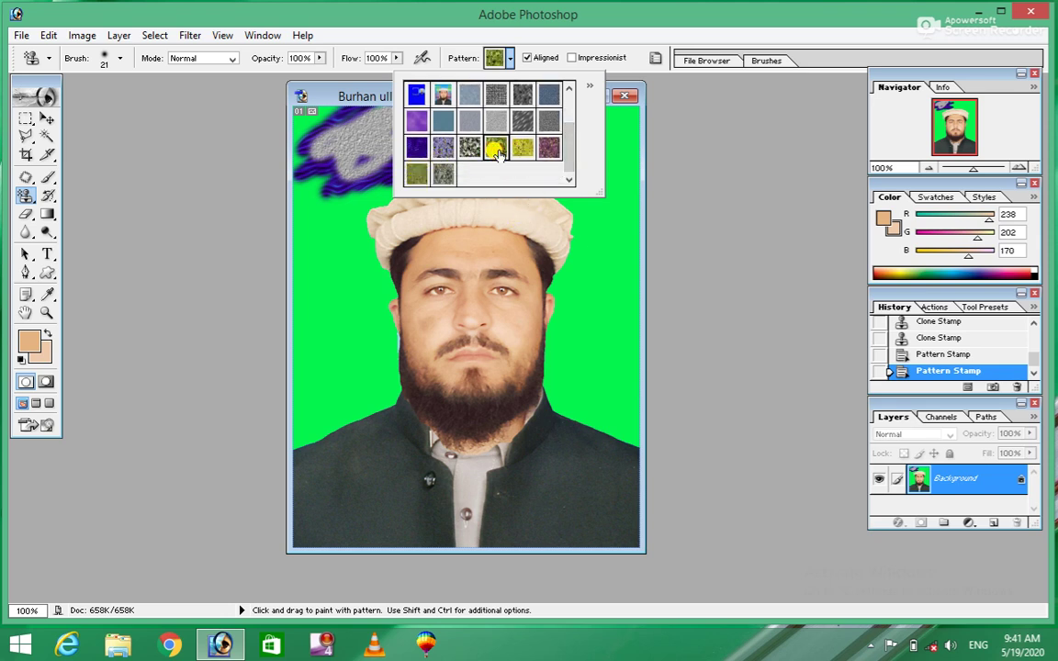
{"action": "left_click", "coordinate": [325, 168]}
{"action": "mouse_move", "coordinate": [325, 169]}
{"action": "left_mouse_down"}
{"action": "mouse_move", "coordinate": [357, 168]}
{"action": "mouse_move", "coordinate": [303, 165]}
{"action": "mouse_move", "coordinate": [303, 137]}
{"action": "mouse_move", "coordinate": [356, 96]}
{"action": "left_mouse_up"}
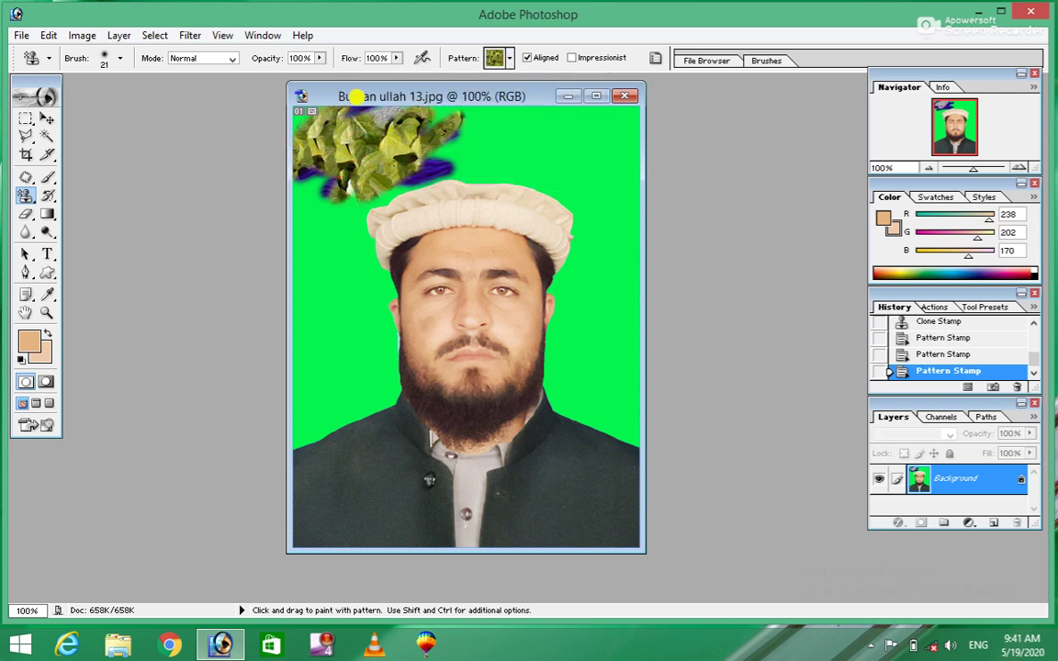
Append the Artist Surfaces library and paint the grid pattern over the leaves
{"action": "left_click", "coordinate": [508, 58]}
{"action": "left_click", "coordinate": [591, 86]}
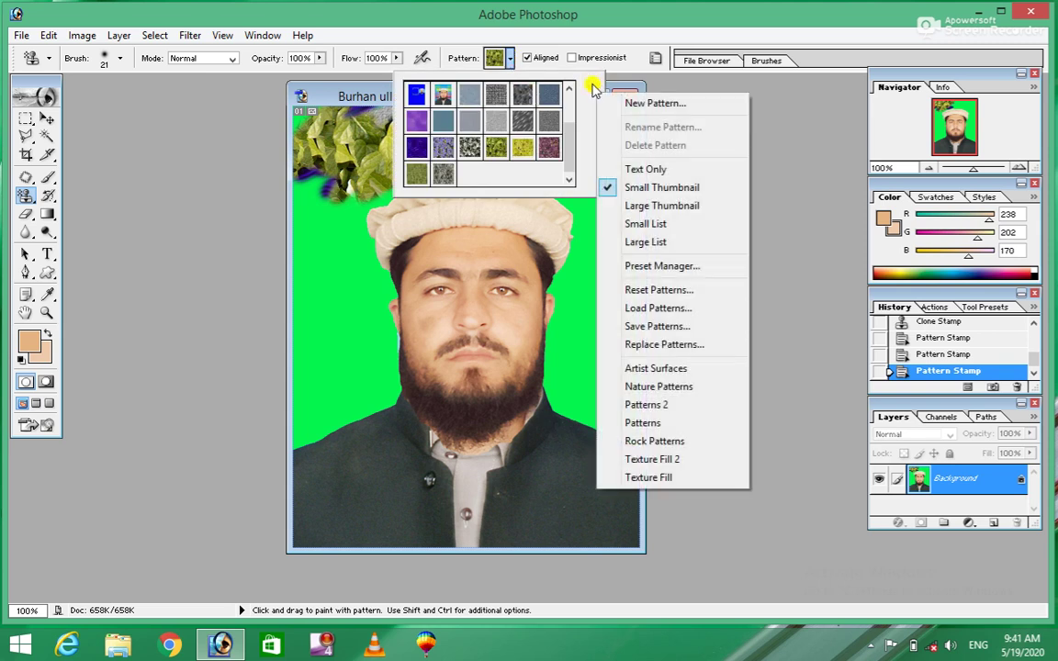
{"action": "left_click", "coordinate": [643, 368]}
{"action": "left_click", "coordinate": [601, 252]}
{"action": "left_click_drag", "start_coordinate": [578, 136], "coordinate": [574, 161]}
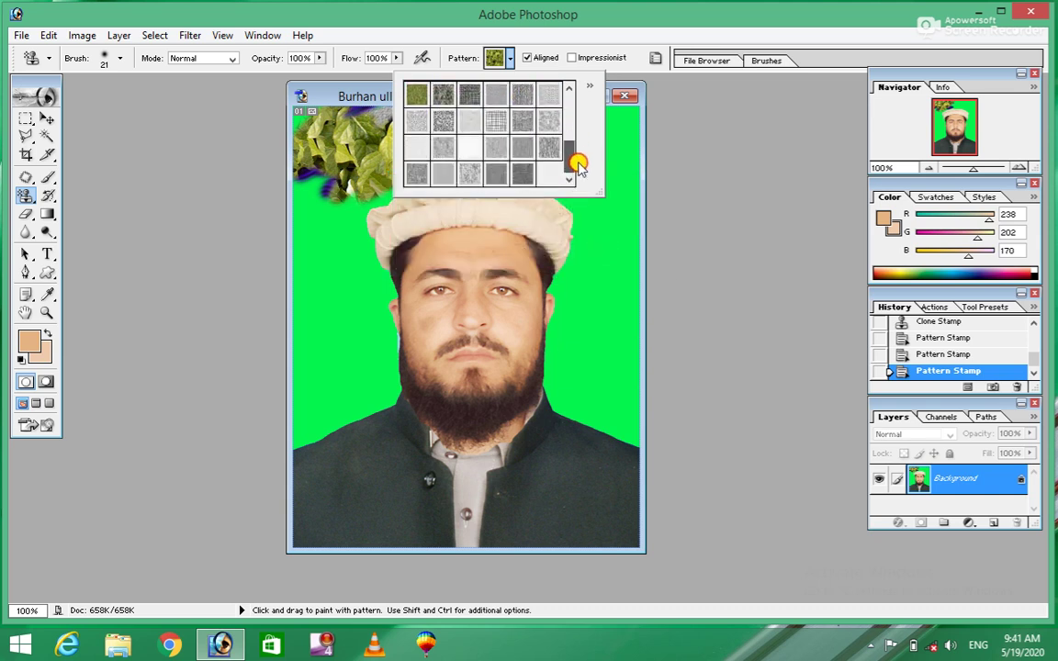
{"action": "left_click", "coordinate": [495, 120]}
{"action": "left_click", "coordinate": [375, 148]}
{"action": "mouse_move", "coordinate": [355, 147]}
{"action": "left_mouse_down"}
{"action": "mouse_move", "coordinate": [337, 151]}
{"action": "mouse_move", "coordinate": [292, 124]}
{"action": "left_mouse_up"}
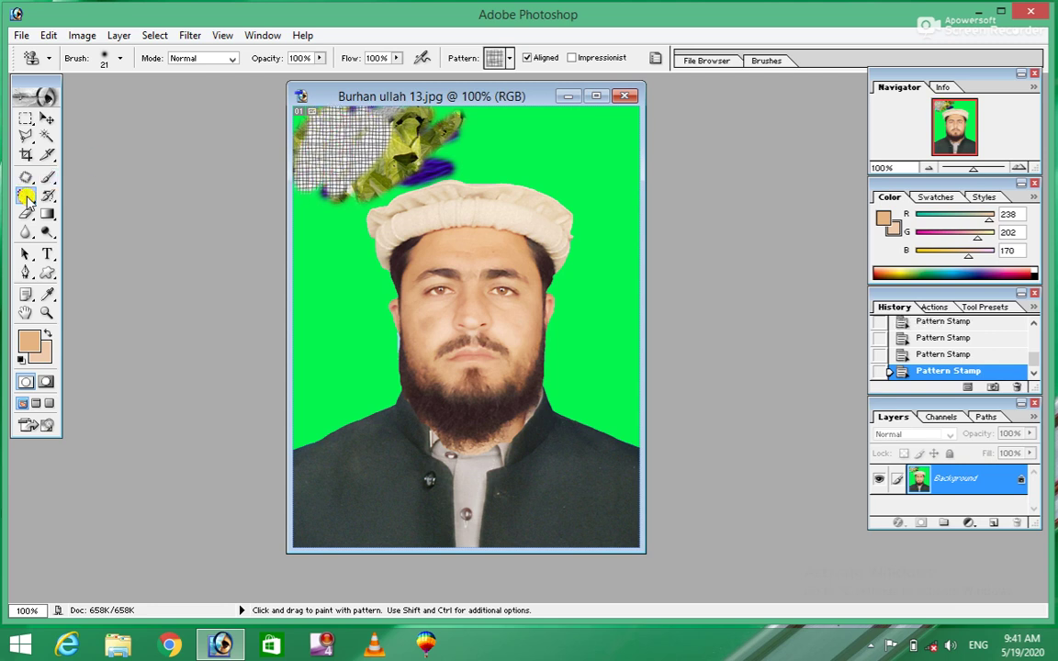
Switch through the Clone Stamp and Gradient tools, ending on the Move tool
{"action": "left_click_drag", "start_coordinate": [28, 200], "coordinate": [76, 178]}
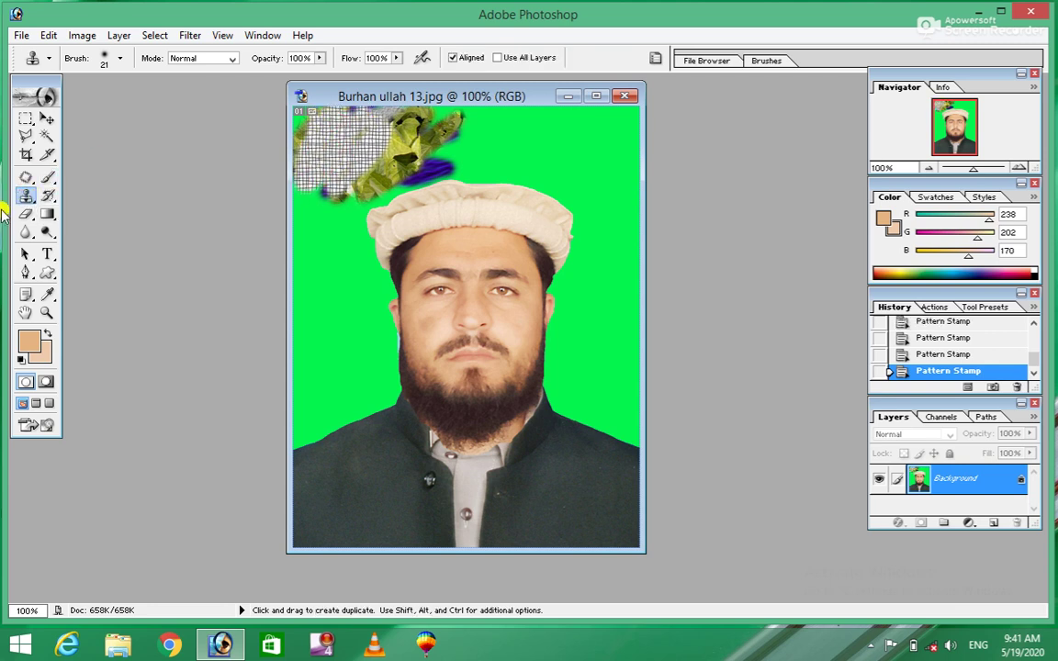
{"action": "left_click_drag", "start_coordinate": [27, 204], "coordinate": [29, 211]}
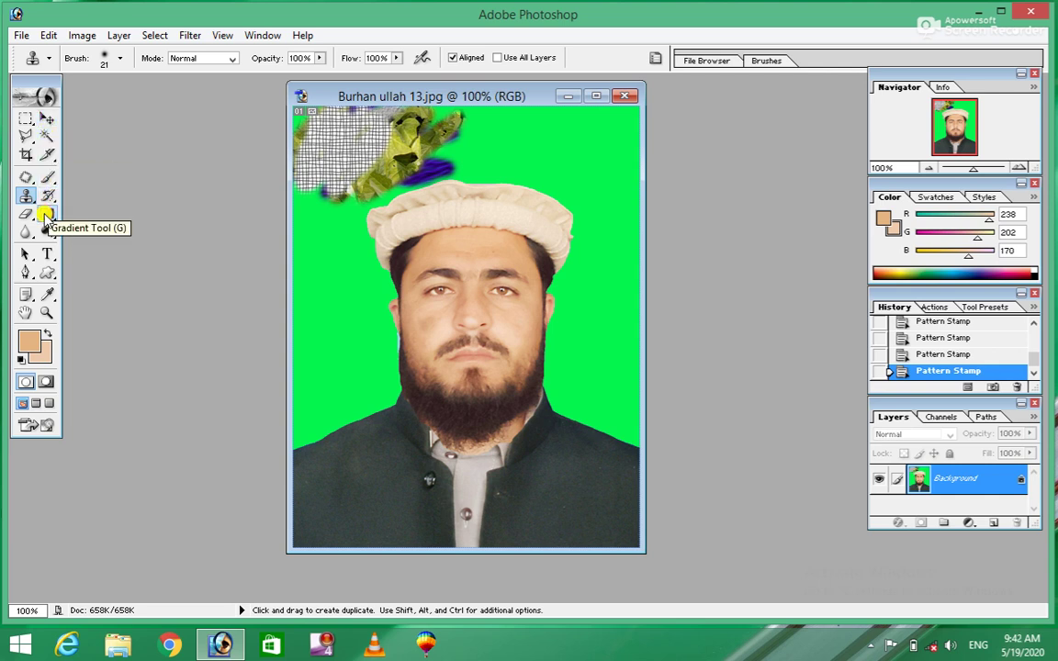
{"action": "left_click", "coordinate": [47, 214]}
{"action": "left_click", "coordinate": [47, 119]}
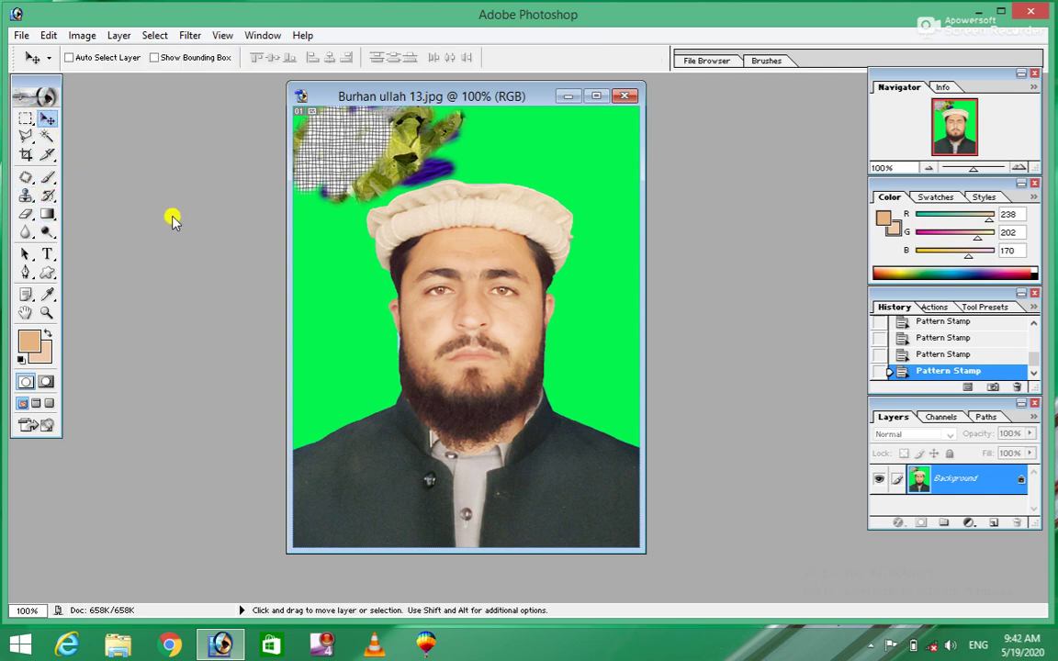
Create a new blank 4 x 6 inch document at 300 ppi
{"action": "key", "text": "ctrl+n"}
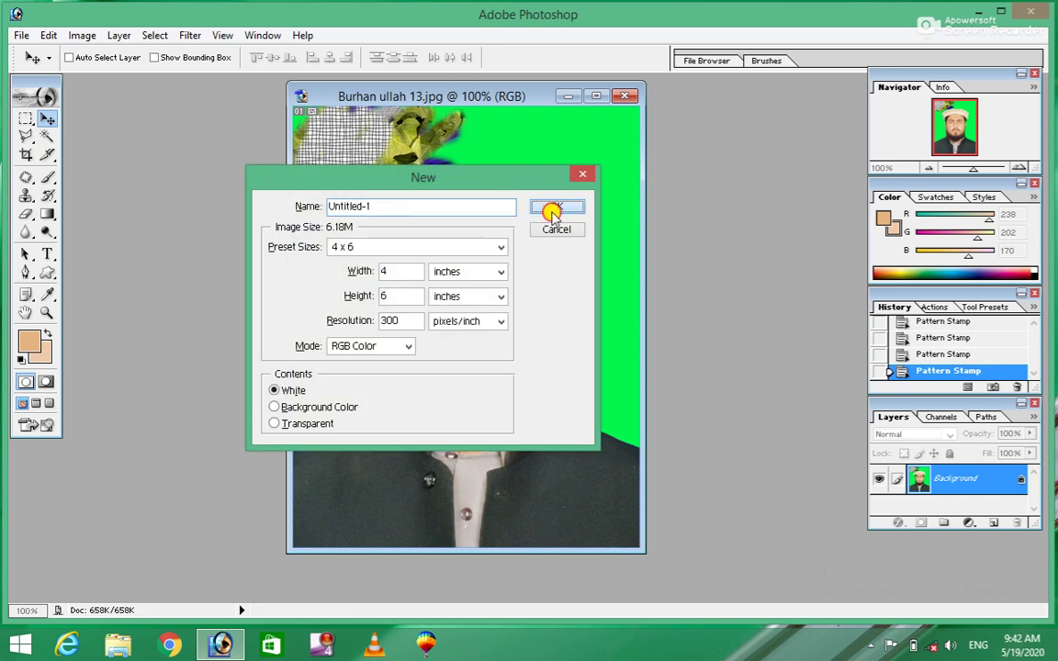
{"action": "left_click", "coordinate": [552, 213]}
{"action": "left_click_drag", "start_coordinate": [189, 99], "coordinate": [330, 108]}
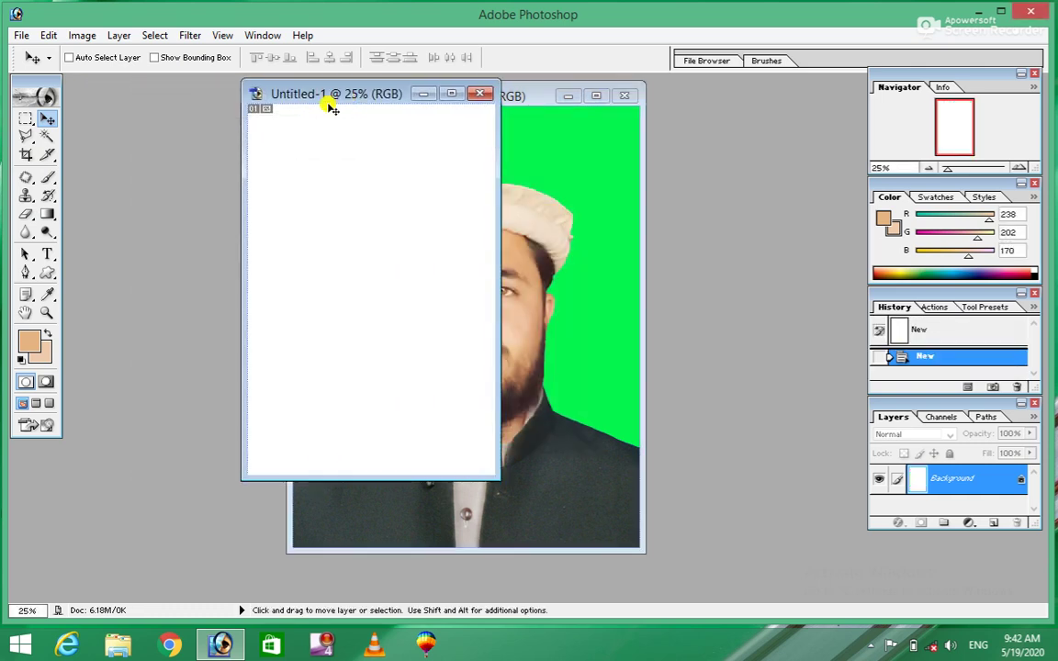
Fill the Untitled-1 canvas with a purple, orange and green angle gradient
{"action": "left_click", "coordinate": [48, 214]}
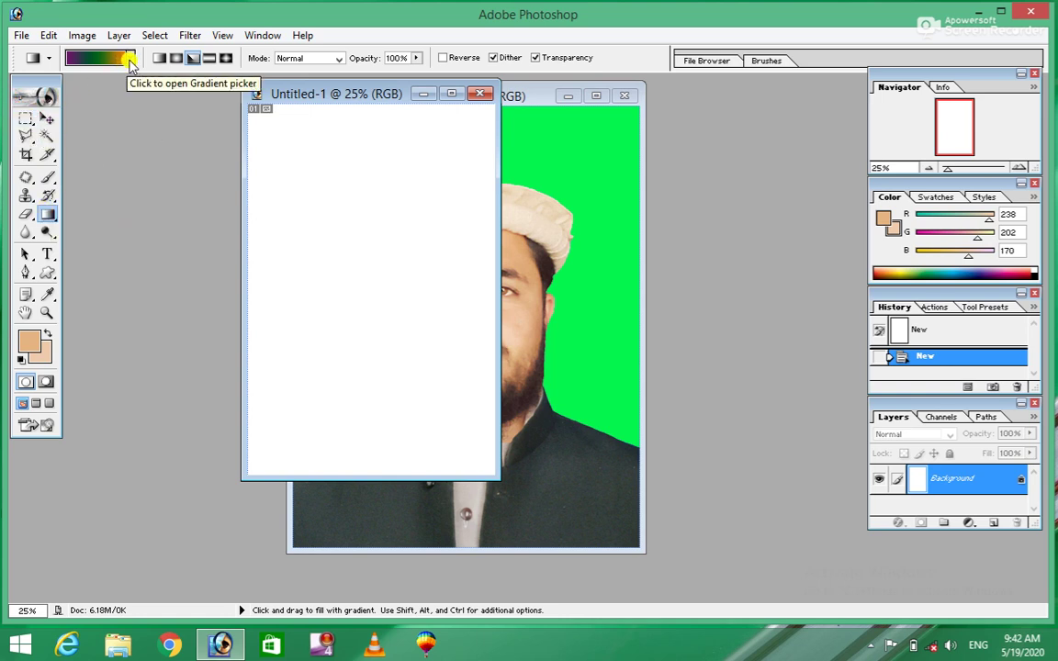
{"action": "left_click_drag", "start_coordinate": [265, 135], "coordinate": [414, 374]}
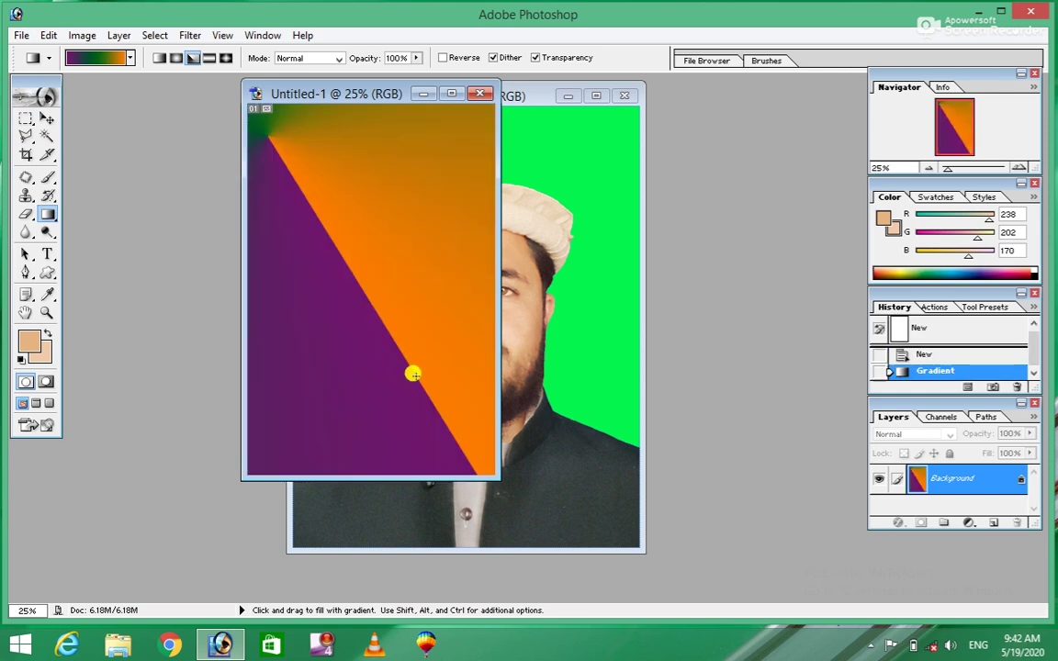
{"action": "left_click_drag", "start_coordinate": [397, 212], "coordinate": [307, 355]}
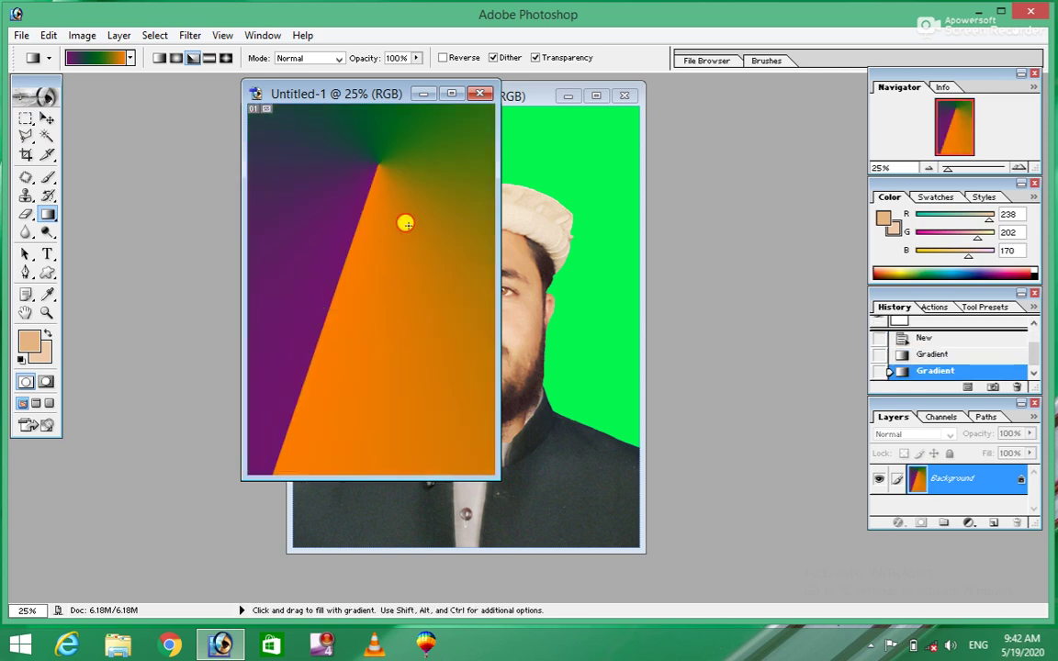
{"action": "left_click_drag", "start_coordinate": [407, 224], "coordinate": [411, 314]}
{"action": "left_click_drag", "start_coordinate": [304, 212], "coordinate": [427, 312]}
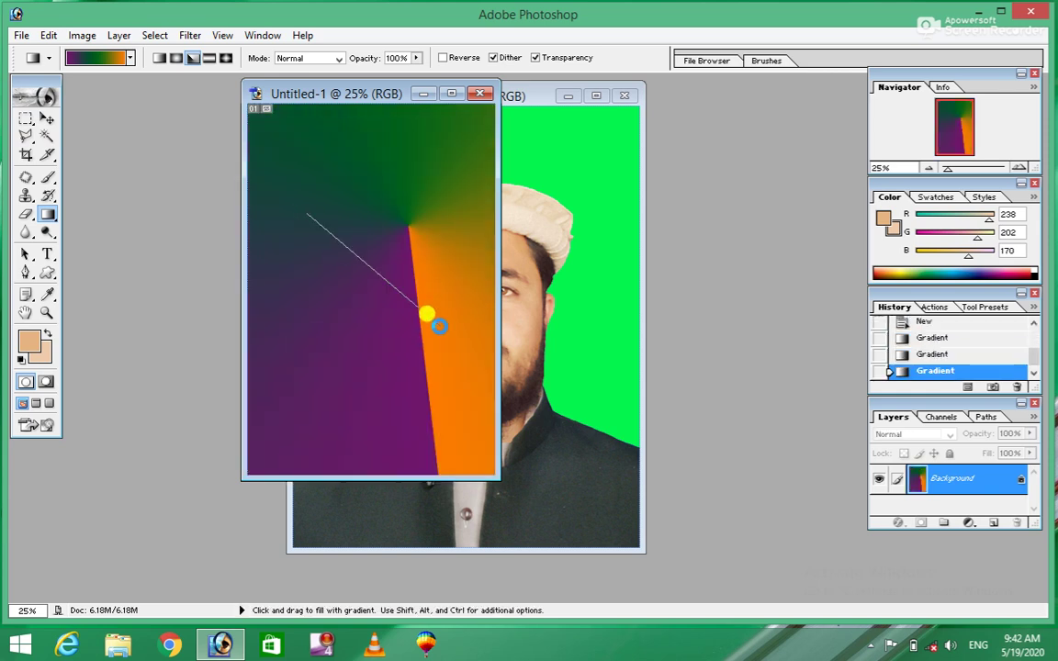
{"action": "left_click", "coordinate": [130, 58]}
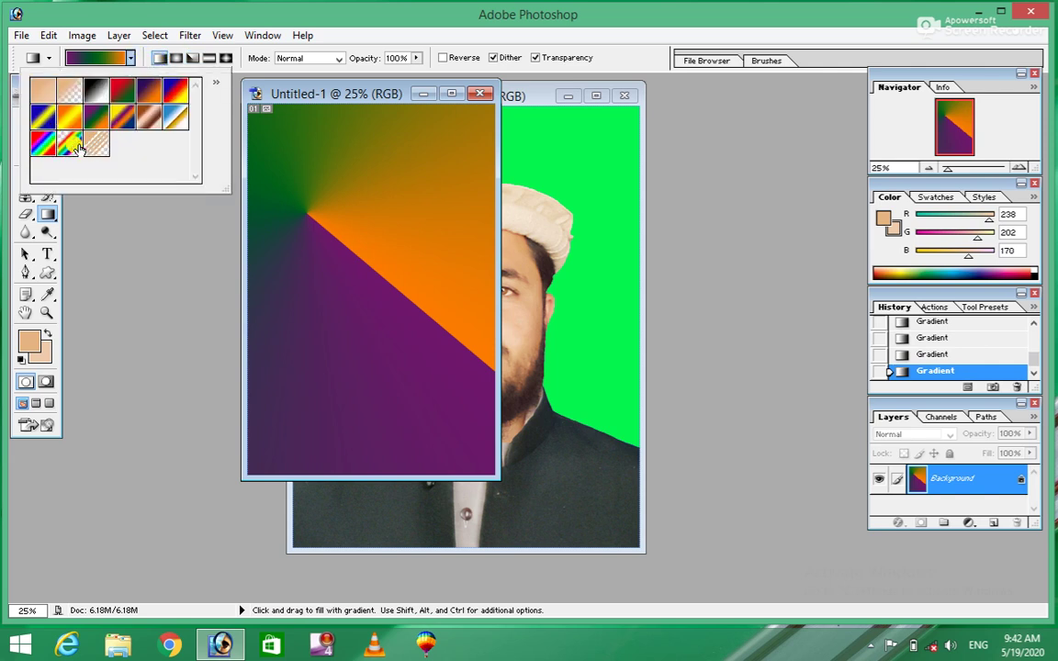
Fill the canvas with the blue, white and gold preset as linear, then radial gradients
{"action": "left_click", "coordinate": [170, 122]}
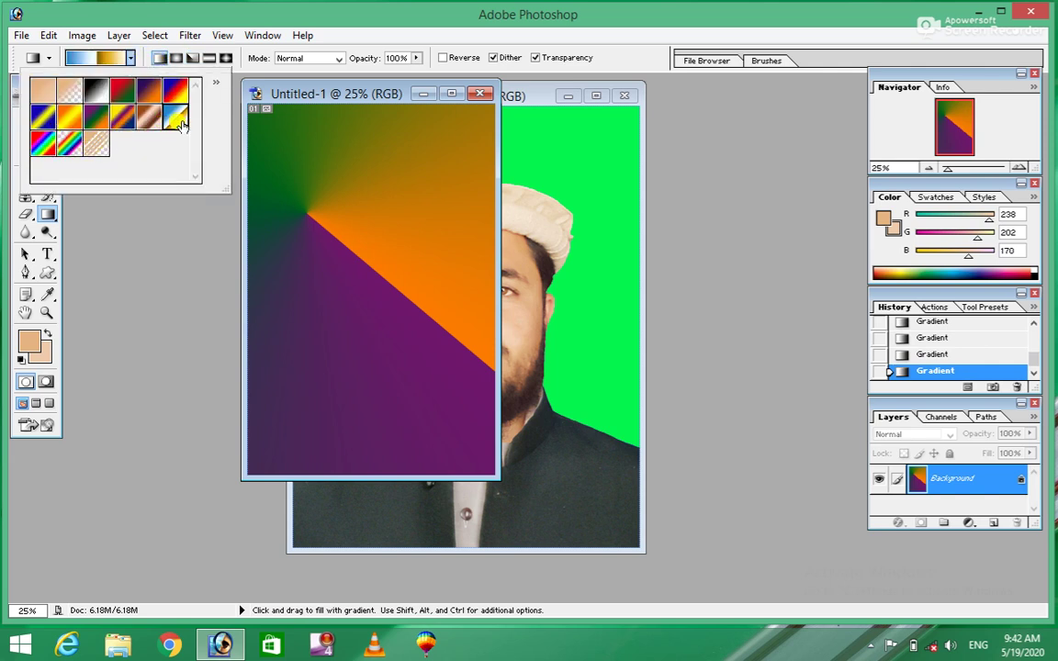
{"action": "left_click", "coordinate": [315, 229]}
{"action": "left_click_drag", "start_coordinate": [285, 146], "coordinate": [401, 359]}
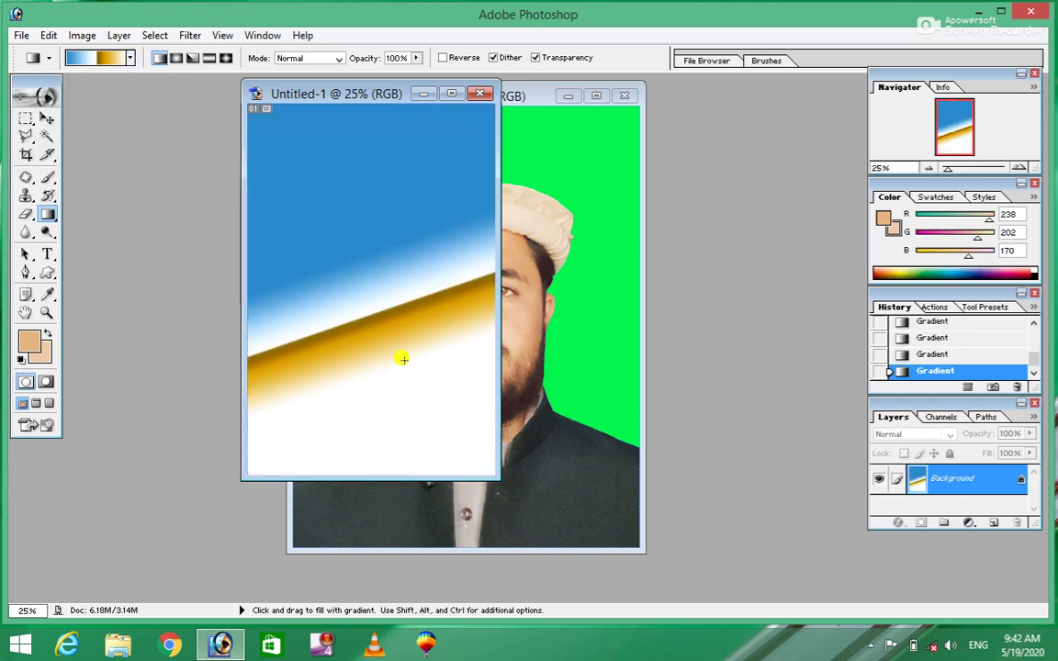
{"action": "left_click", "coordinate": [179, 58]}
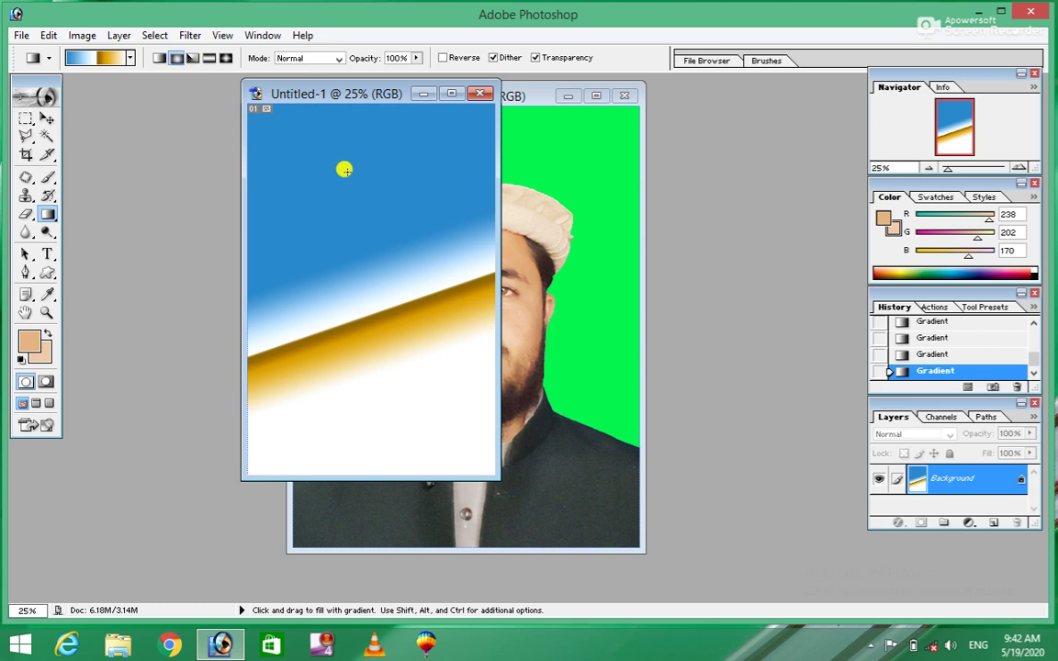
{"action": "left_click_drag", "start_coordinate": [333, 176], "coordinate": [385, 335]}
{"action": "mouse_move", "coordinate": [367, 208]}
{"action": "left_mouse_down"}
{"action": "mouse_move", "coordinate": [390, 308]}
{"action": "mouse_move", "coordinate": [376, 285]}
{"action": "left_mouse_up"}
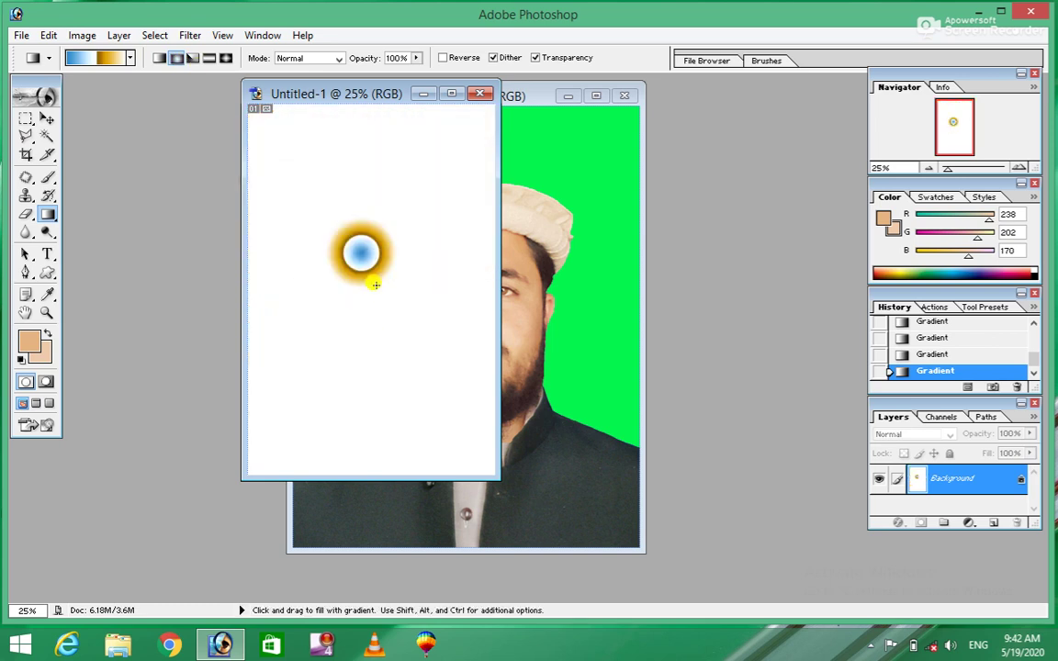
Redraw the blue-white-gold fill as angle, then reflected gradients
{"action": "left_click", "coordinate": [195, 58]}
{"action": "left_click_drag", "start_coordinate": [309, 140], "coordinate": [378, 287]}
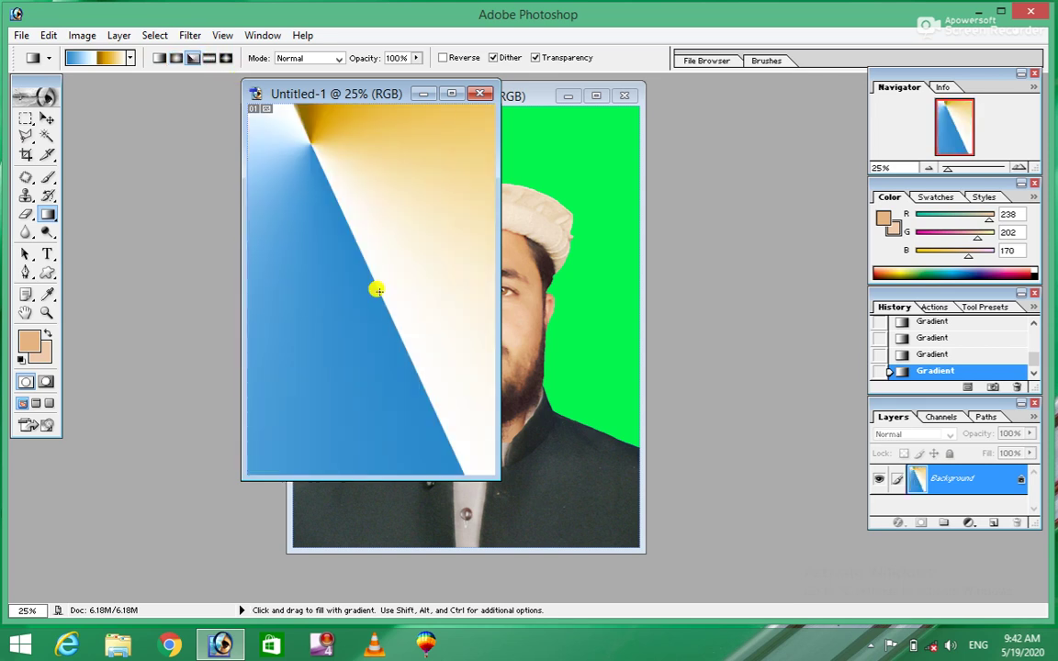
{"action": "left_click_drag", "start_coordinate": [423, 221], "coordinate": [328, 373]}
{"action": "left_click_drag", "start_coordinate": [337, 273], "coordinate": [349, 299]}
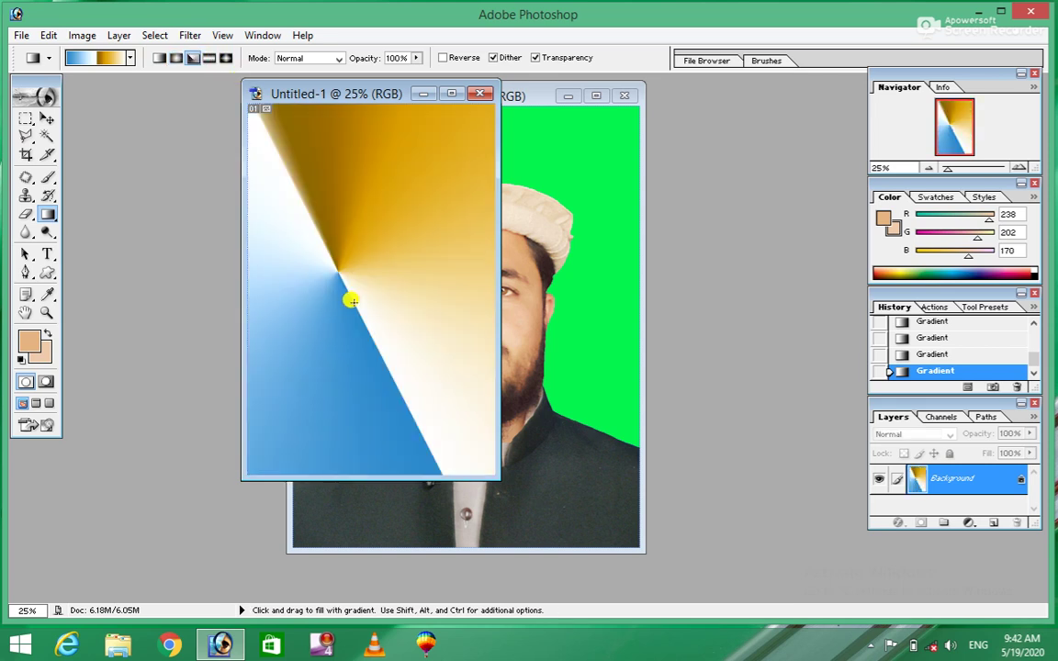
{"action": "left_click", "coordinate": [210, 58]}
{"action": "left_click_drag", "start_coordinate": [349, 171], "coordinate": [363, 357]}
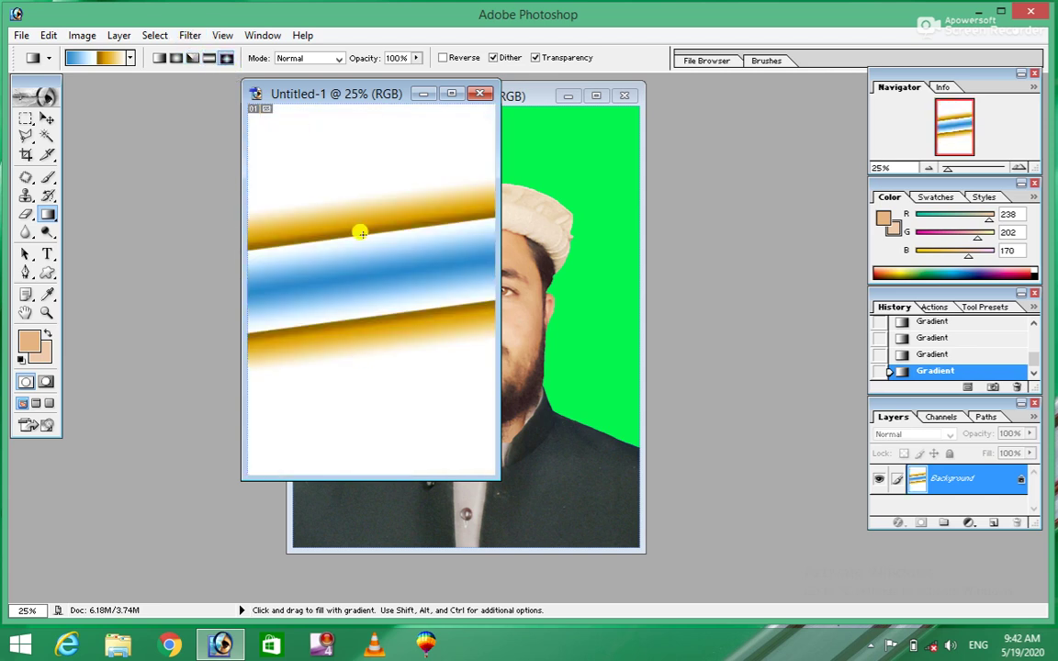
Draw a large, rotated blue-and-gold diamond gradient on a white background
{"action": "left_click_drag", "start_coordinate": [331, 177], "coordinate": [364, 328]}
{"action": "left_click_drag", "start_coordinate": [408, 225], "coordinate": [411, 286]}
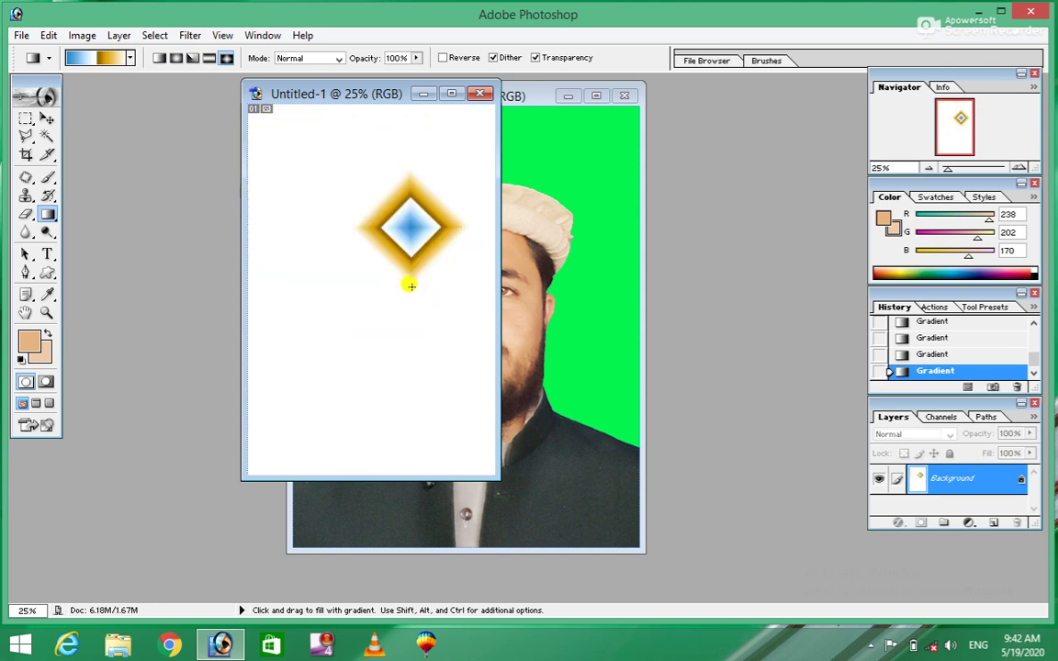
{"action": "left_click_drag", "start_coordinate": [358, 234], "coordinate": [389, 337]}
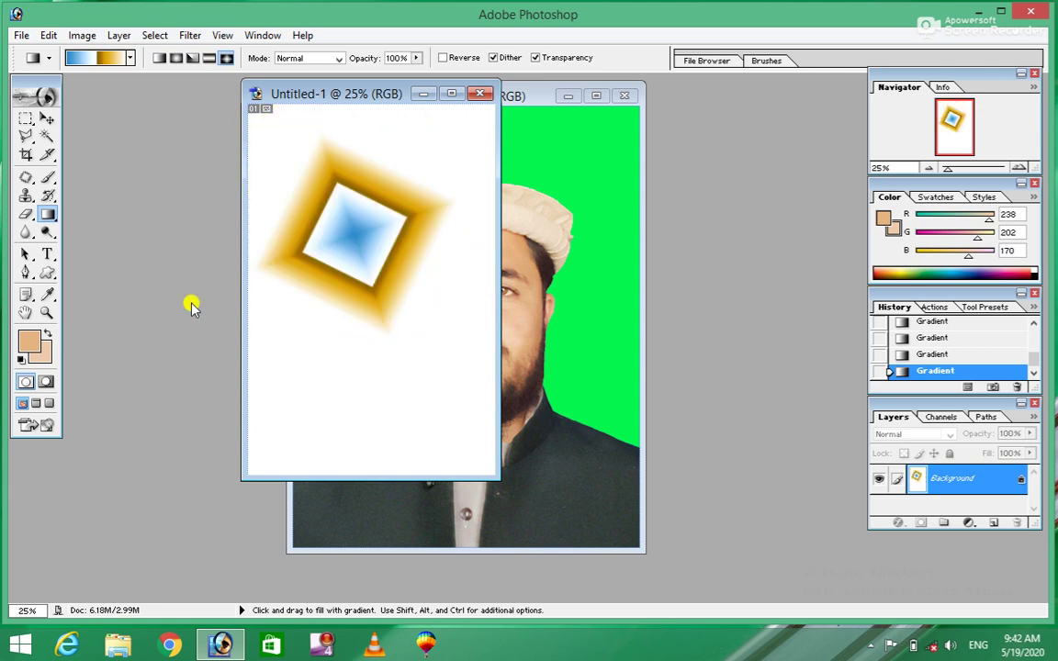
{"action": "left_click", "coordinate": [52, 222]}
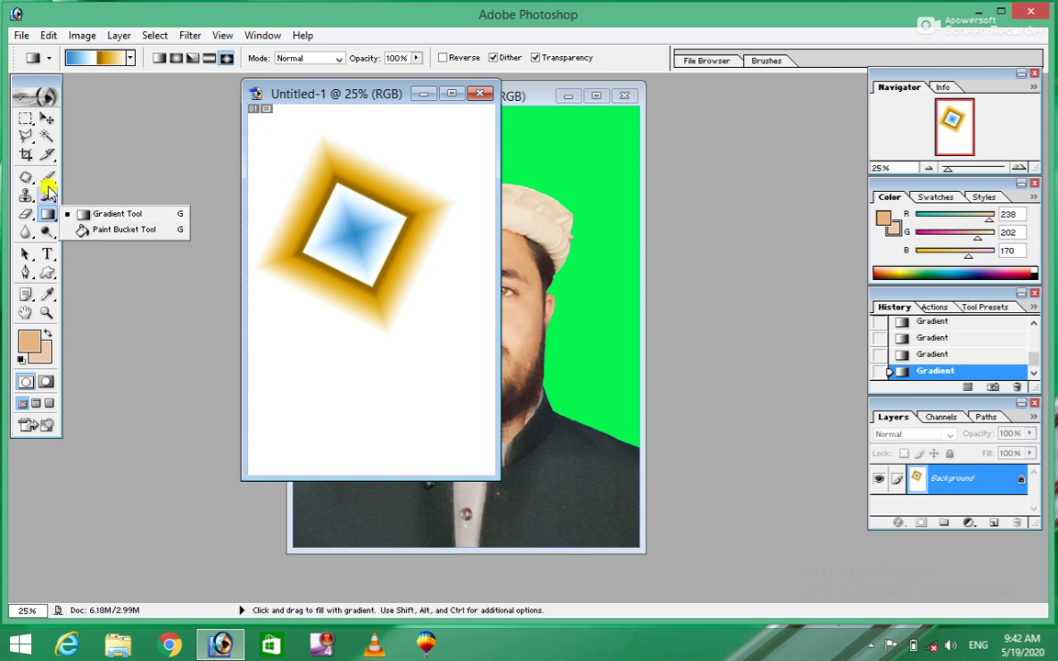
{"action": "left_click", "coordinate": [281, 241]}
Marquee the lower part of the diamond and bucket-fill it with tan
{"action": "left_click", "coordinate": [24, 117]}
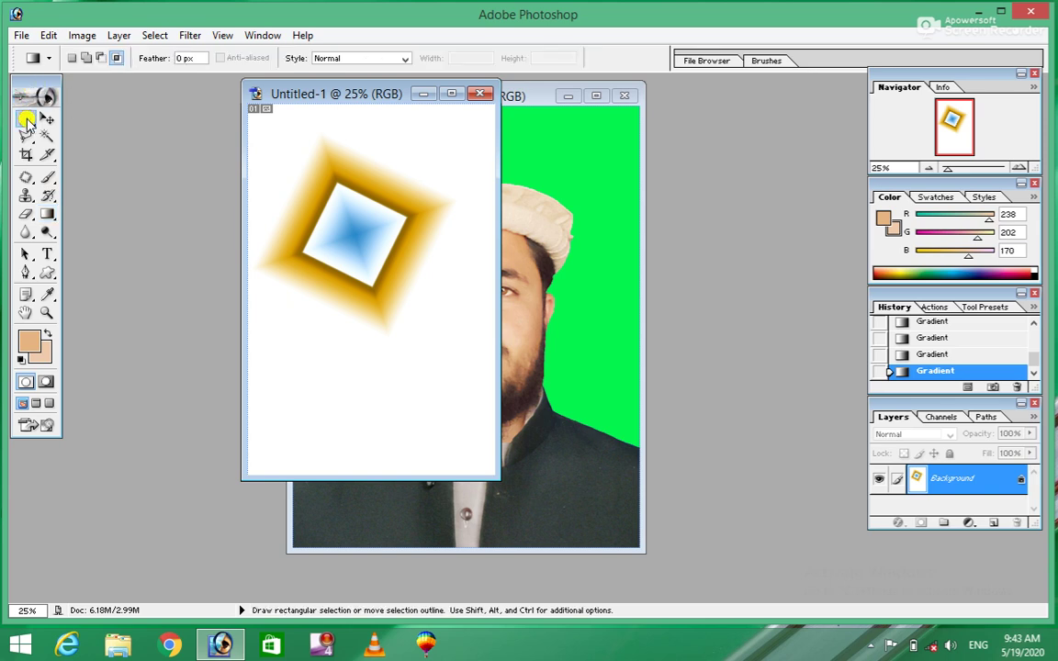
{"action": "left_click_drag", "start_coordinate": [332, 291], "coordinate": [446, 376]}
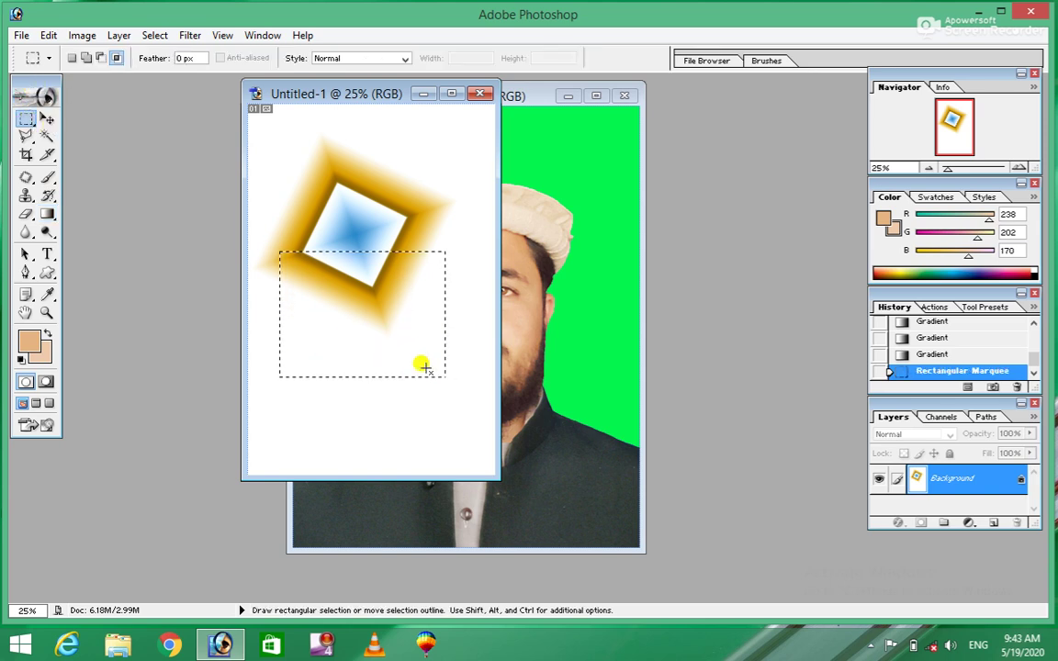
{"action": "left_click", "coordinate": [53, 216]}
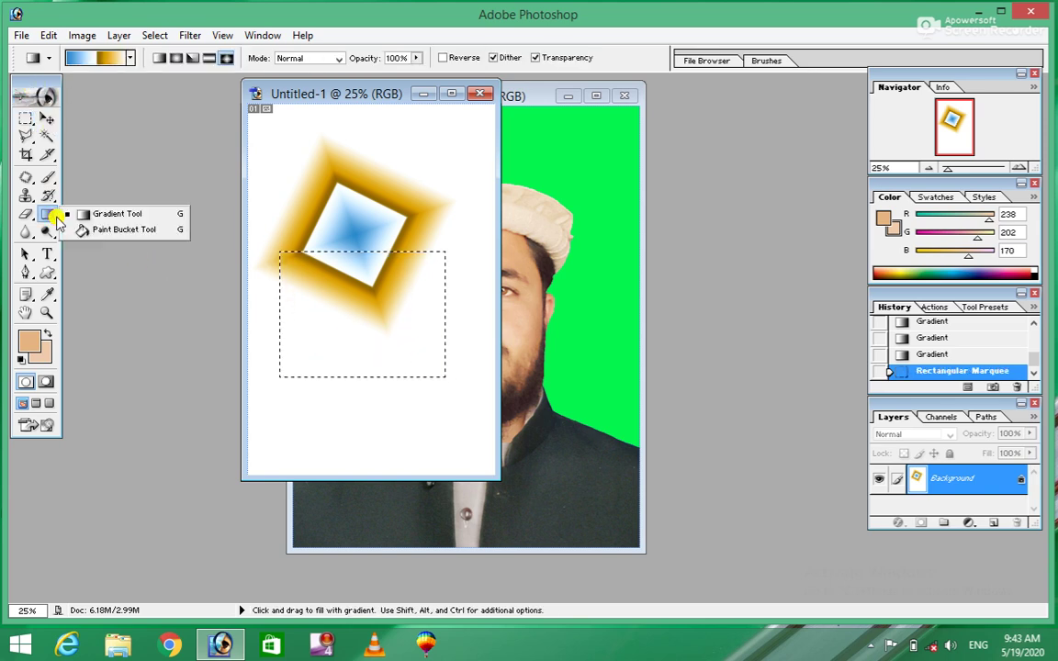
{"action": "left_click", "coordinate": [103, 230]}
{"action": "left_click", "coordinate": [321, 301]}
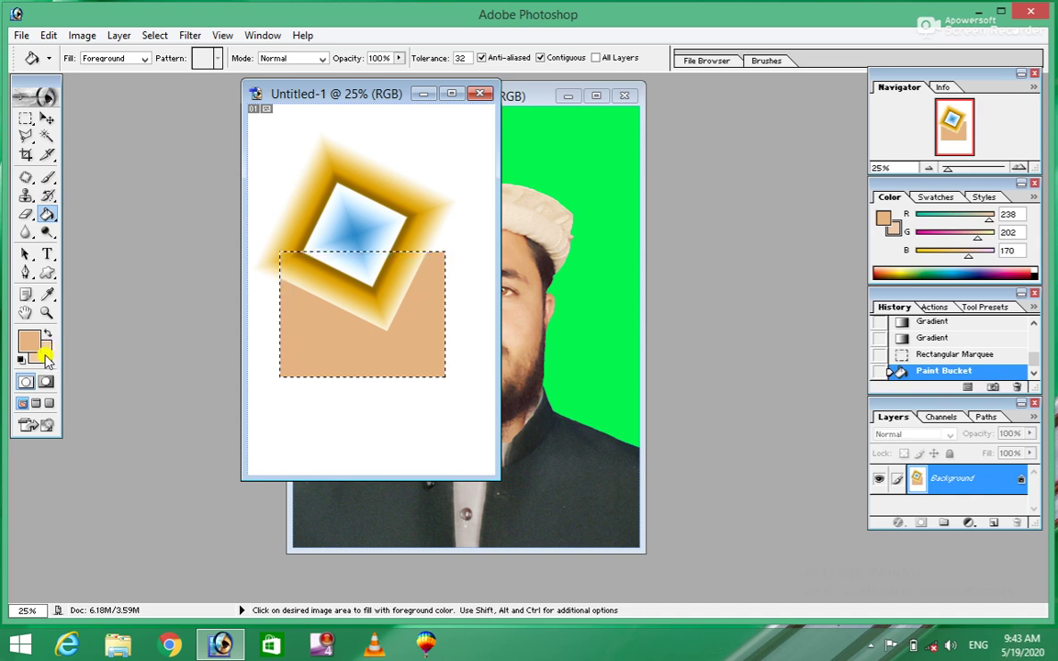
{"action": "left_click", "coordinate": [326, 338]}
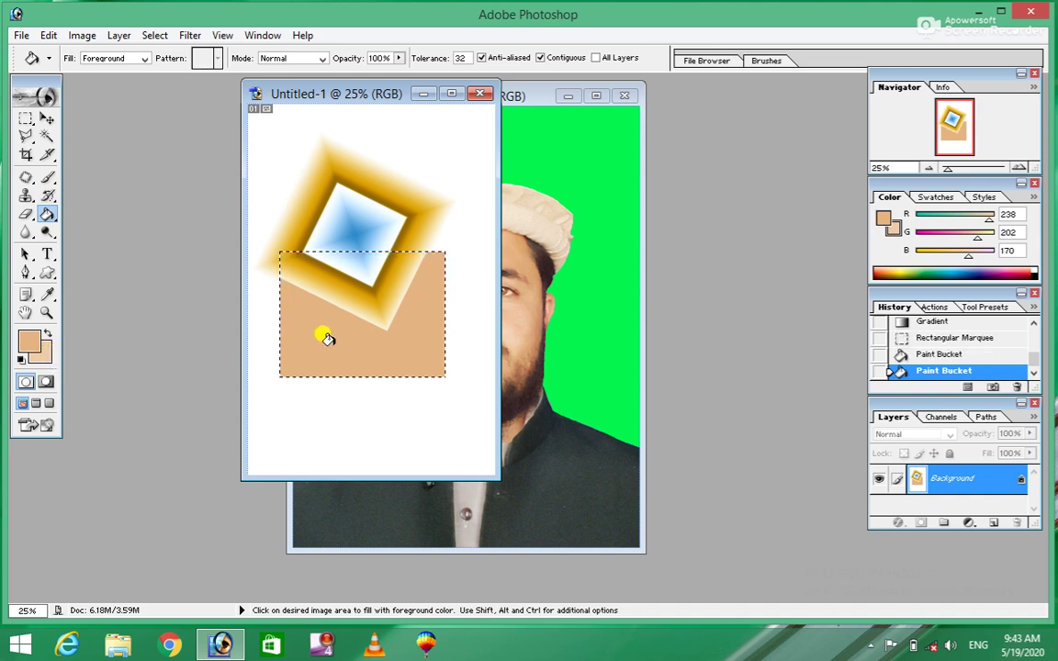
{"action": "key", "text": "ctrl"}
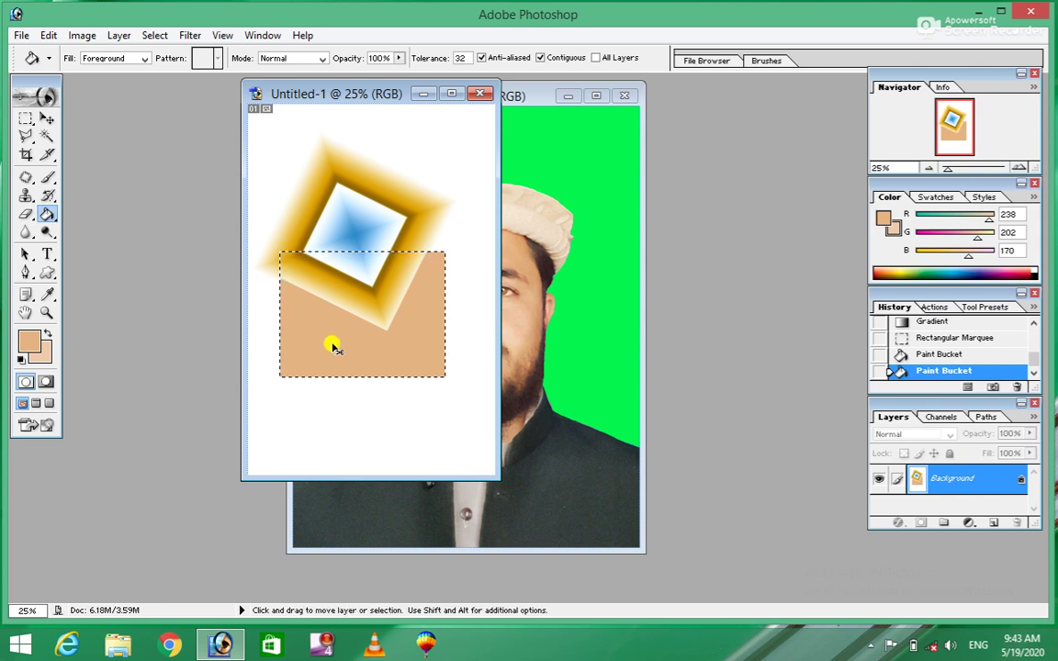
{"action": "key", "text": "ctrl+d"}
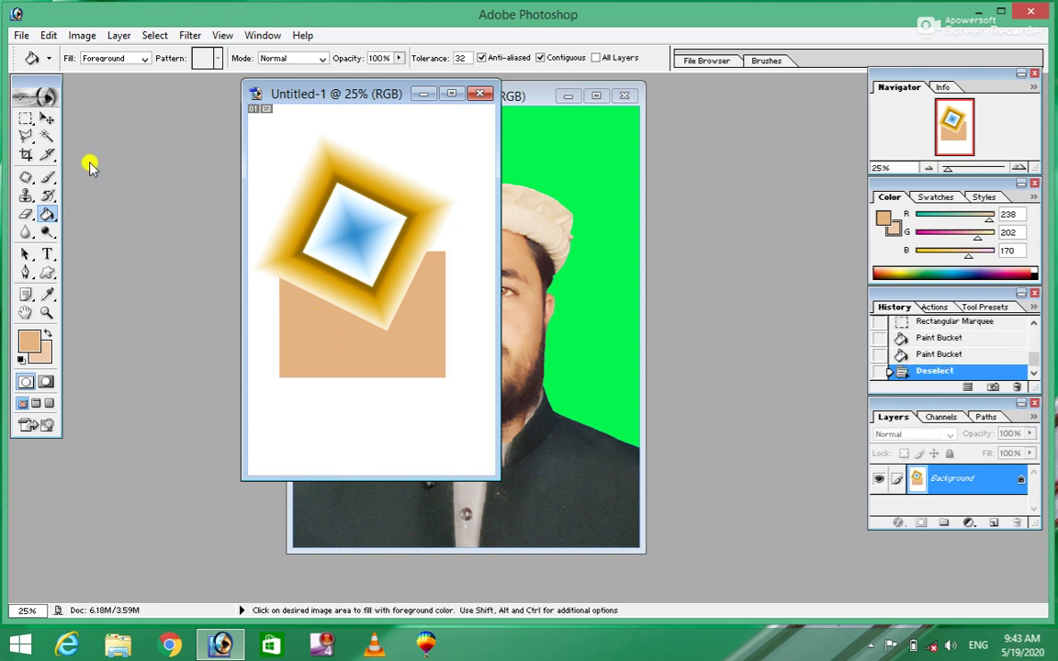
Marquee the top of the diamond and bucket-fill its white areas tan
{"action": "left_click", "coordinate": [25, 119]}
{"action": "left_click_drag", "start_coordinate": [263, 117], "coordinate": [460, 276]}
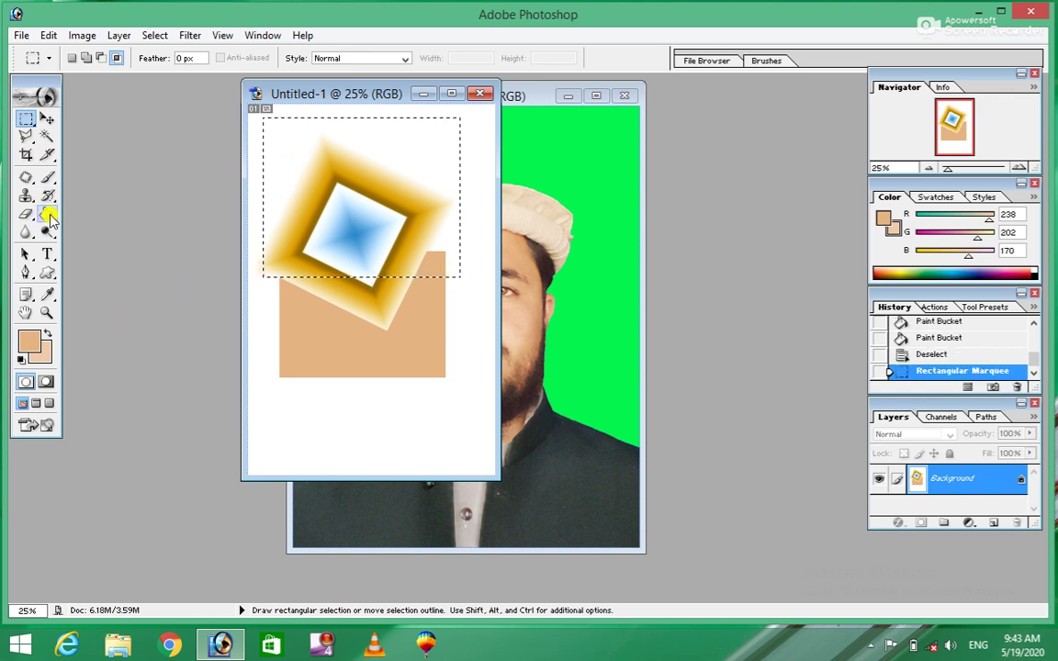
{"action": "left_click", "coordinate": [49, 216]}
{"action": "left_click", "coordinate": [400, 126]}
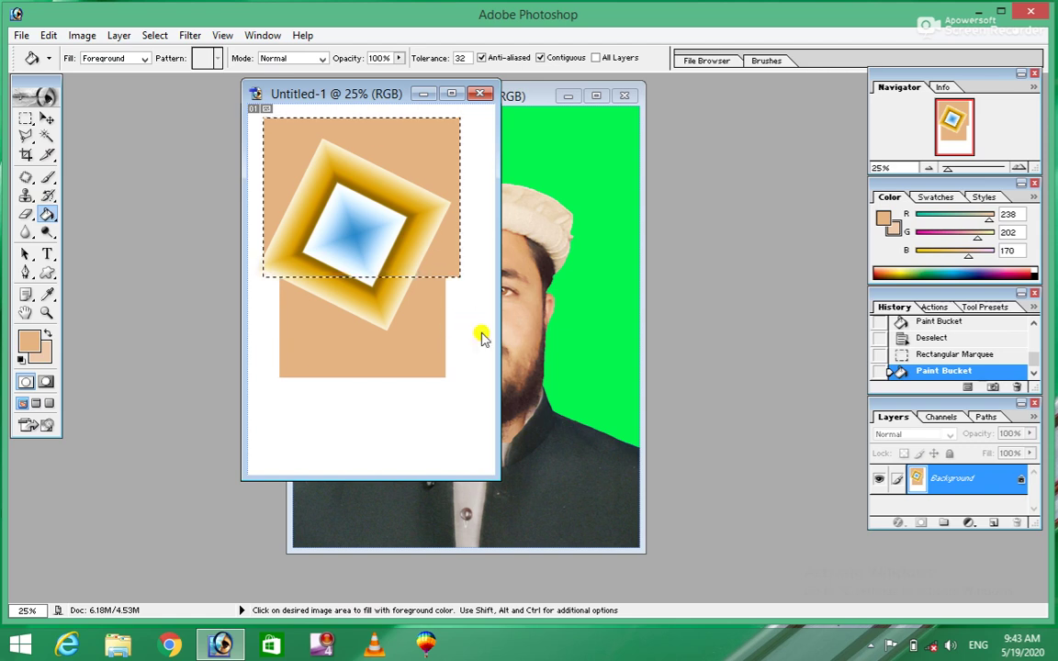
{"action": "key", "text": "ctrl+d"}
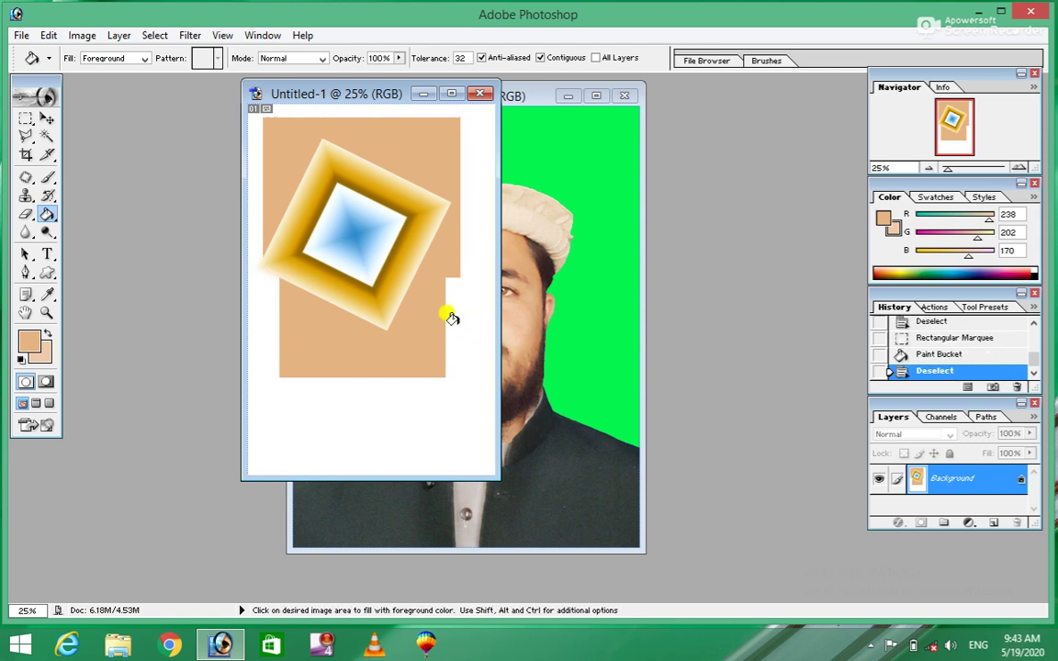
Bucket-fill the remaining white background and several inner diamond bands tan
{"action": "left_click", "coordinate": [450, 317]}
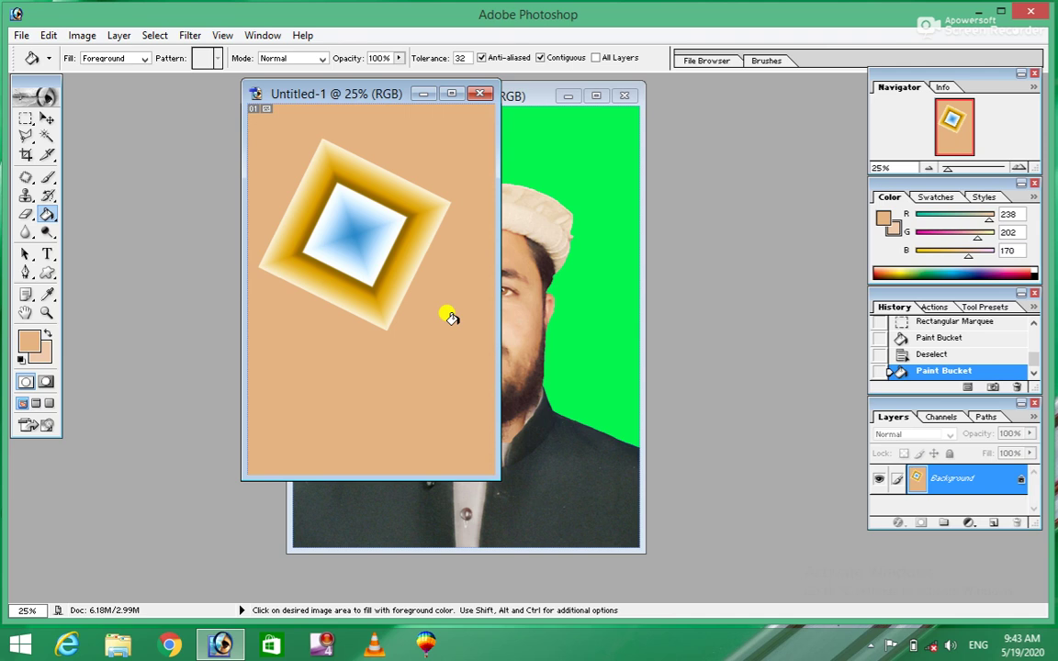
{"action": "left_click", "coordinate": [324, 220]}
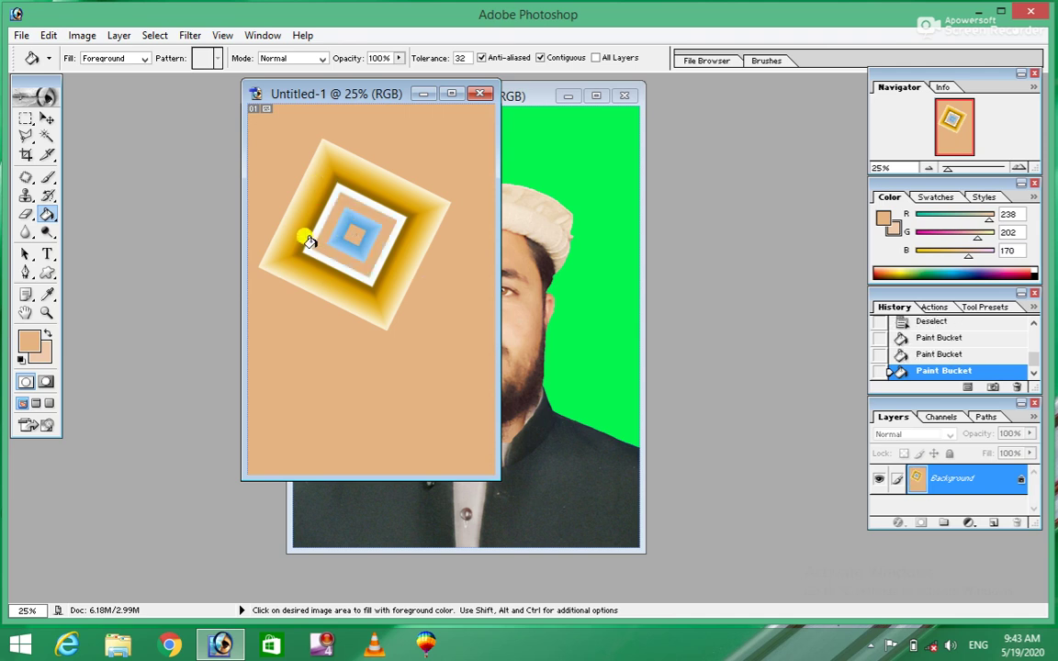
{"action": "left_click", "coordinate": [282, 249]}
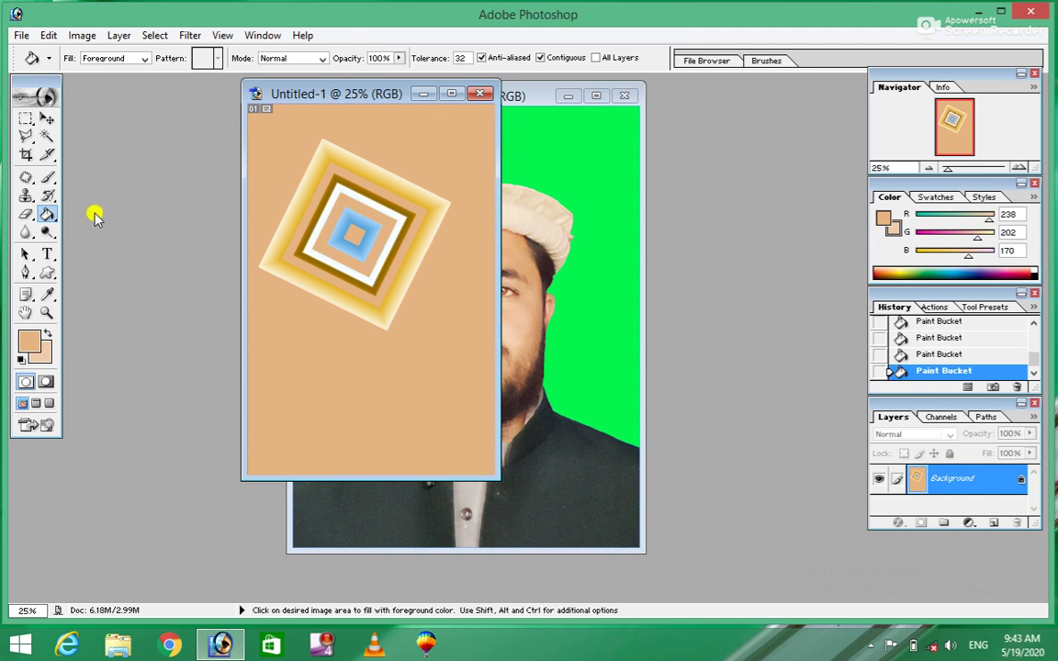
{"action": "left_click_drag", "start_coordinate": [53, 218], "coordinate": [103, 218]}
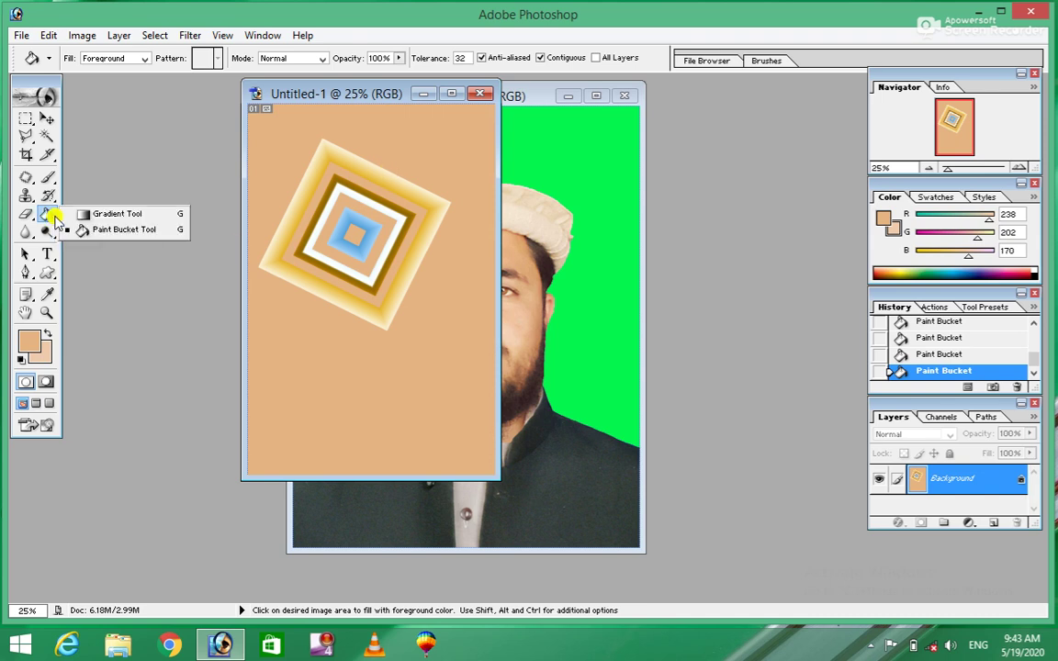
Try an Eraser stroke on the diamond's upper-left, then undo it
{"action": "left_click", "coordinate": [107, 215]}
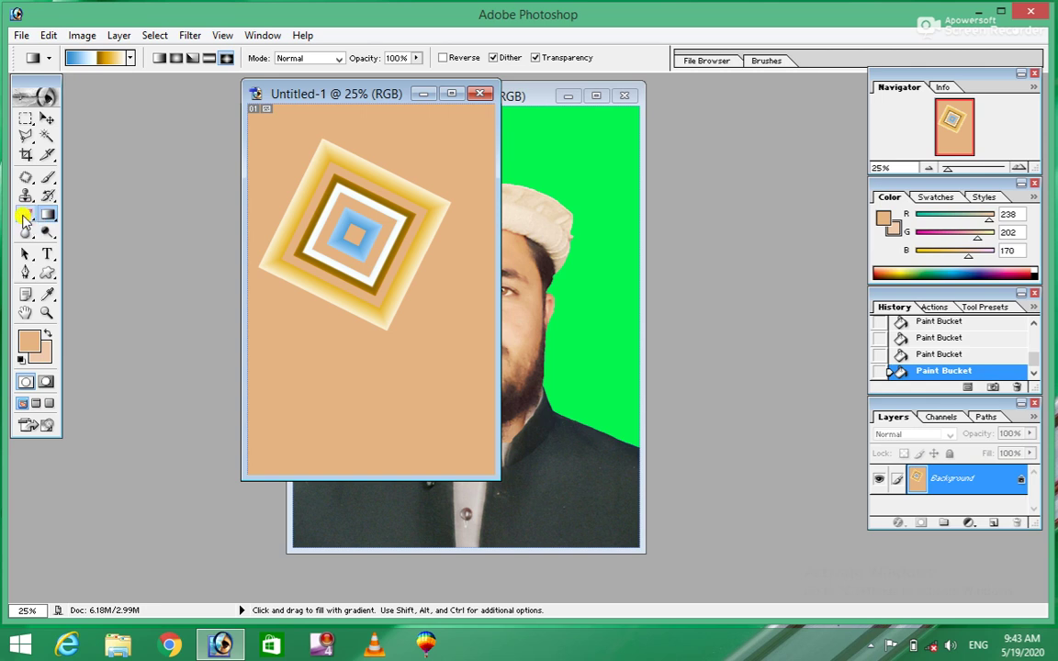
{"action": "left_click", "coordinate": [24, 217]}
{"action": "mouse_move", "coordinate": [319, 210]}
{"action": "left_mouse_down"}
{"action": "mouse_move", "coordinate": [332, 219]}
{"action": "mouse_move", "coordinate": [338, 120]}
{"action": "mouse_move", "coordinate": [336, 186]}
{"action": "left_mouse_up"}
{"action": "key", "text": "ctrl"}
{"action": "key", "text": "ctrl+z"}
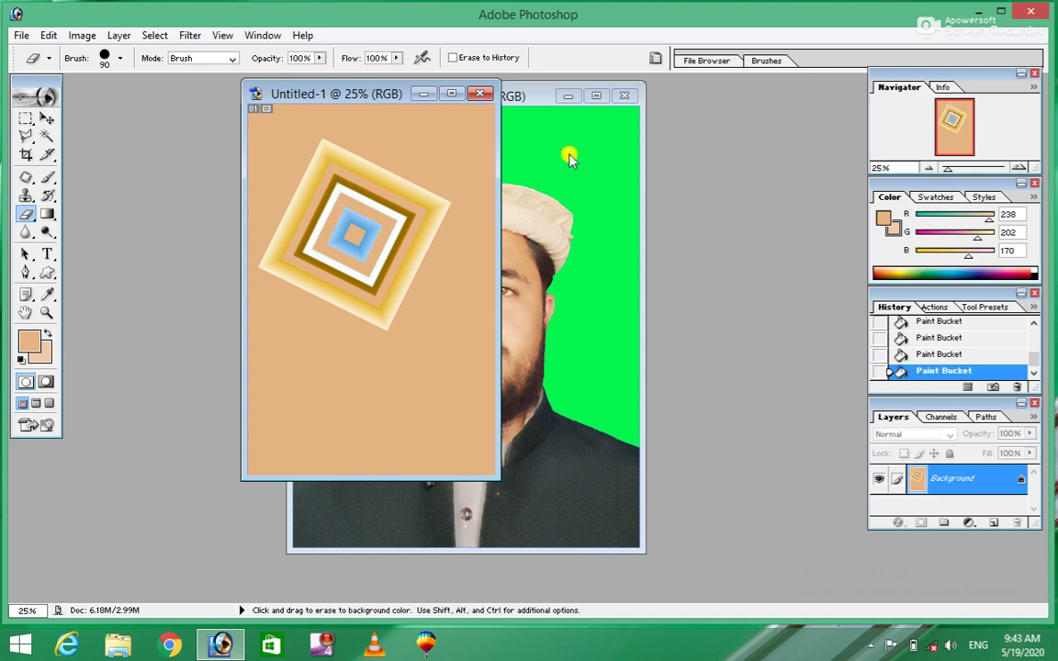
Erase the portrait's top-left and left-of-face green background to peach
{"action": "left_click", "coordinate": [430, 99]}
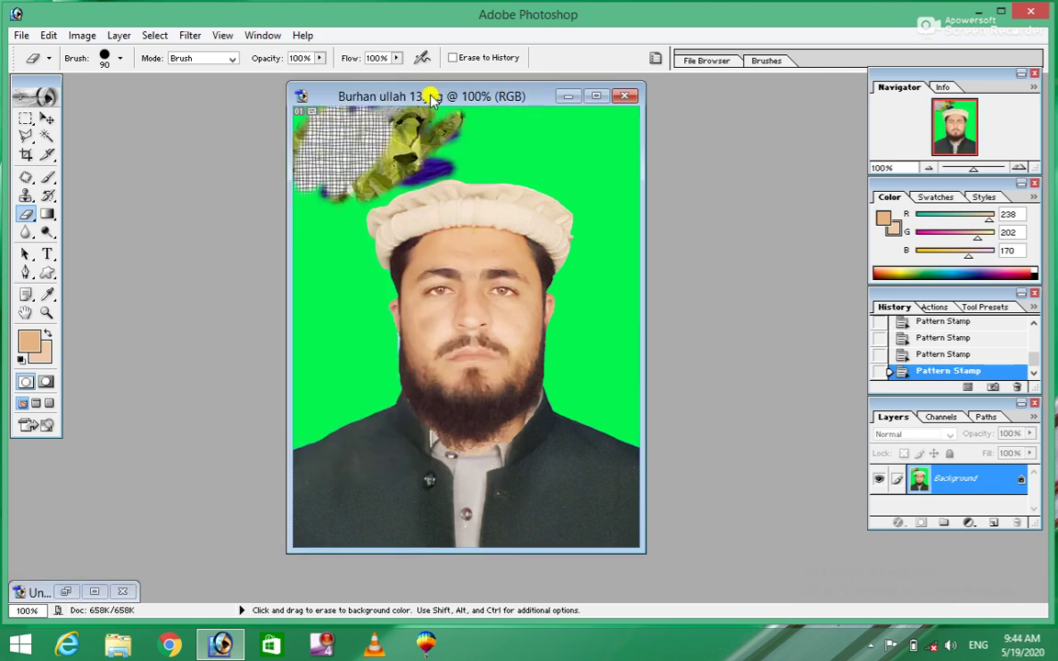
{"action": "mouse_move", "coordinate": [307, 170]}
{"action": "left_mouse_down"}
{"action": "mouse_move", "coordinate": [372, 155]}
{"action": "mouse_move", "coordinate": [356, 158]}
{"action": "left_mouse_up"}
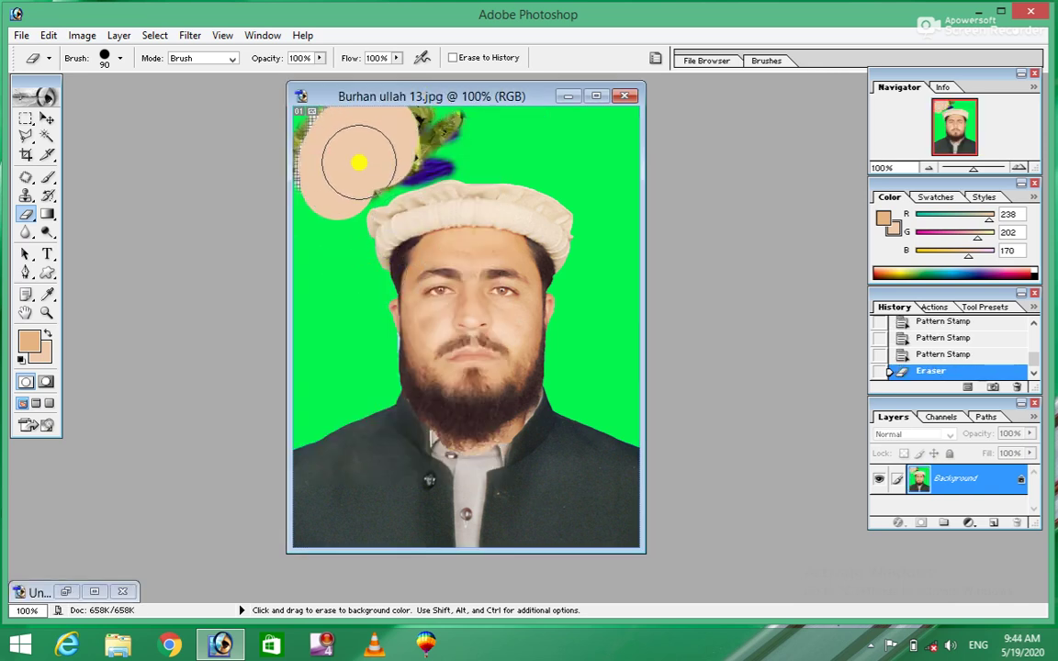
{"action": "left_click", "coordinate": [362, 346]}
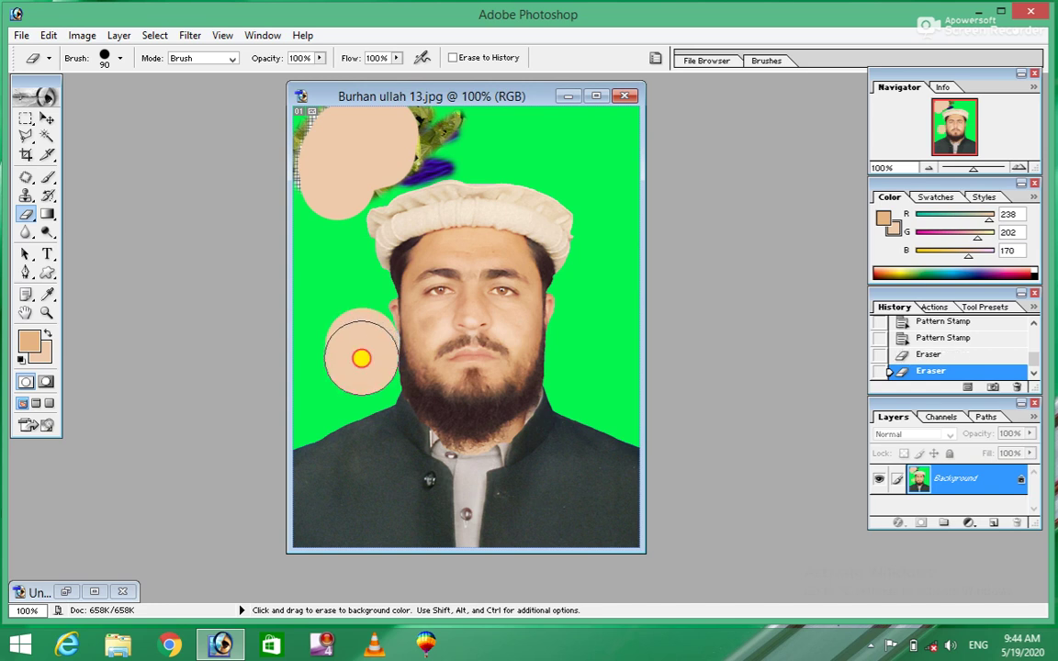
{"action": "mouse_move", "coordinate": [349, 342]}
{"action": "left_mouse_down"}
{"action": "mouse_move", "coordinate": [309, 240]}
{"action": "mouse_move", "coordinate": [607, 106]}
{"action": "mouse_move", "coordinate": [627, 110]}
{"action": "left_mouse_up"}
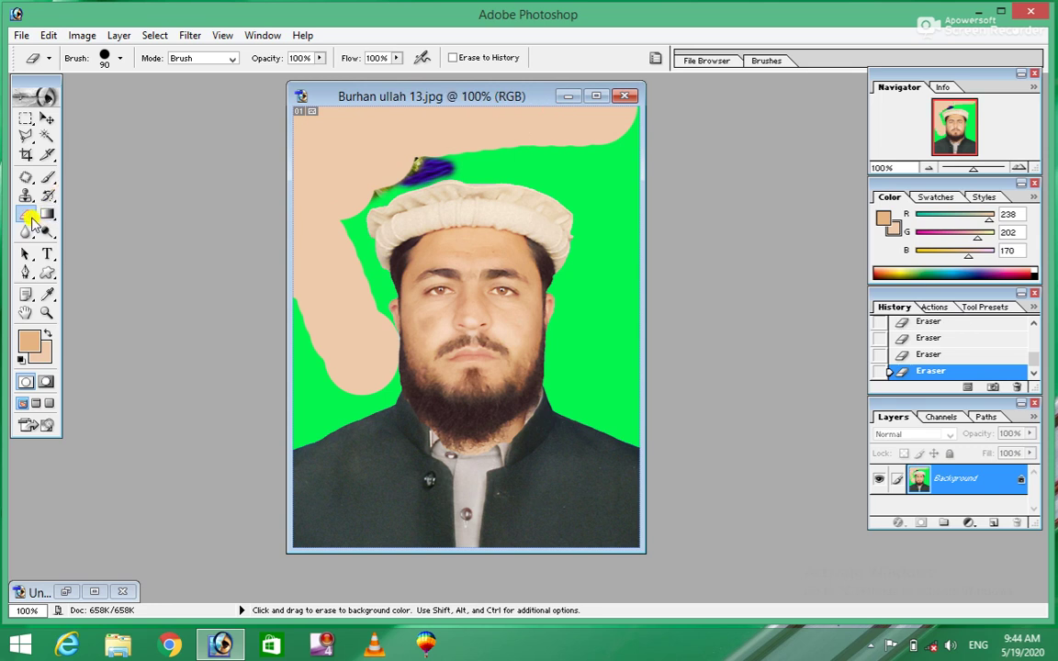
Undo a stray eraser stroke along the top and choose the Background Eraser Tool
{"action": "right_click", "coordinate": [31, 220]}
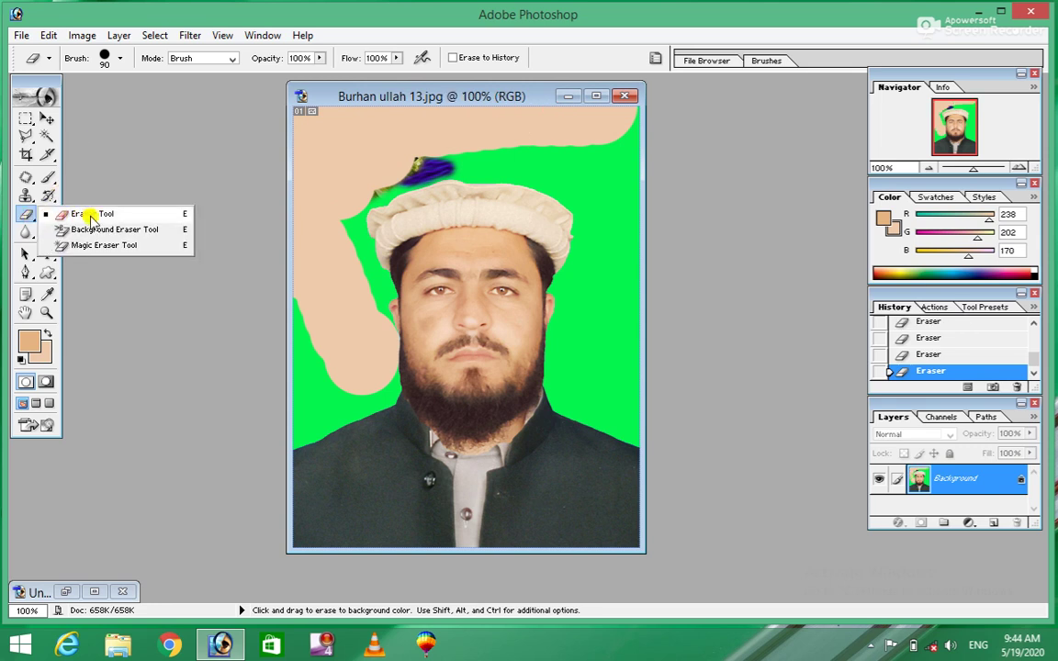
{"action": "mouse_move", "coordinate": [414, 151]}
{"action": "left_mouse_down"}
{"action": "mouse_move", "coordinate": [563, 148]}
{"action": "mouse_move", "coordinate": [574, 158]}
{"action": "mouse_move", "coordinate": [675, 144]}
{"action": "mouse_move", "coordinate": [536, 184]}
{"action": "mouse_move", "coordinate": [587, 178]}
{"action": "mouse_move", "coordinate": [385, 147]}
{"action": "left_mouse_up"}
{"action": "key", "text": "ctrl+z"}
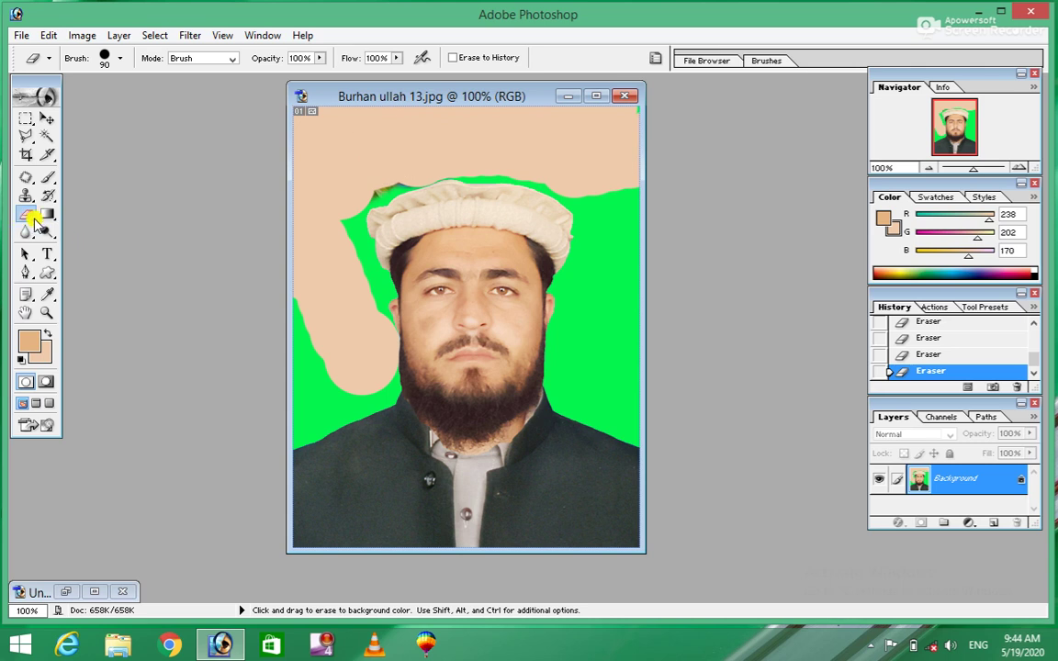
{"action": "left_click", "coordinate": [33, 214]}
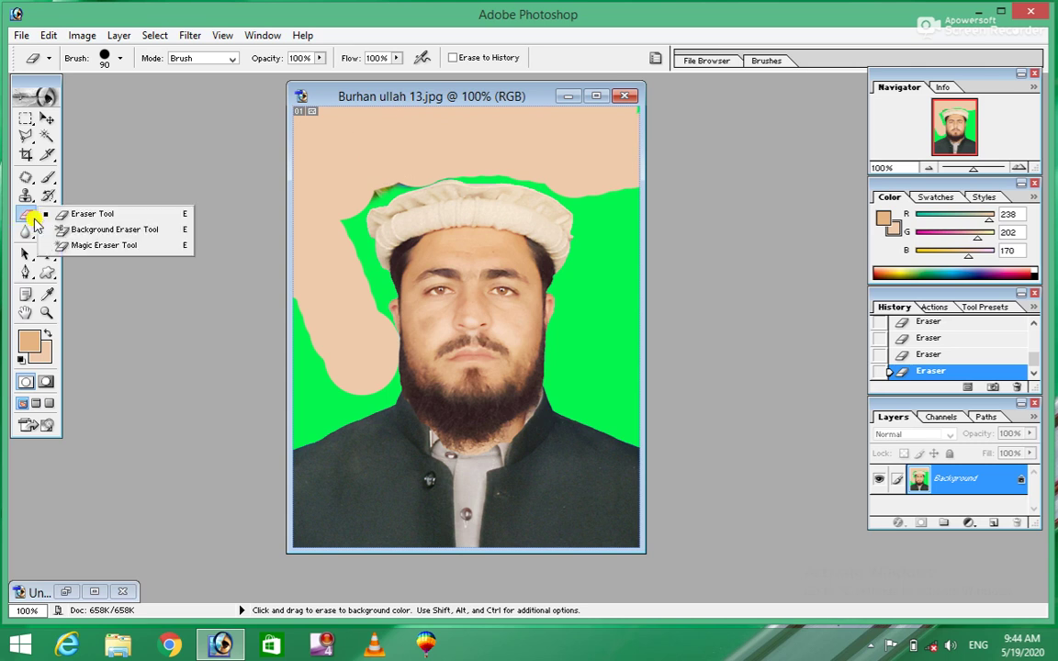
{"action": "left_click", "coordinate": [92, 230]}
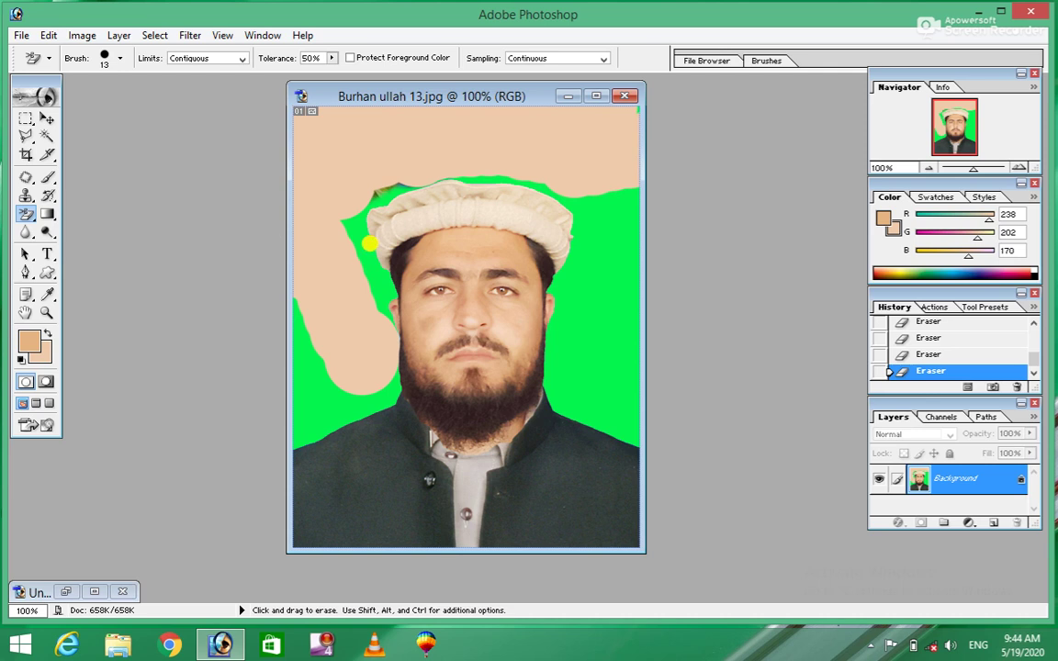
Erase a background patch above-left of the cap with the Background Eraser, then re-erase after an undo
{"action": "mouse_move", "coordinate": [352, 236]}
{"action": "left_mouse_down"}
{"action": "mouse_move", "coordinate": [353, 220]}
{"action": "mouse_move", "coordinate": [392, 209]}
{"action": "mouse_move", "coordinate": [351, 229]}
{"action": "mouse_move", "coordinate": [361, 187]}
{"action": "mouse_move", "coordinate": [343, 207]}
{"action": "mouse_move", "coordinate": [338, 258]}
{"action": "mouse_move", "coordinate": [355, 190]}
{"action": "mouse_move", "coordinate": [347, 177]}
{"action": "mouse_move", "coordinate": [328, 240]}
{"action": "mouse_move", "coordinate": [388, 158]}
{"action": "mouse_move", "coordinate": [406, 173]}
{"action": "mouse_move", "coordinate": [385, 182]}
{"action": "mouse_move", "coordinate": [403, 190]}
{"action": "mouse_move", "coordinate": [375, 195]}
{"action": "left_mouse_up"}
{"action": "key", "text": "ctrl+z"}
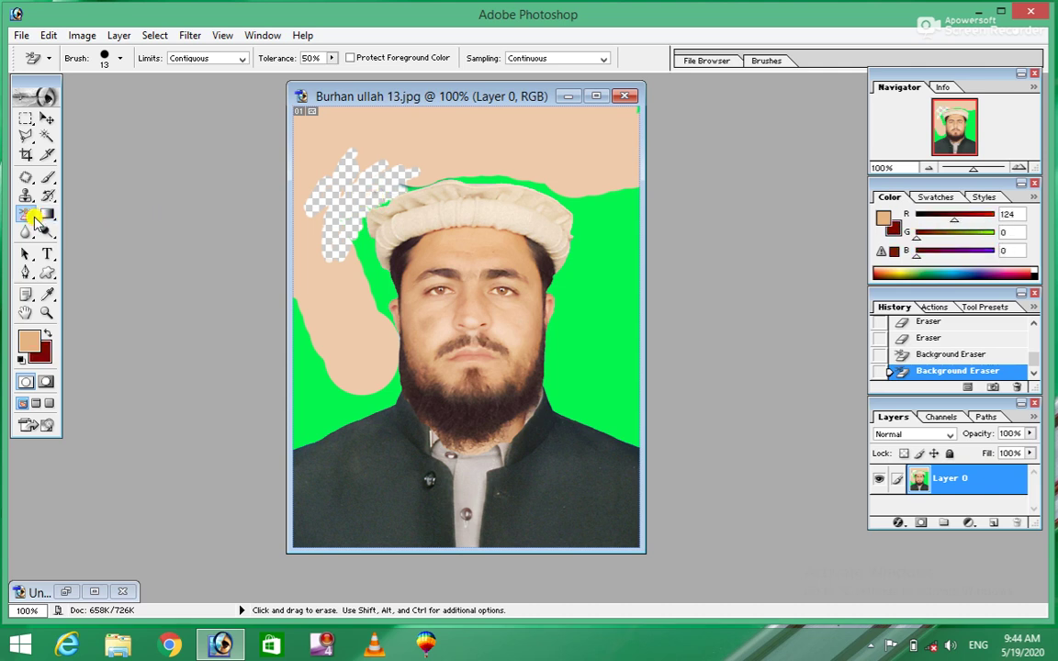
{"action": "left_click", "coordinate": [47, 119]}
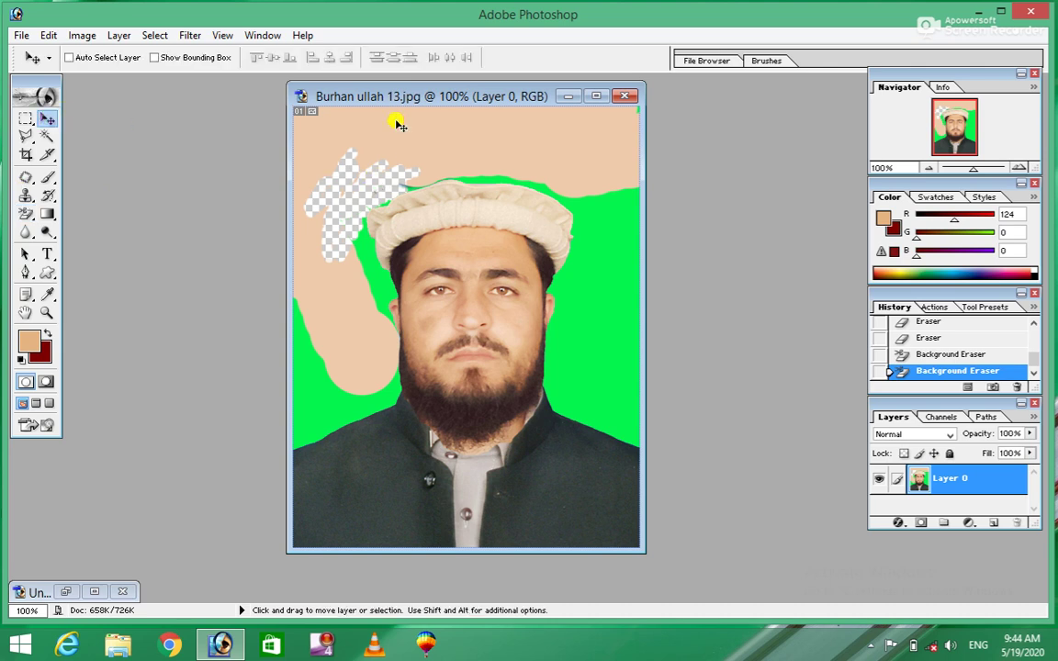
Step History back three times to restore the clean green background
{"action": "key", "text": "ctrl+alt+z"}
{"action": "key", "text": "ctrl+alt+z"}
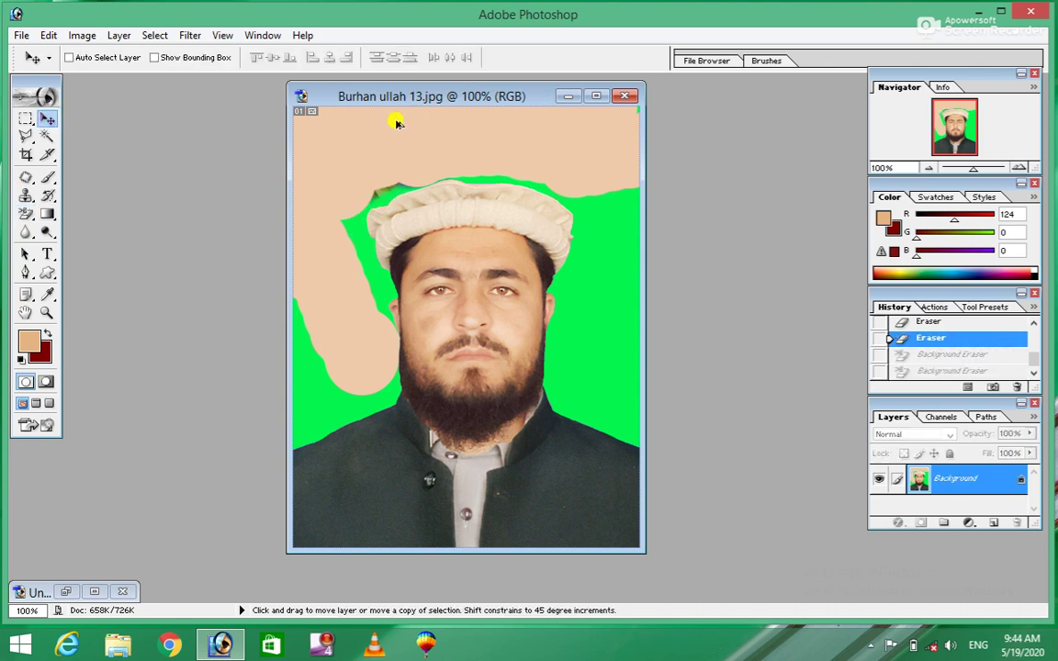
{"action": "key", "text": "ctrl+alt+z"}
{"action": "key", "text": "ctrl+alt+z"}
{"action": "key", "text": "ctrl+alt+z"}
{"action": "key", "text": "ctrl+alt+z"}
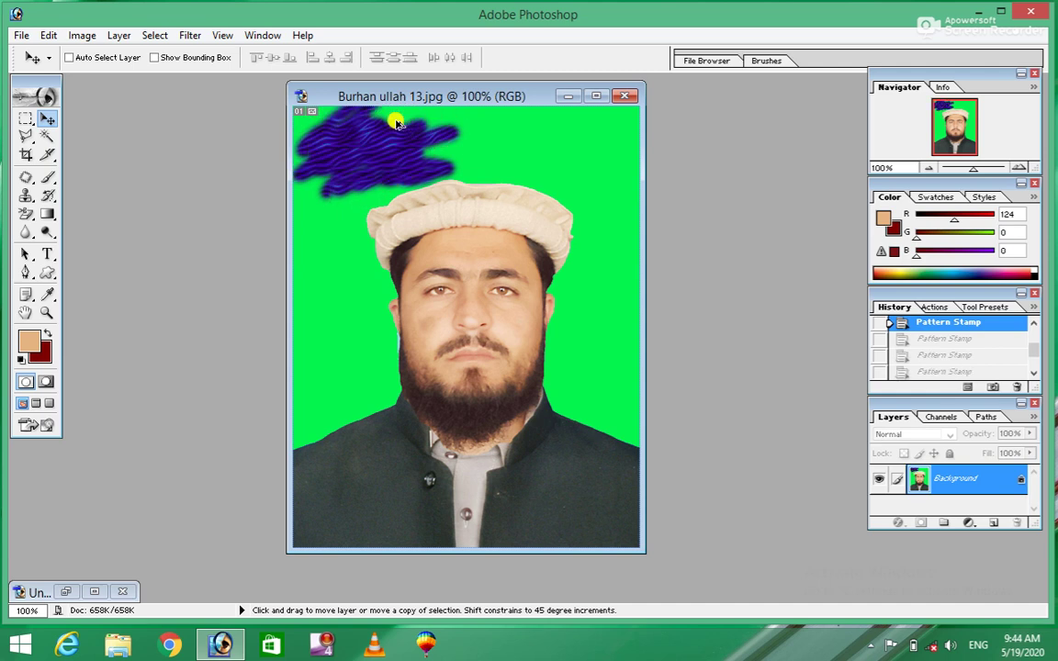
{"action": "key", "text": "ctrl+alt+z"}
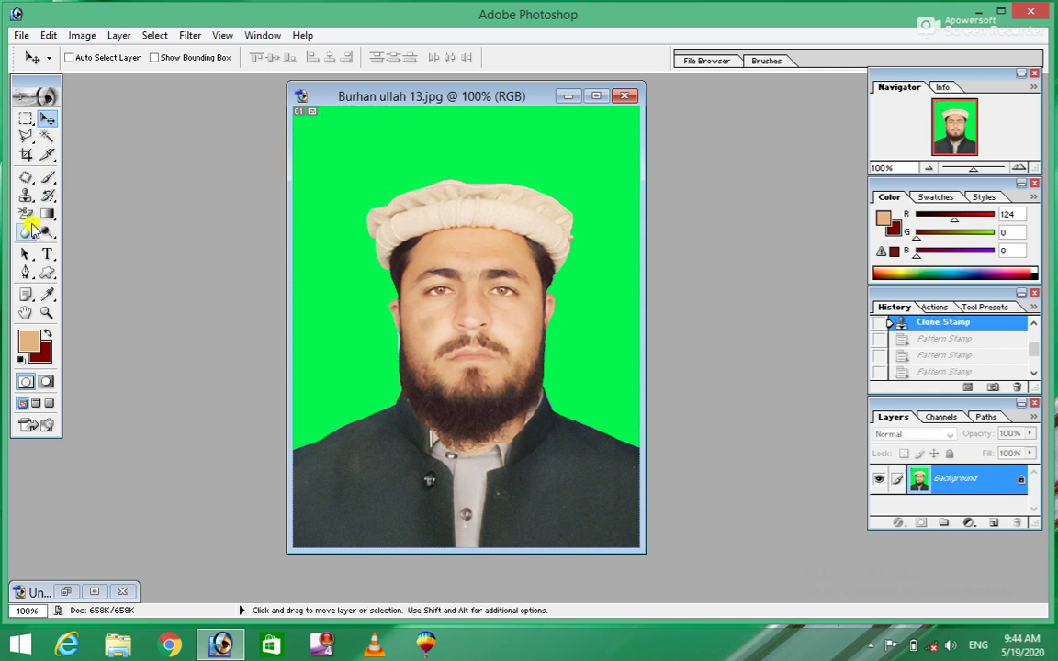
Choose the Magic Eraser Tool from the eraser flyout
{"action": "left_click", "coordinate": [25, 138]}
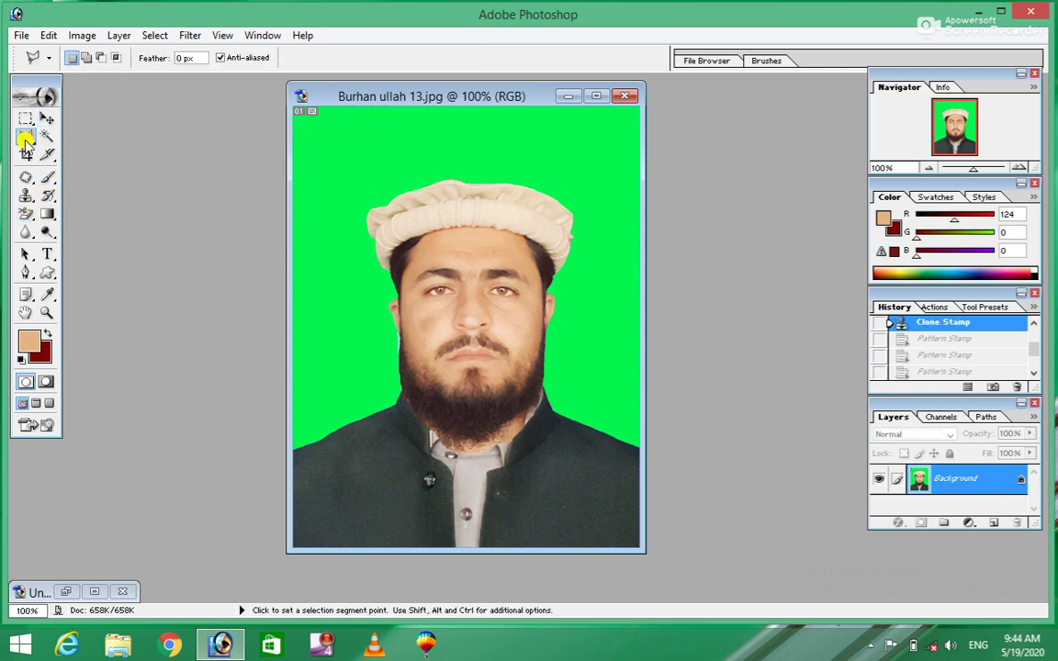
{"action": "left_click", "coordinate": [30, 140]}
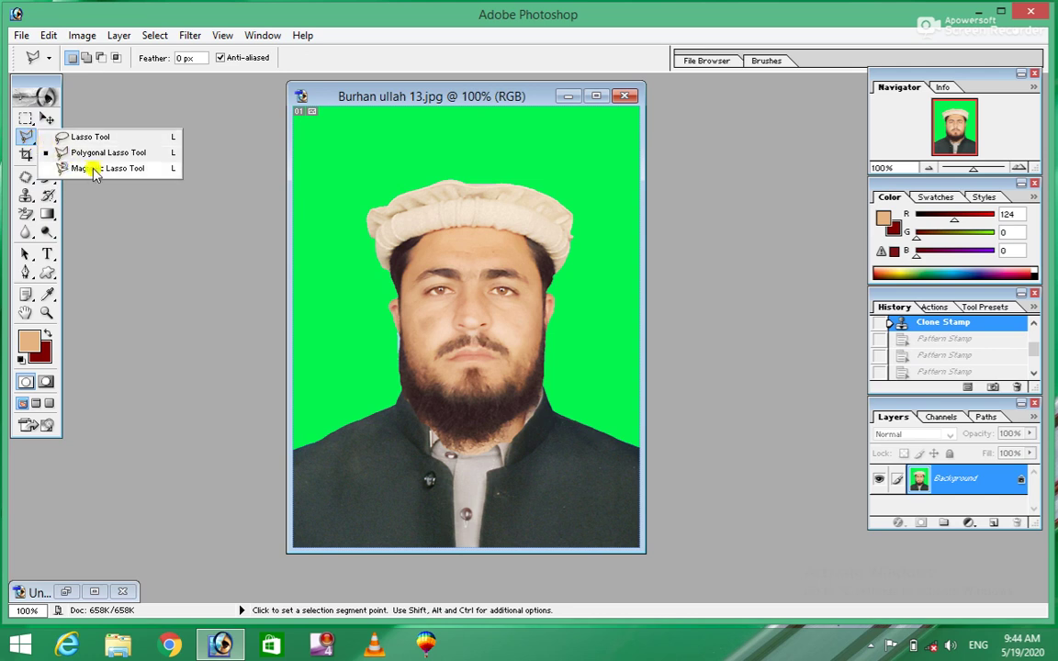
{"action": "left_click", "coordinate": [29, 217]}
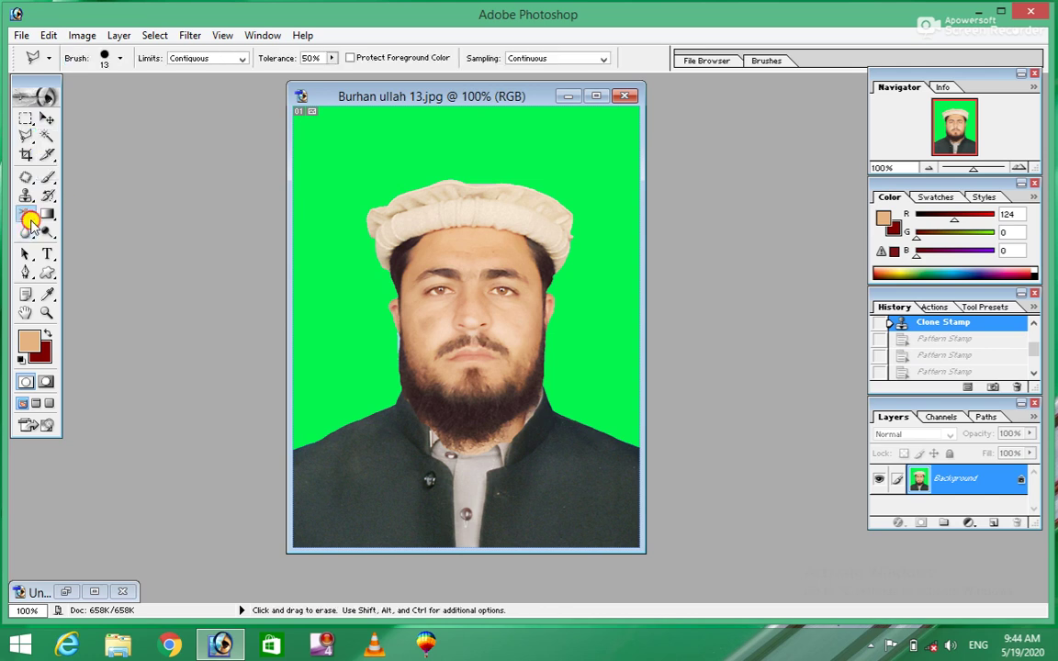
{"action": "left_click_drag", "start_coordinate": [30, 221], "coordinate": [90, 250]}
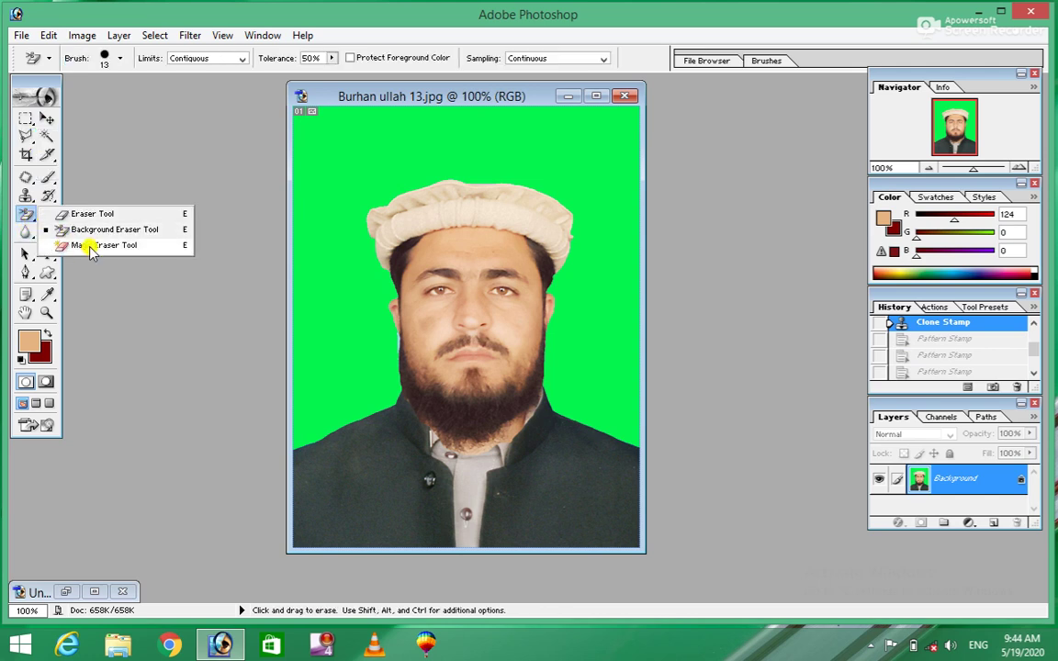
{"action": "left_click", "coordinate": [90, 247]}
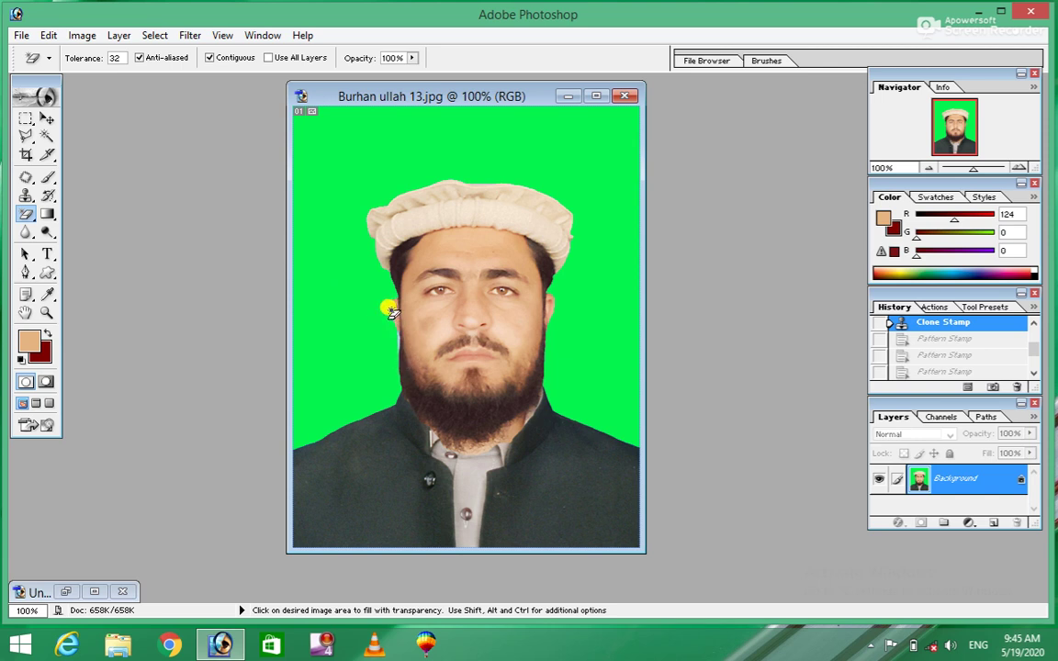
Magic-erase the green background around the portrait, undoing the accidental face erasure
{"action": "left_click", "coordinate": [333, 305]}
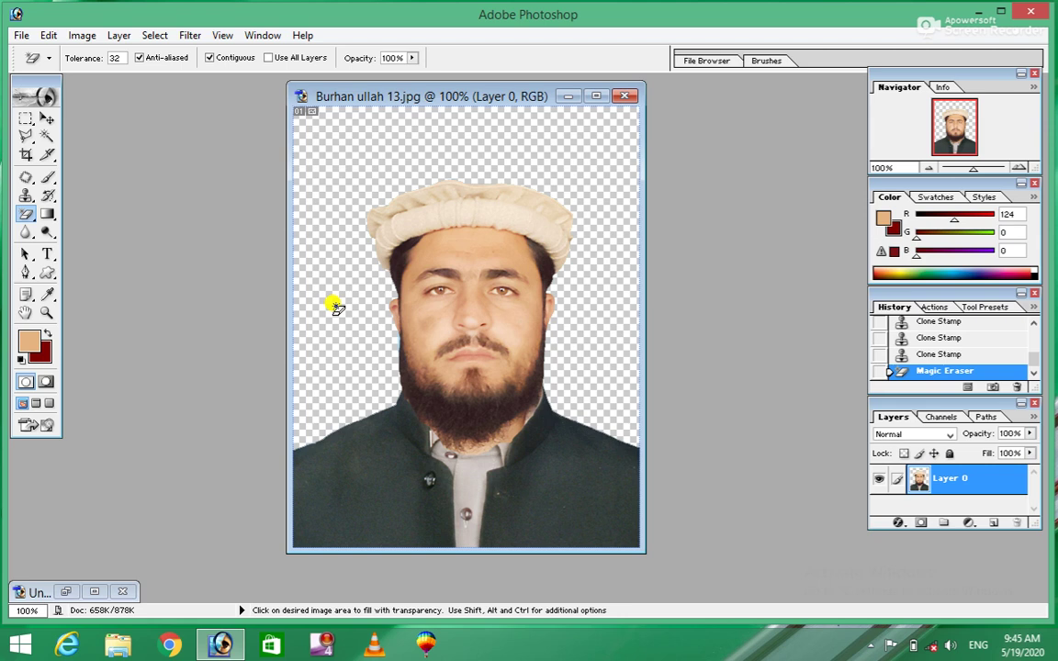
{"action": "left_click", "coordinate": [399, 334]}
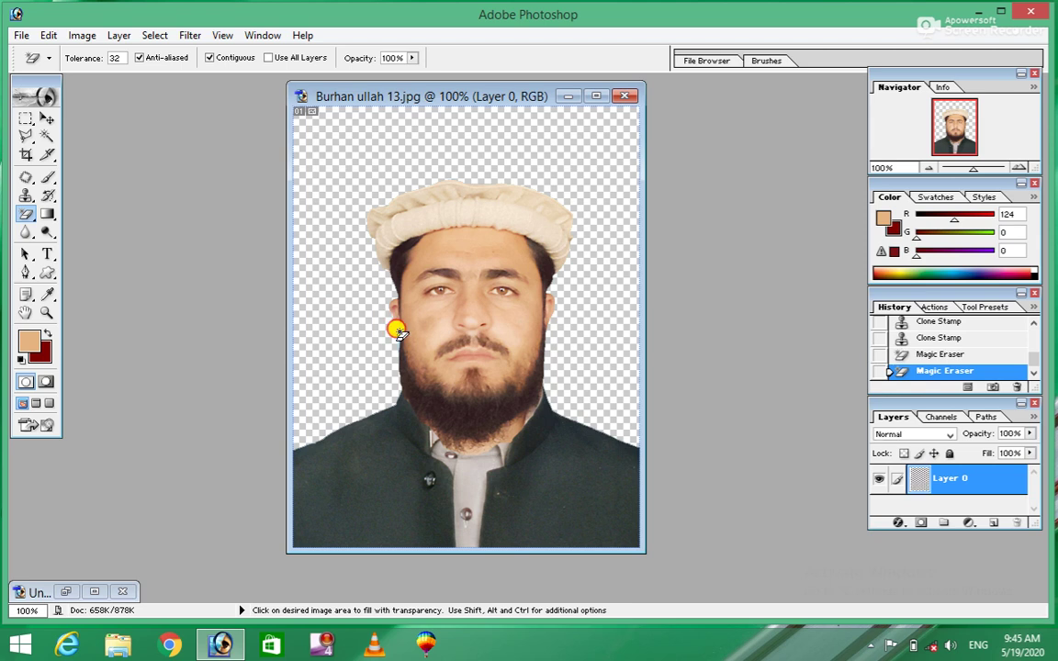
{"action": "key", "text": "ctrl+z"}
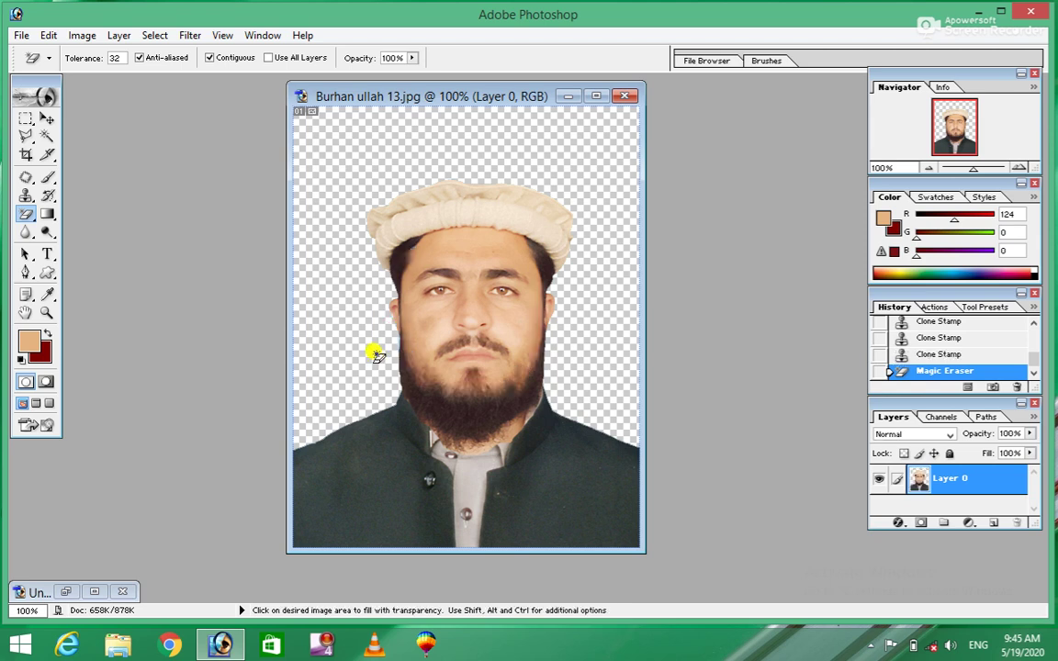
{"action": "left_click", "coordinate": [374, 355]}
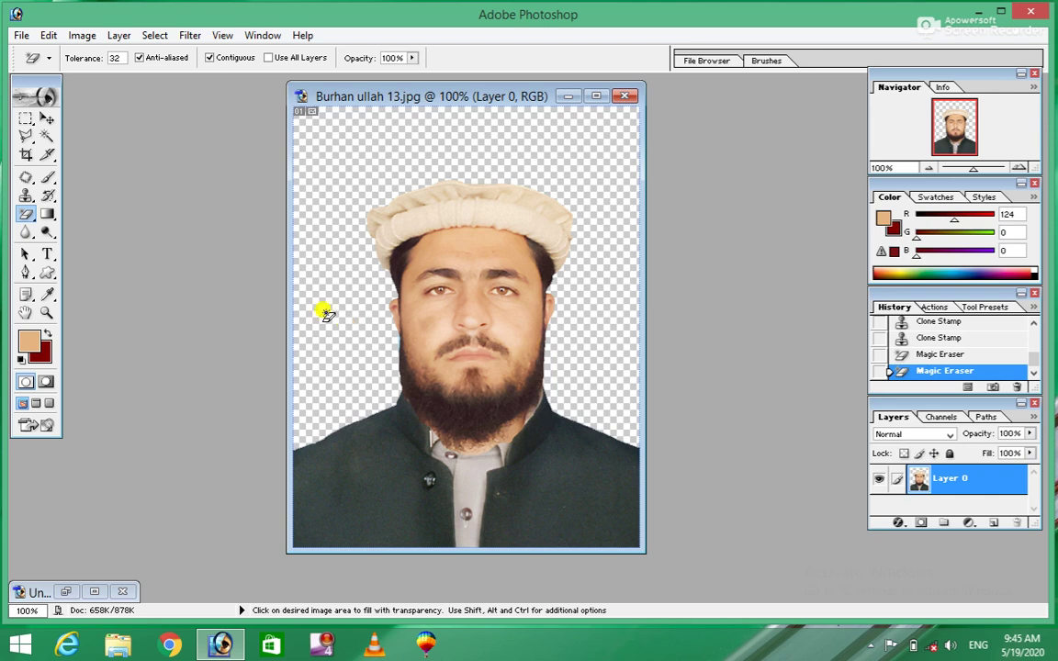
{"action": "left_click", "coordinate": [25, 37]}
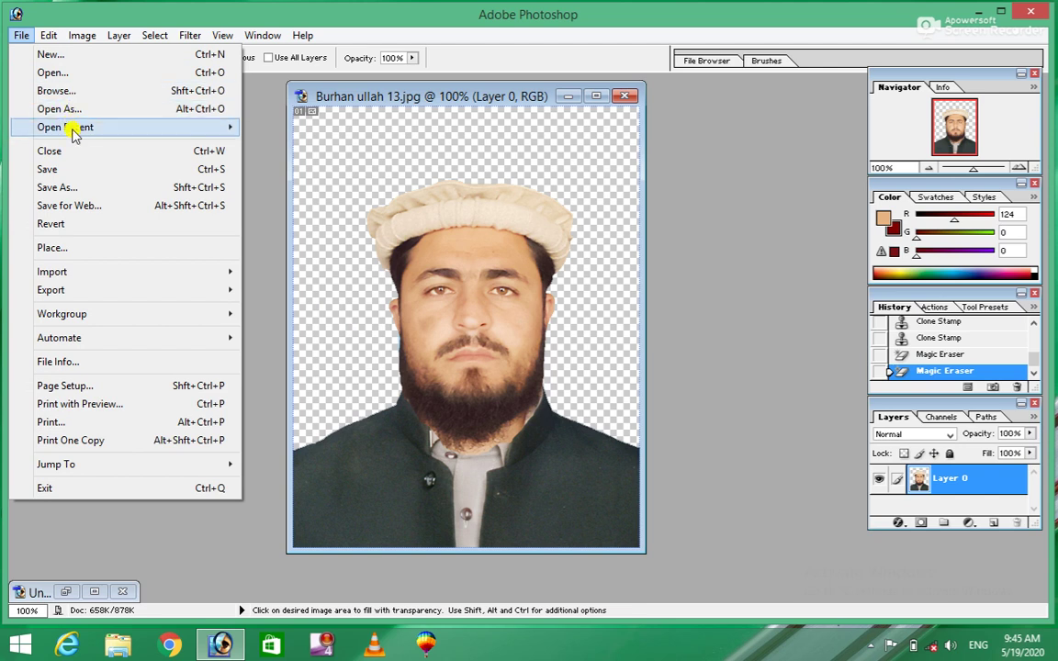
Save a PNG copy of the portrait to the Desktop, accepting the PNG options
{"action": "left_click", "coordinate": [69, 188]}
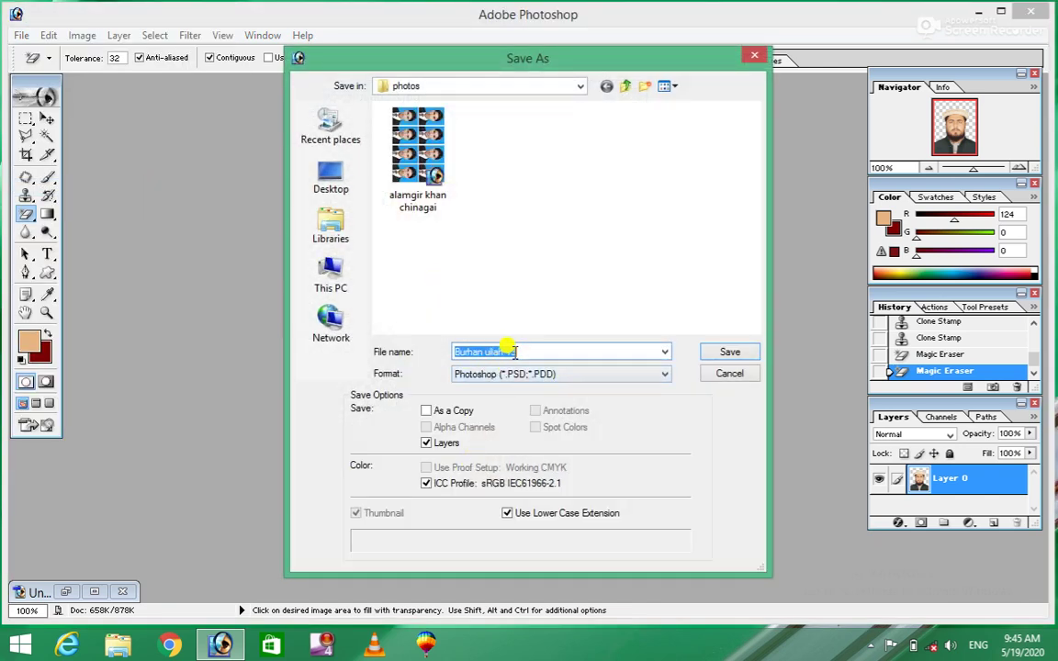
{"action": "left_click", "coordinate": [333, 179]}
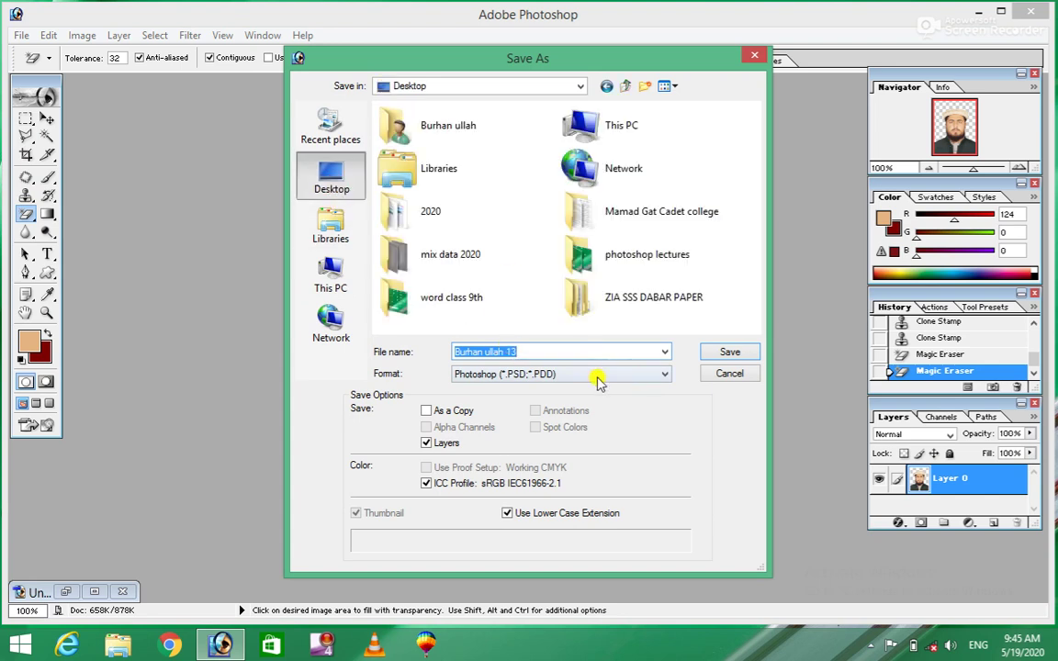
{"action": "left_click", "coordinate": [666, 374]}
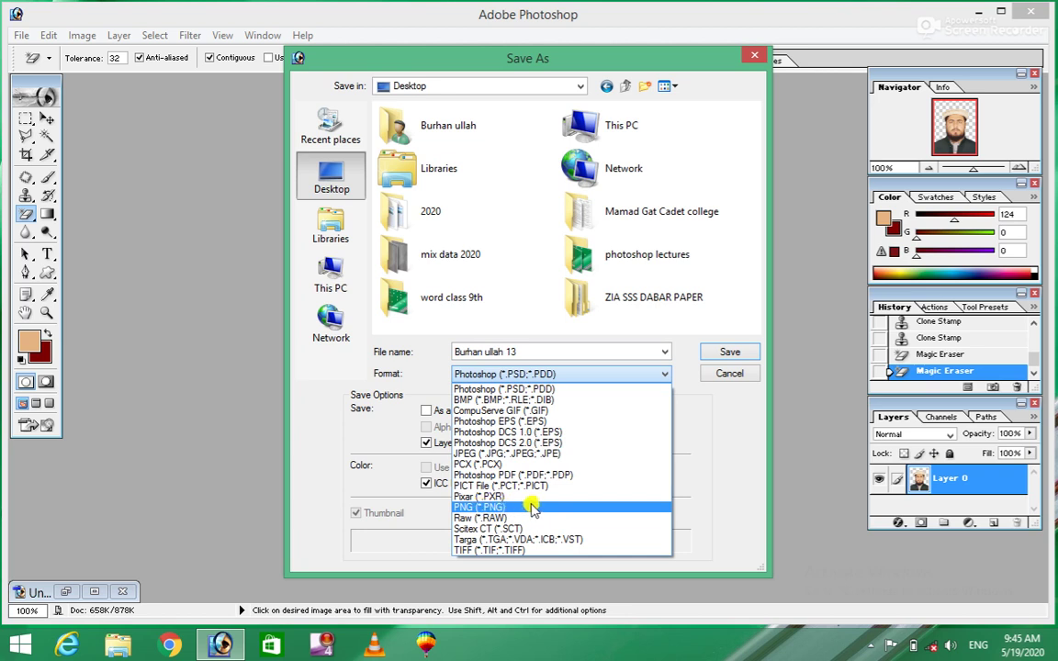
{"action": "left_click", "coordinate": [535, 508]}
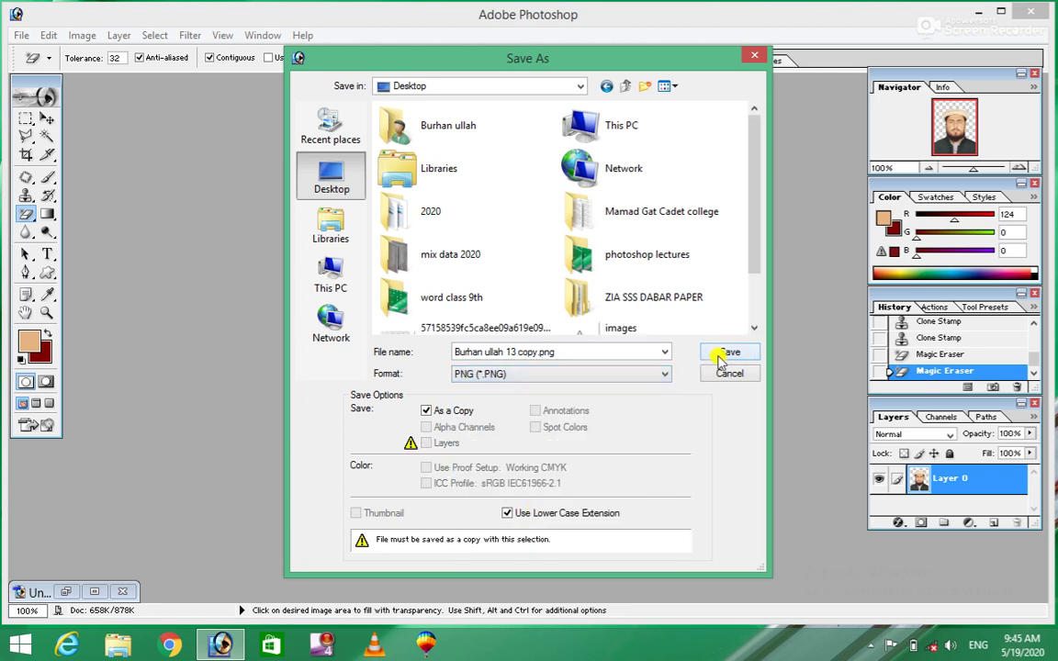
{"action": "left_click", "coordinate": [724, 353]}
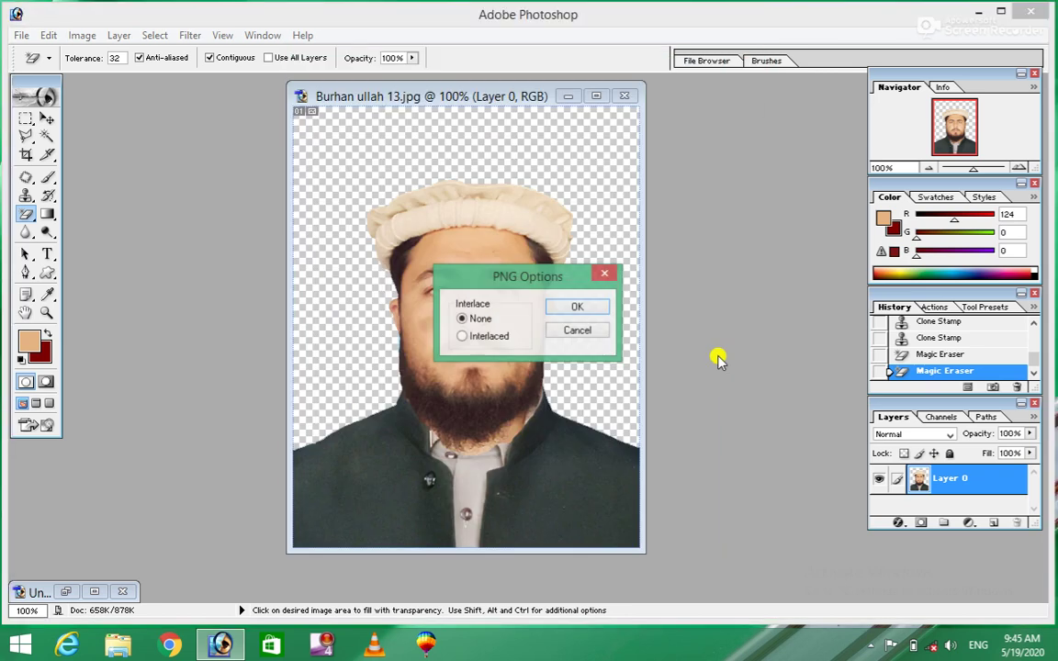
{"action": "left_click", "coordinate": [593, 313]}
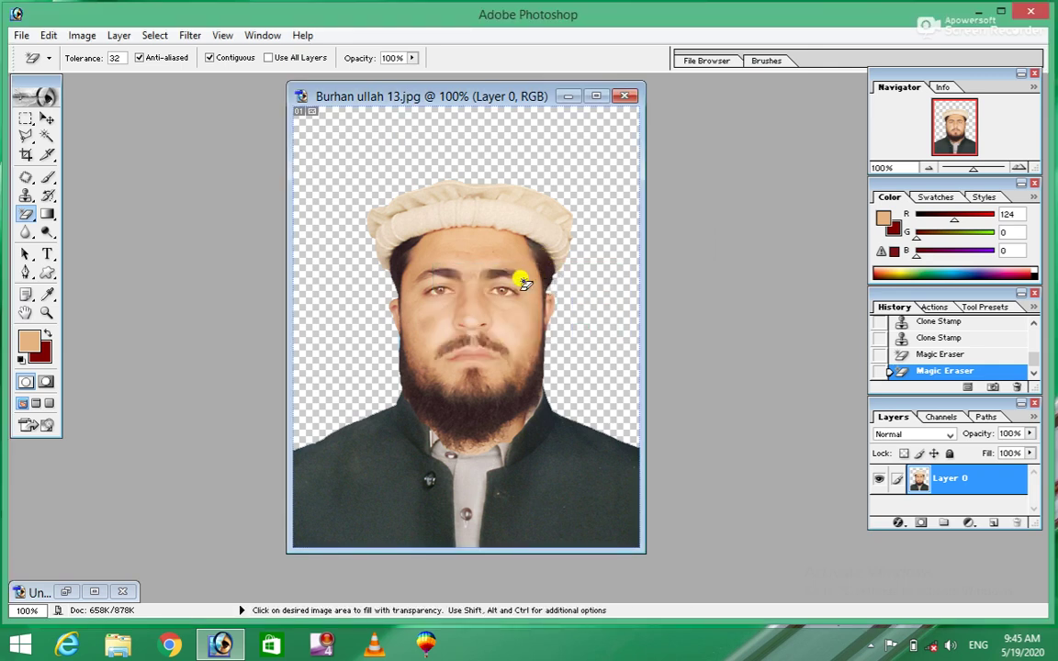
Move the saved PNG portrait icon to the desktop's lower-right corner and return to Photoshop
{"action": "left_click", "coordinate": [974, 12]}
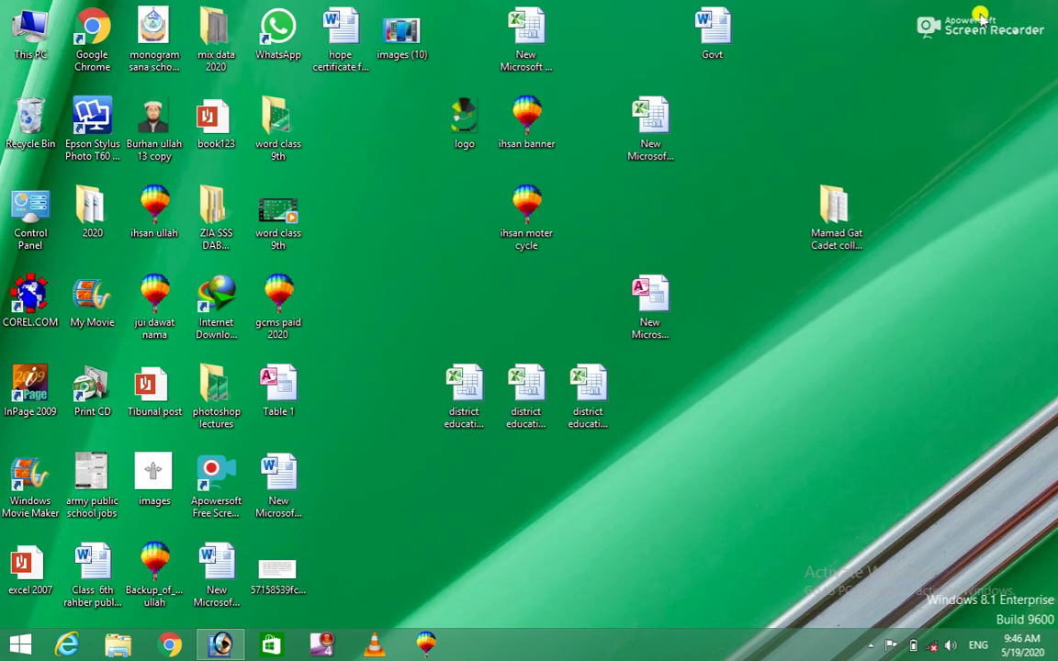
{"action": "mouse_move", "coordinate": [149, 120]}
{"action": "left_mouse_down"}
{"action": "mouse_move", "coordinate": [281, 155]}
{"action": "mouse_move", "coordinate": [715, 209]}
{"action": "mouse_move", "coordinate": [772, 314]}
{"action": "mouse_move", "coordinate": [955, 519]}
{"action": "left_mouse_up"}
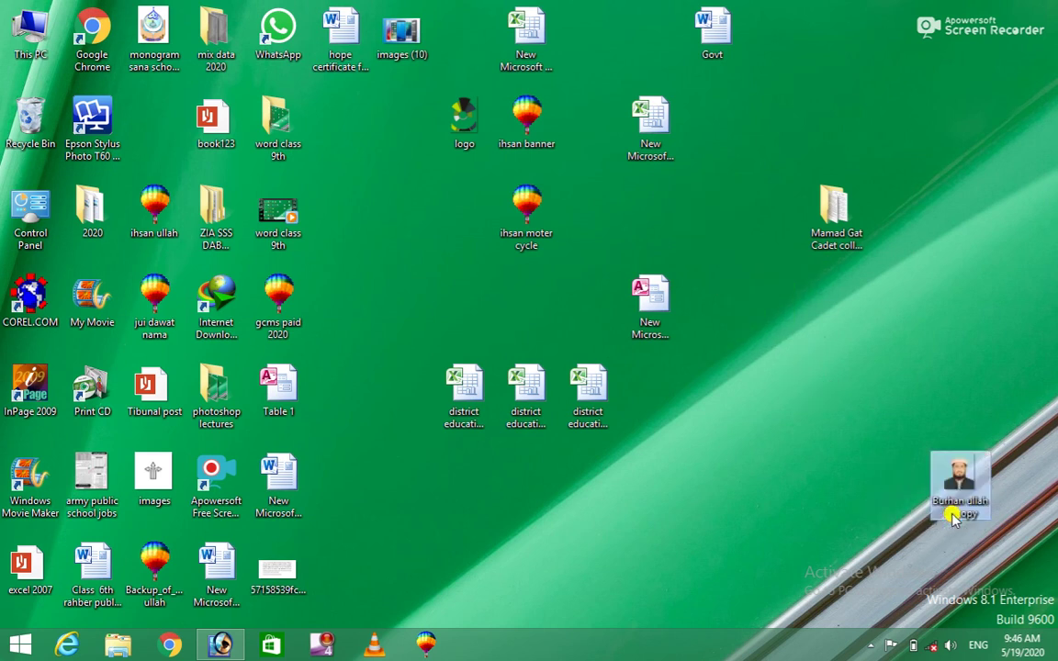
{"action": "left_click_drag", "start_coordinate": [958, 514], "coordinate": [974, 523]}
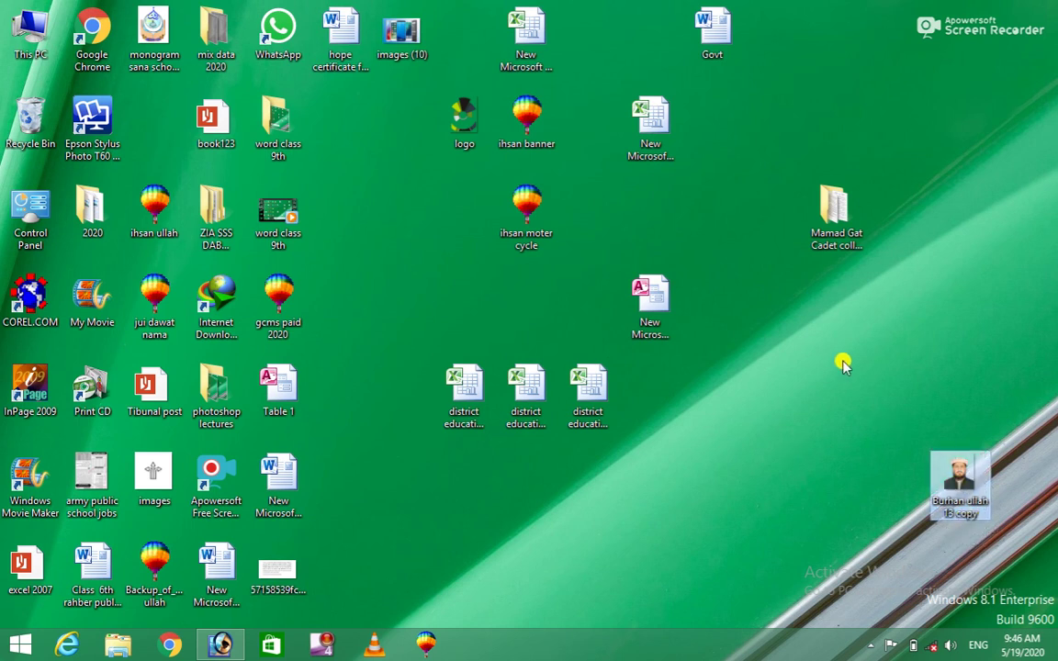
{"action": "left_click", "coordinate": [221, 643]}
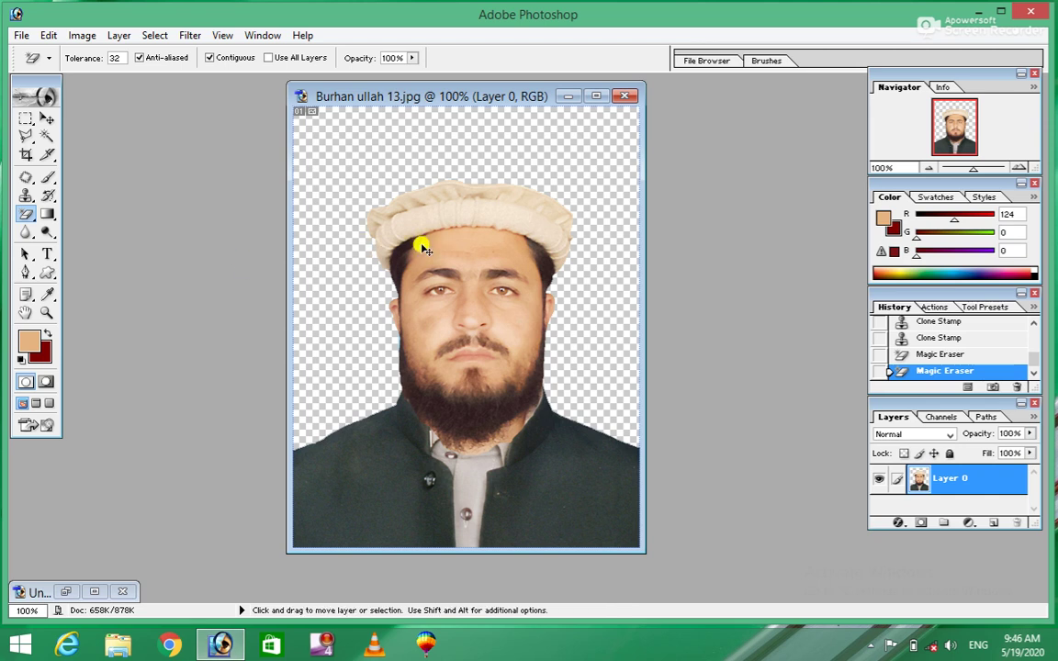
{"action": "key", "text": "ctrl+alt+z"}
{"action": "key", "text": "ctrl+alt+z"}
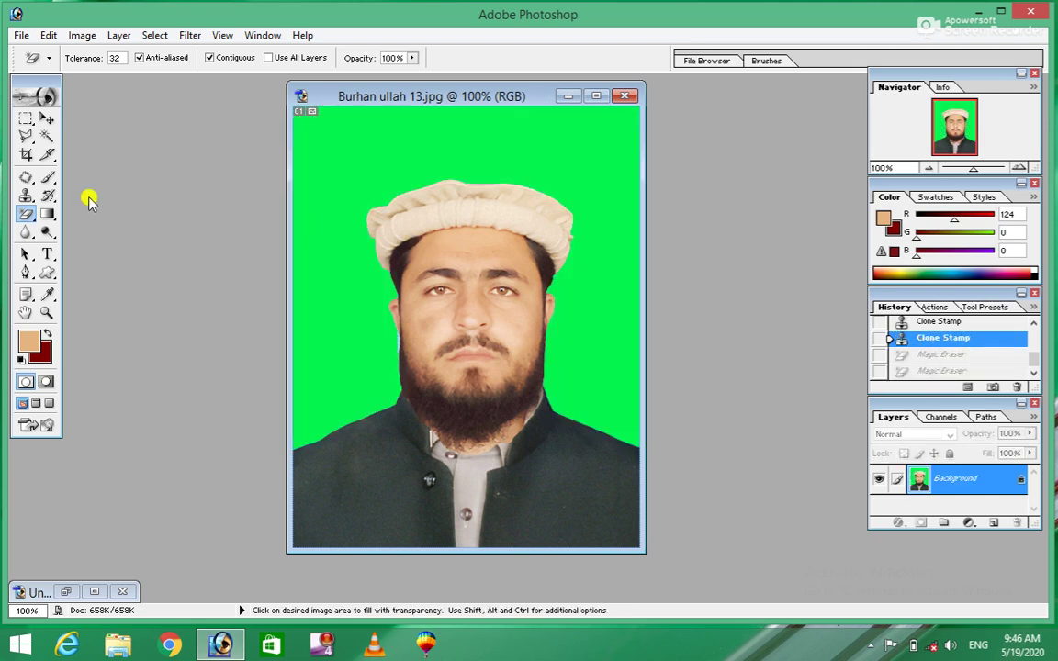
{"action": "left_click", "coordinate": [31, 221]}
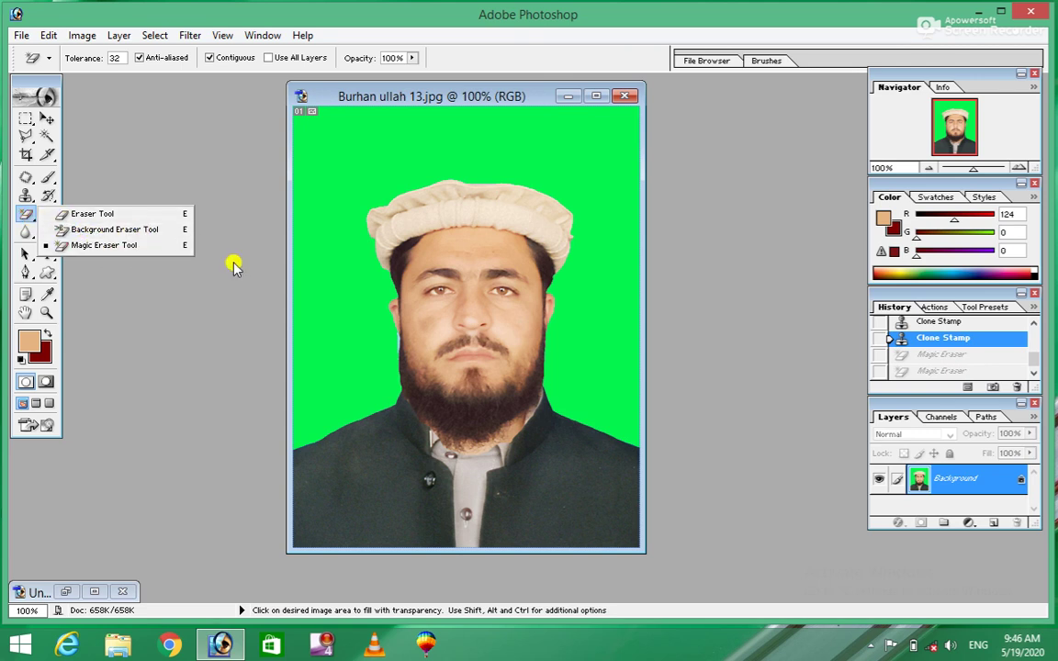
{"action": "left_click", "coordinate": [127, 248]}
{"action": "left_click", "coordinate": [346, 279]}
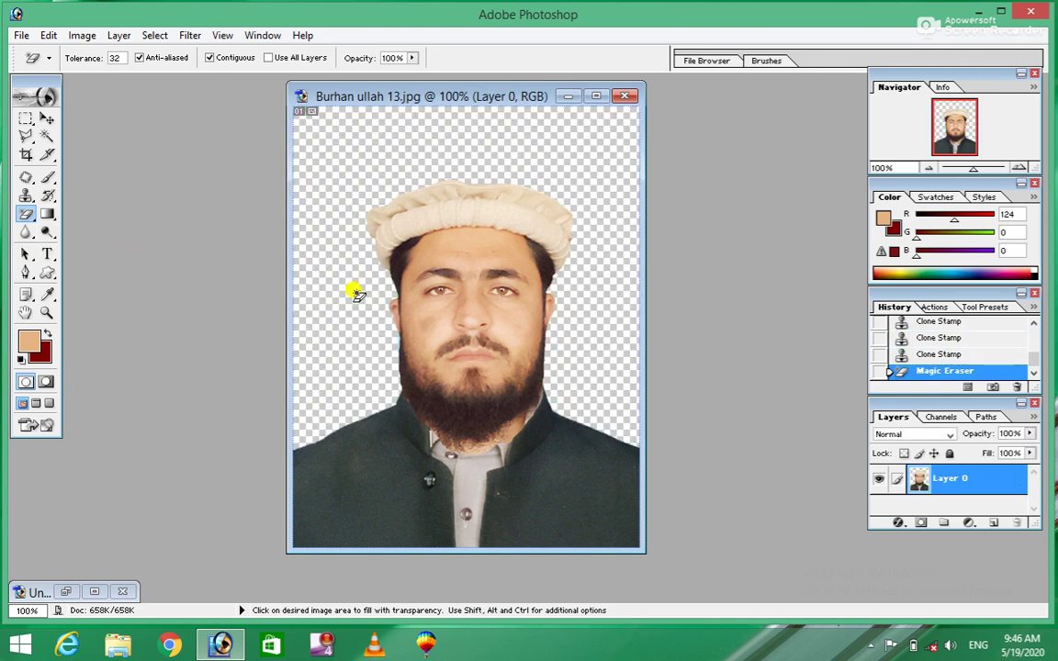
{"action": "key", "text": "ctrl+z"}
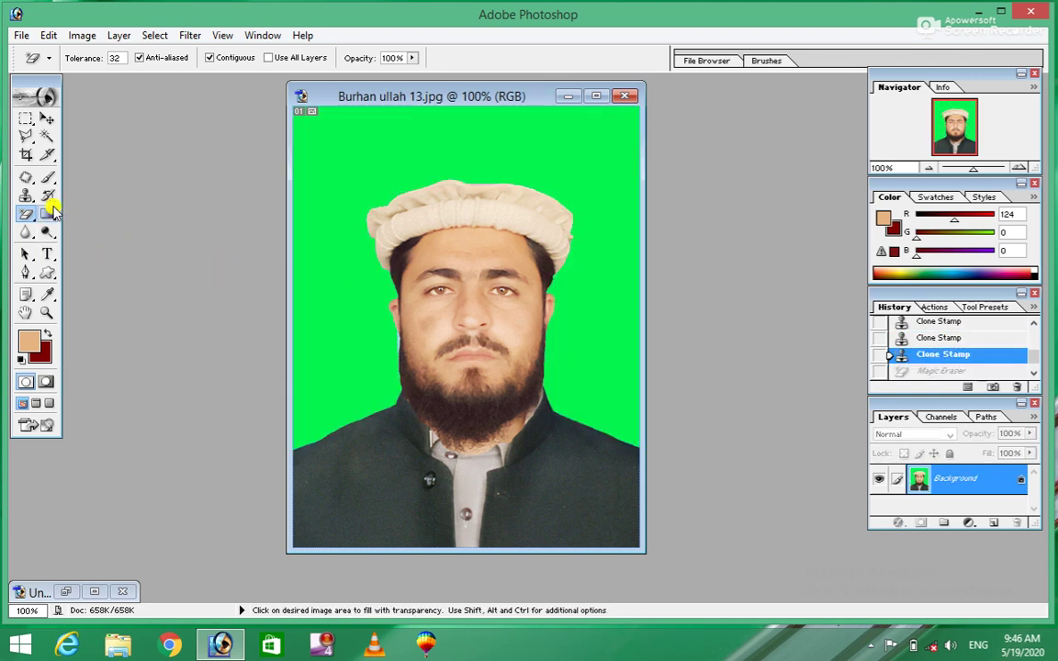
{"action": "left_click", "coordinate": [26, 138]}
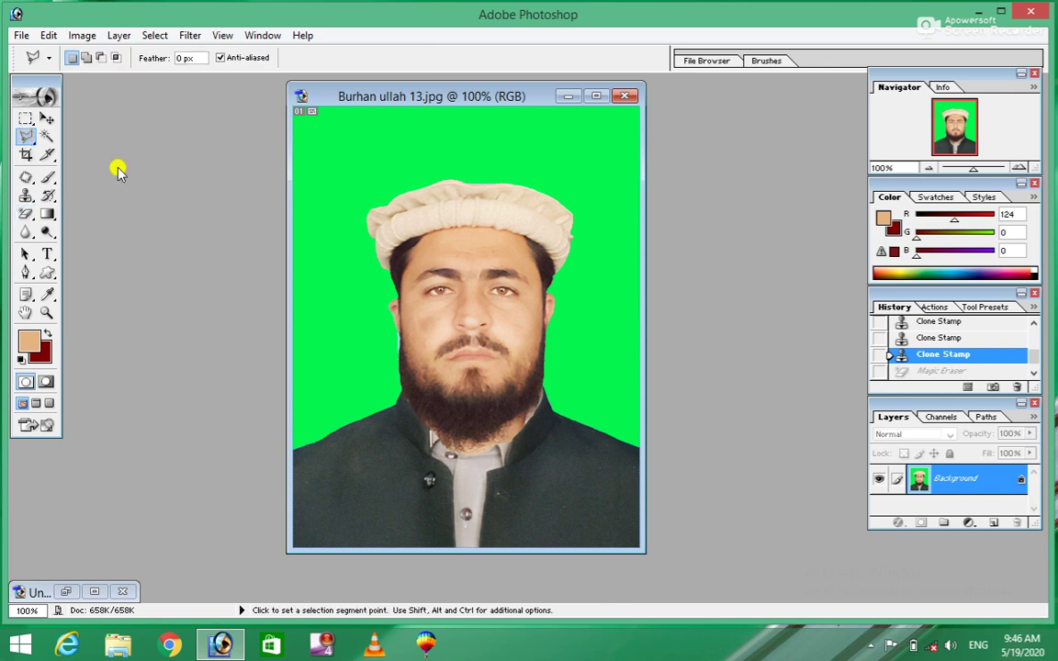
Draw a polygonal lasso selection around the left and top background
{"action": "left_click", "coordinate": [293, 449]}
{"action": "left_click", "coordinate": [396, 405]}
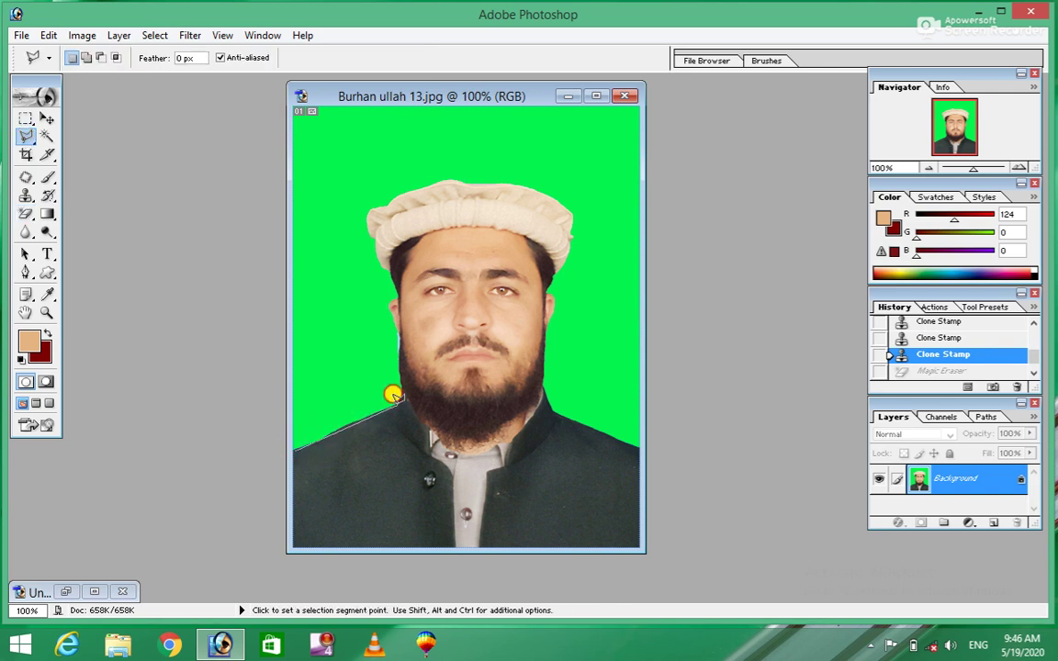
{"action": "left_click", "coordinate": [398, 371]}
{"action": "left_click", "coordinate": [396, 323]}
{"action": "left_click", "coordinate": [318, 200]}
{"action": "left_click", "coordinate": [381, 166]}
{"action": "left_click", "coordinate": [567, 167]}
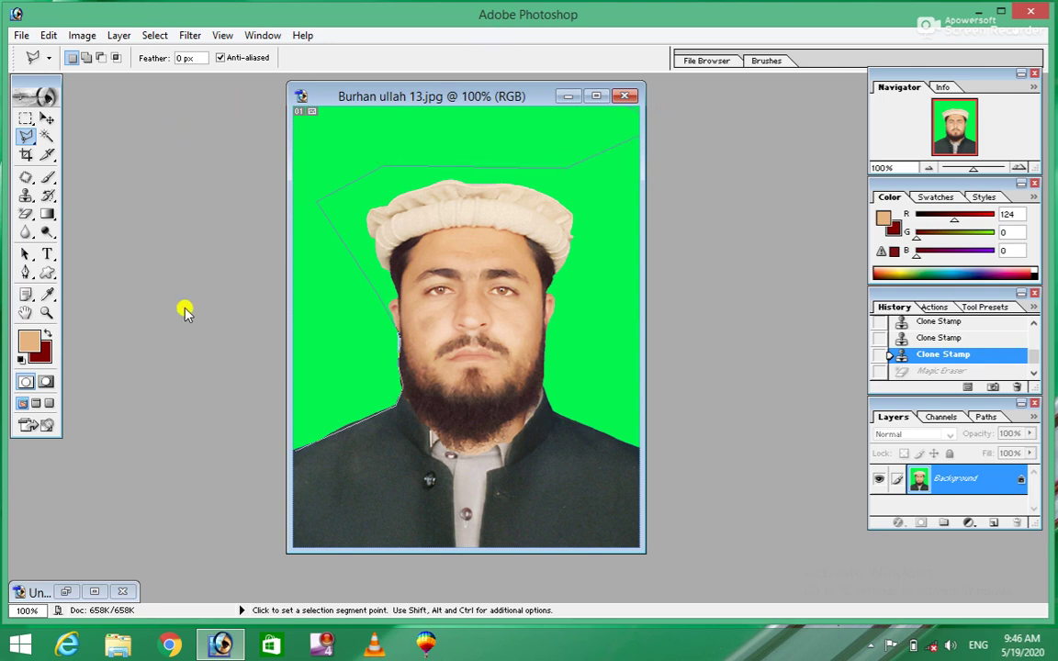
{"action": "left_click", "coordinate": [290, 441]}
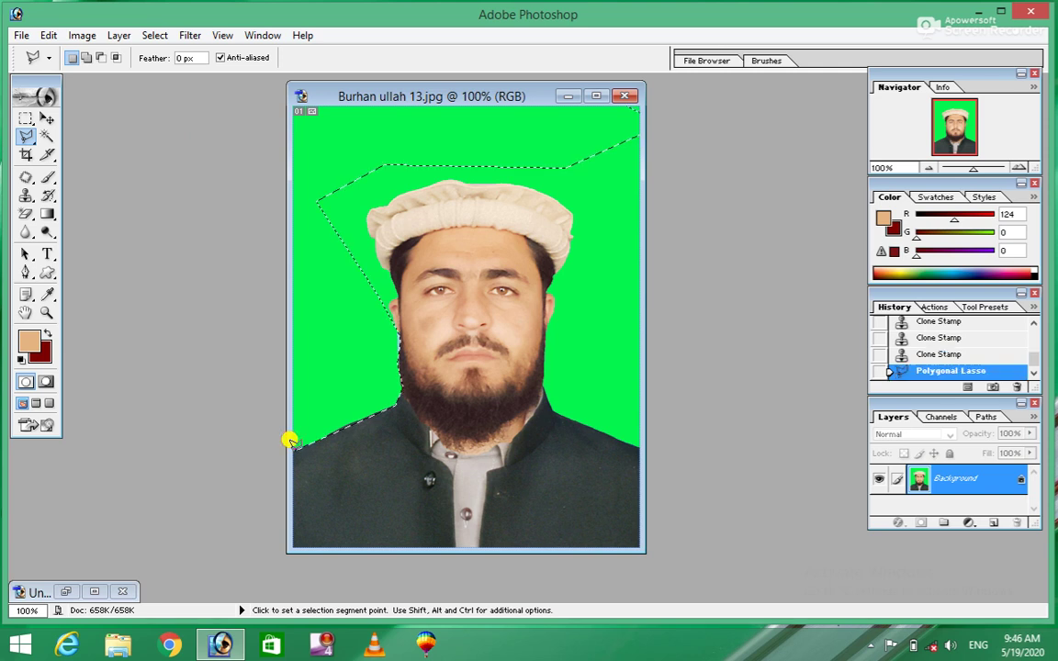
Fill the selection with the dark red background colour and deselect
{"action": "key", "text": "Delete"}
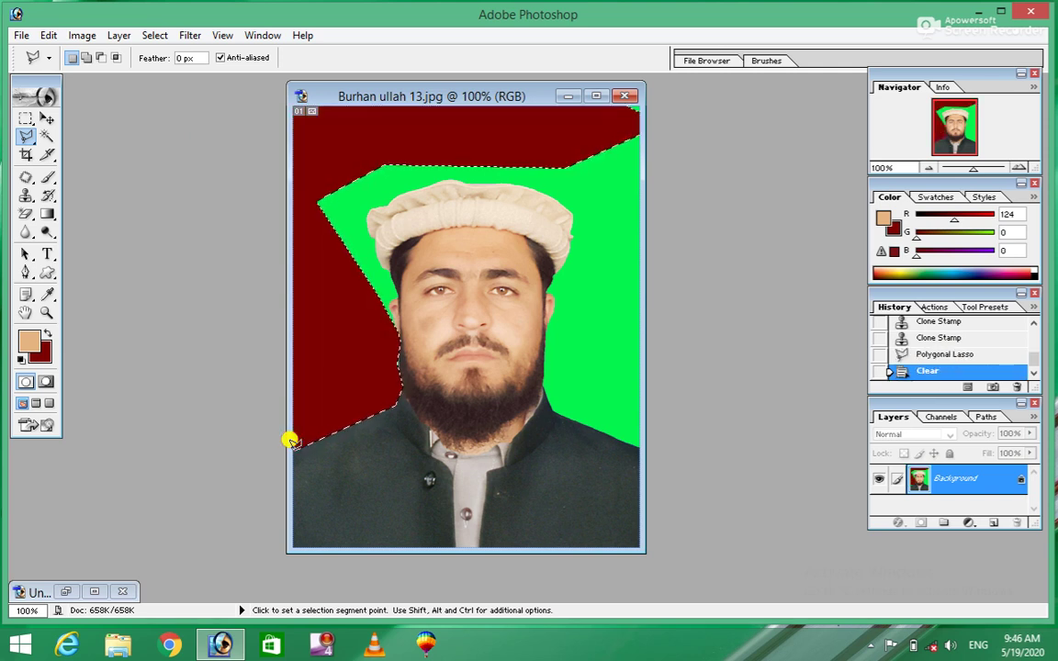
{"action": "key", "text": "ctrl+z"}
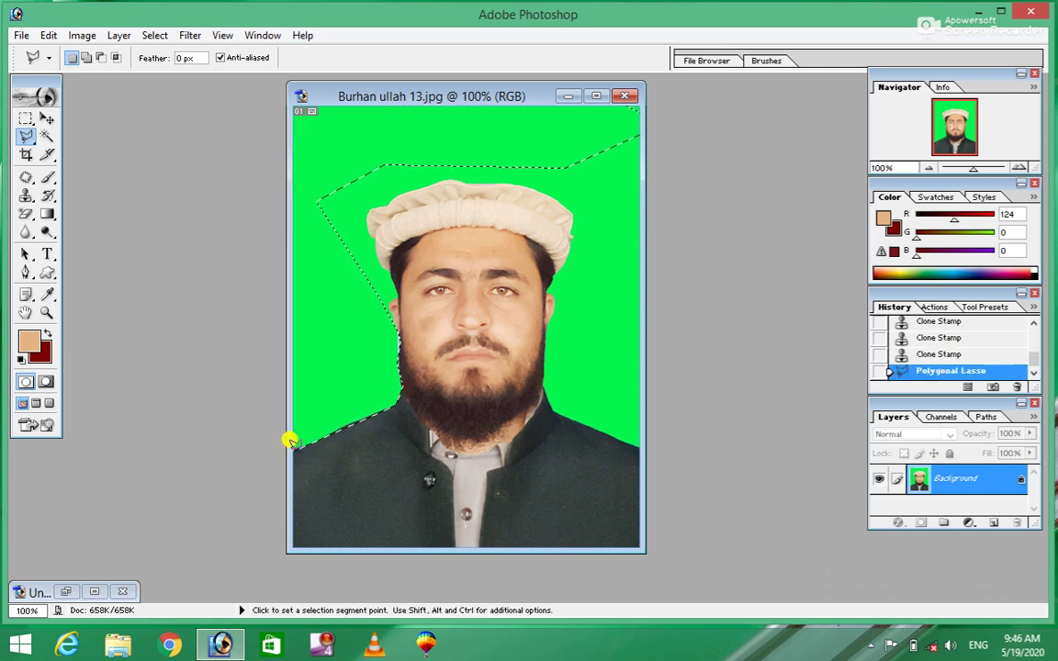
{"action": "key", "text": "Delete"}
{"action": "key", "text": "ctrl+d"}
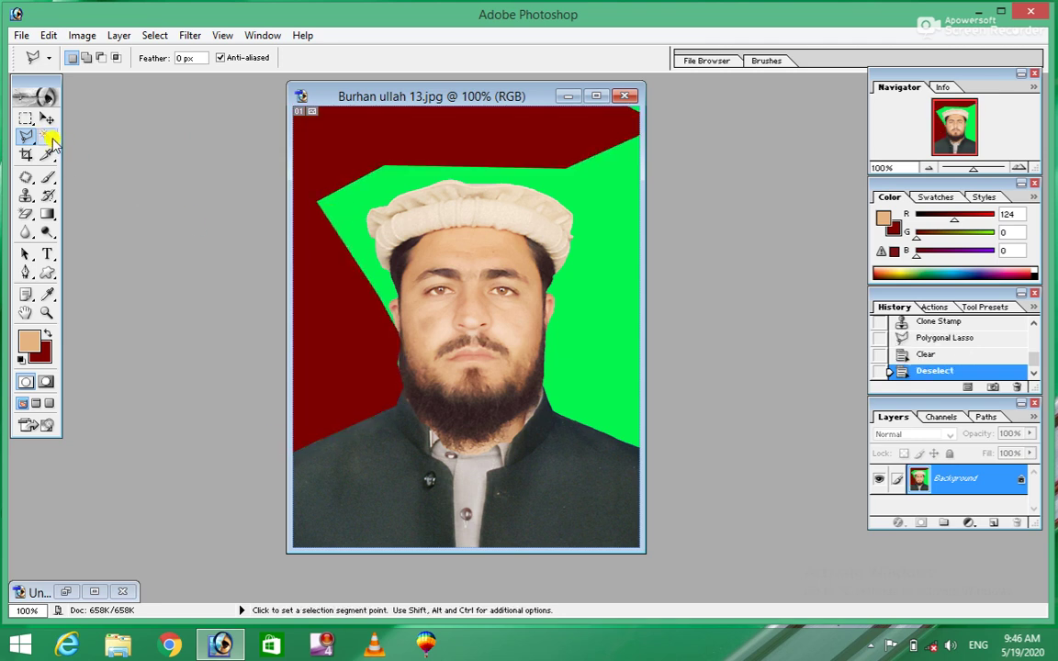
Magic Wand-select the remaining green background, fill it dark red, and deselect
{"action": "left_click", "coordinate": [47, 136]}
{"action": "left_click", "coordinate": [355, 218]}
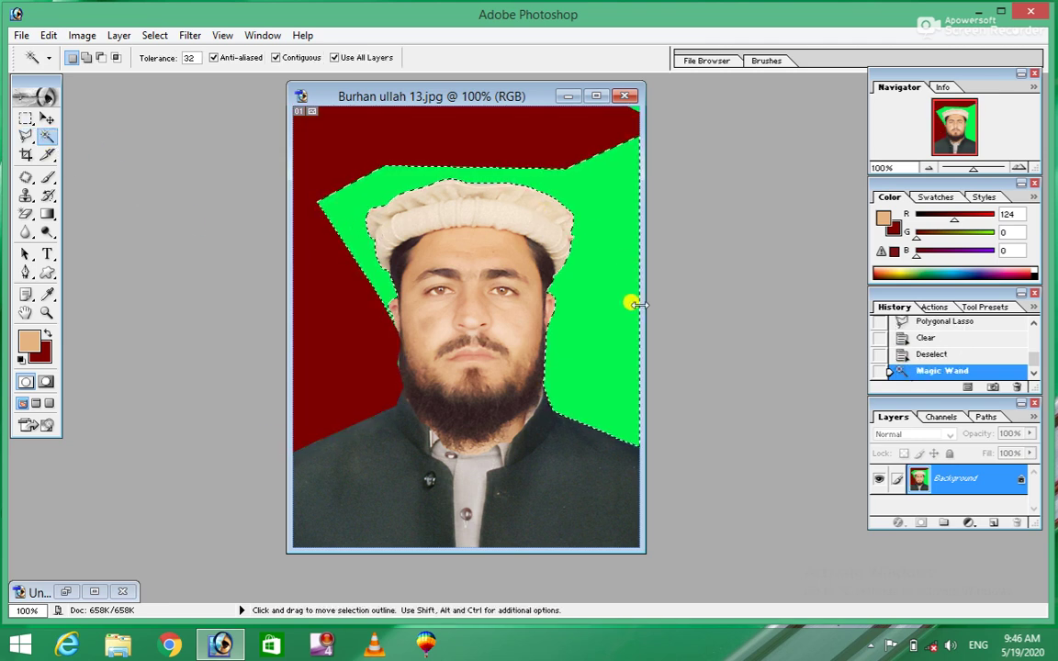
{"action": "key", "text": "Delete"}
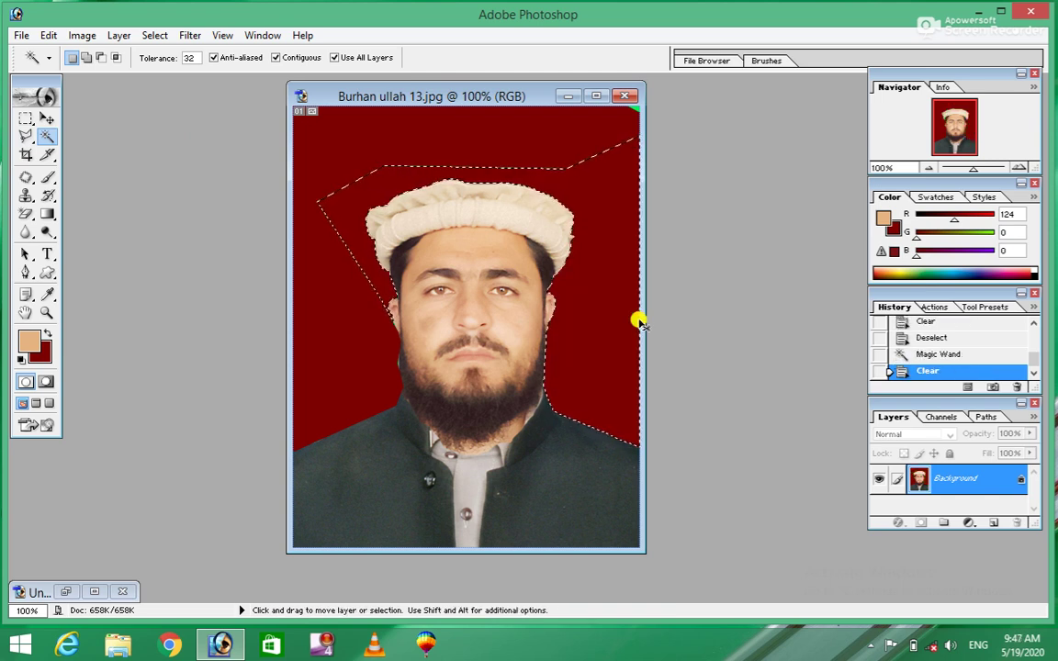
{"action": "key", "text": "ctrl+d"}
{"action": "left_click", "coordinate": [365, 313]}
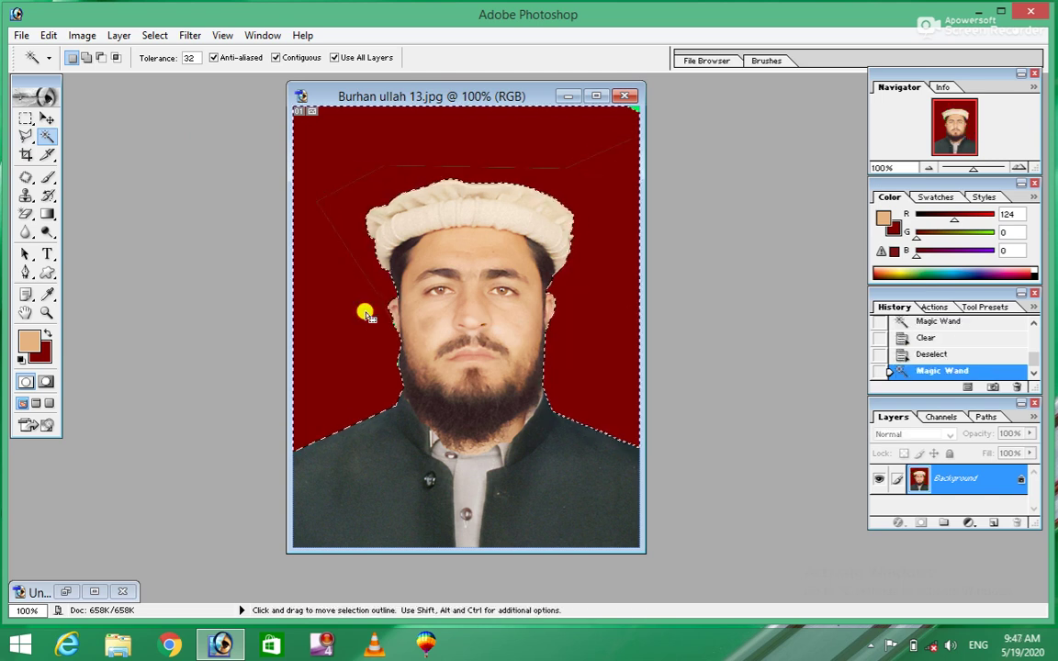
{"action": "key", "text": "Delete"}
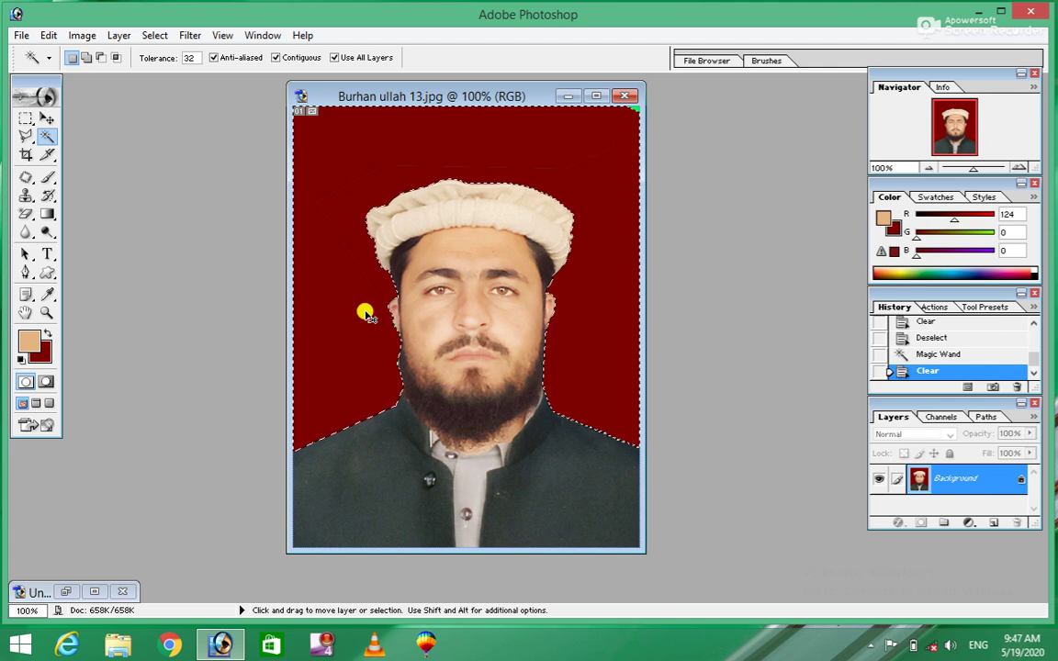
{"action": "key", "text": "ctrl+d"}
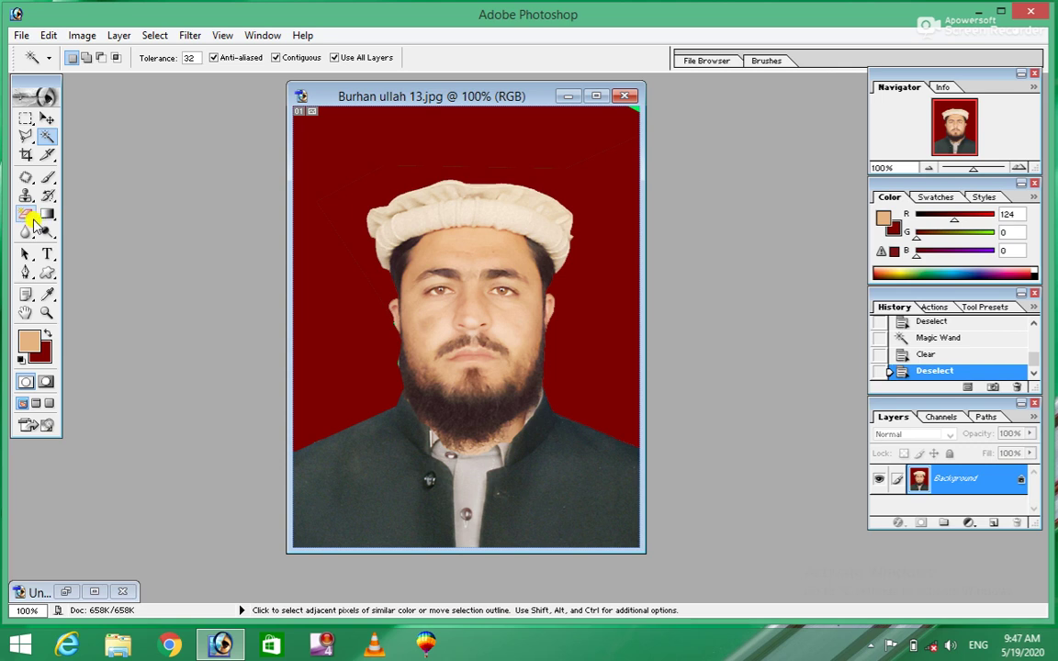
Magic-erase the red background to transparency
{"action": "left_click", "coordinate": [28, 219]}
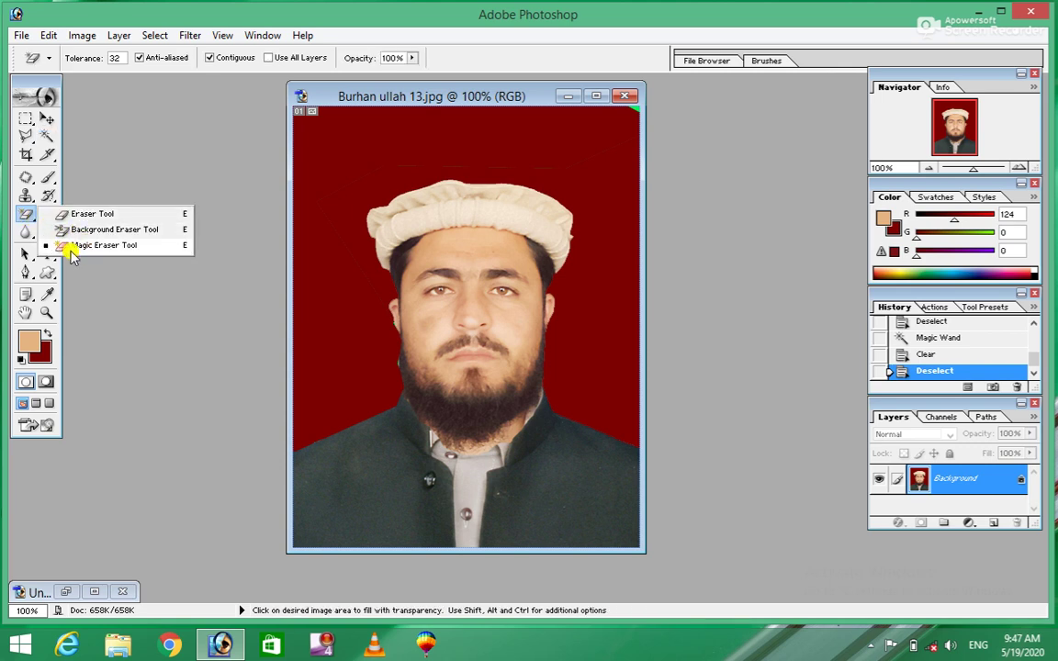
{"action": "left_click", "coordinate": [72, 244]}
{"action": "left_click", "coordinate": [349, 311]}
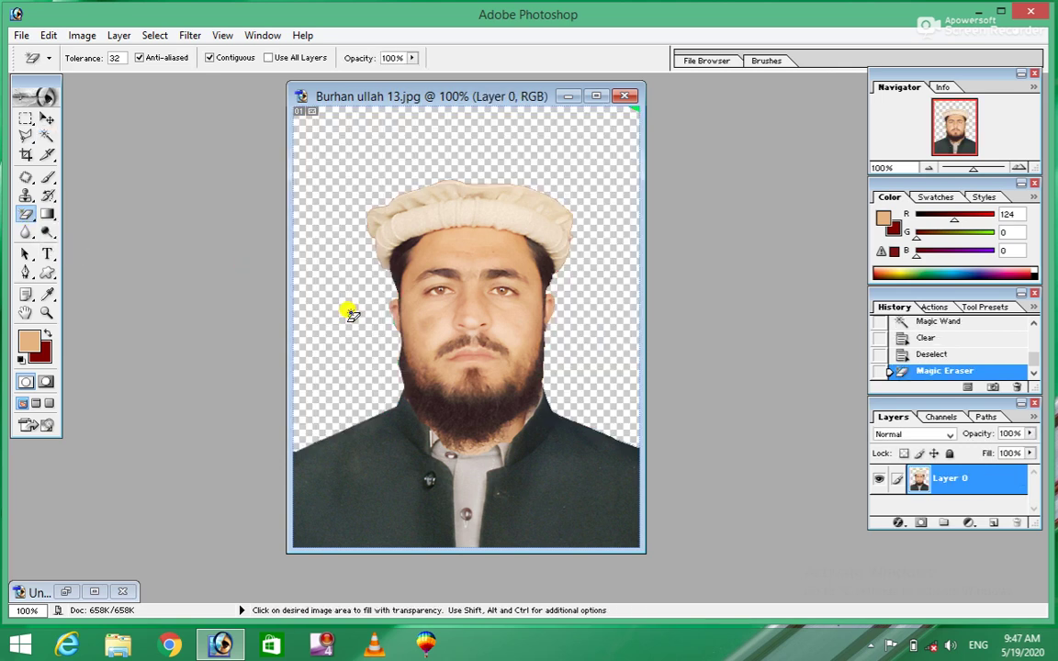
Set the background colour to blue (29, 49, 246) and fill the layer with it
{"action": "left_click", "coordinate": [41, 352]}
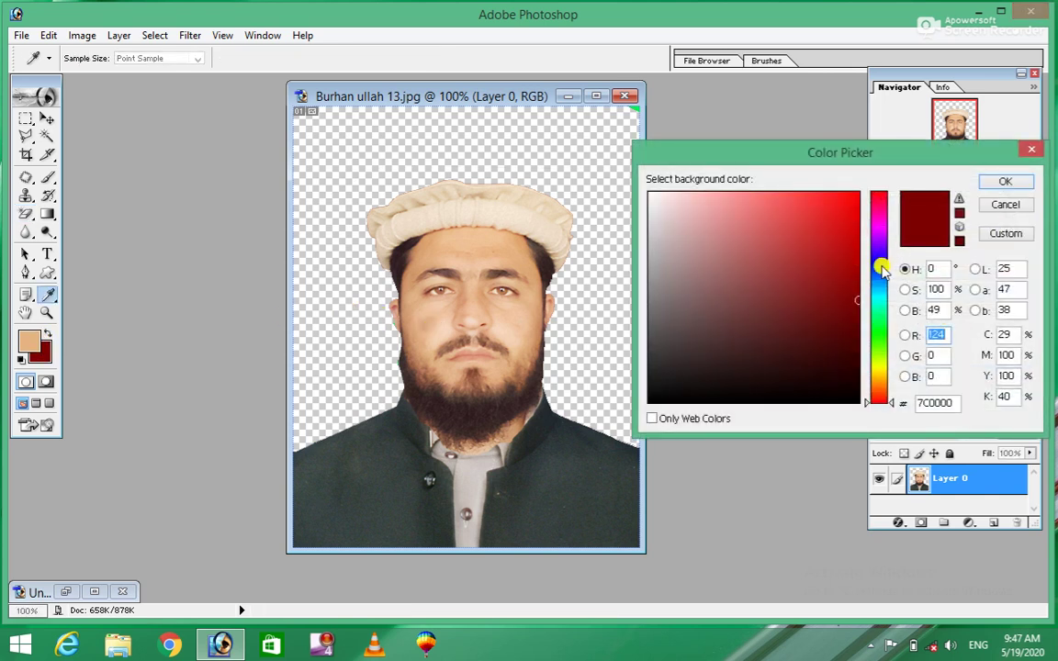
{"action": "left_click", "coordinate": [879, 267]}
{"action": "left_click", "coordinate": [830, 196]}
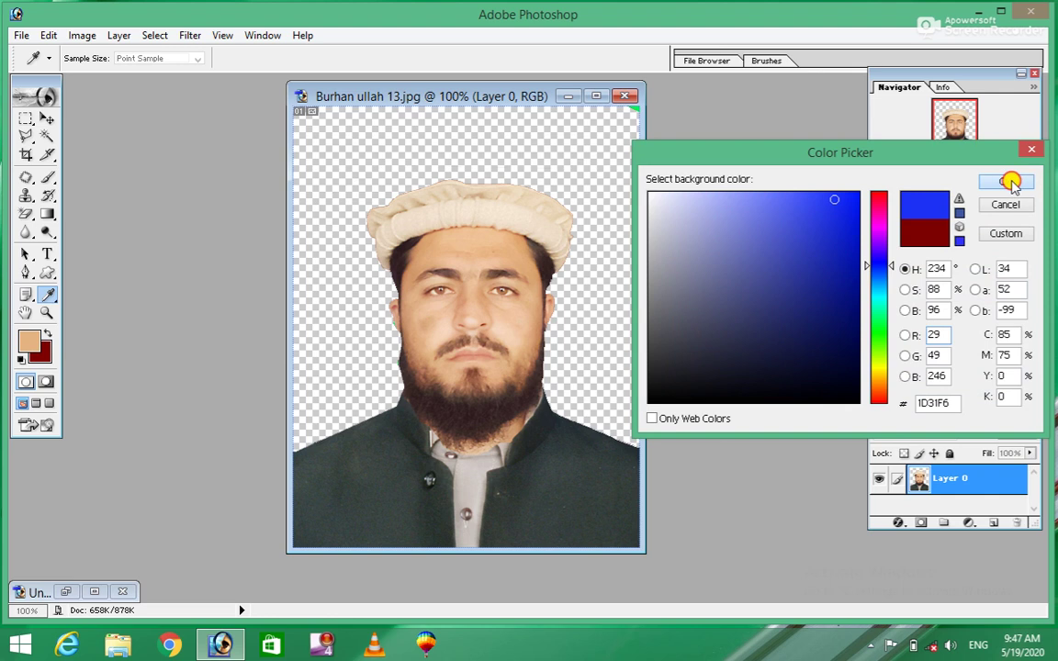
{"action": "left_click", "coordinate": [1006, 181]}
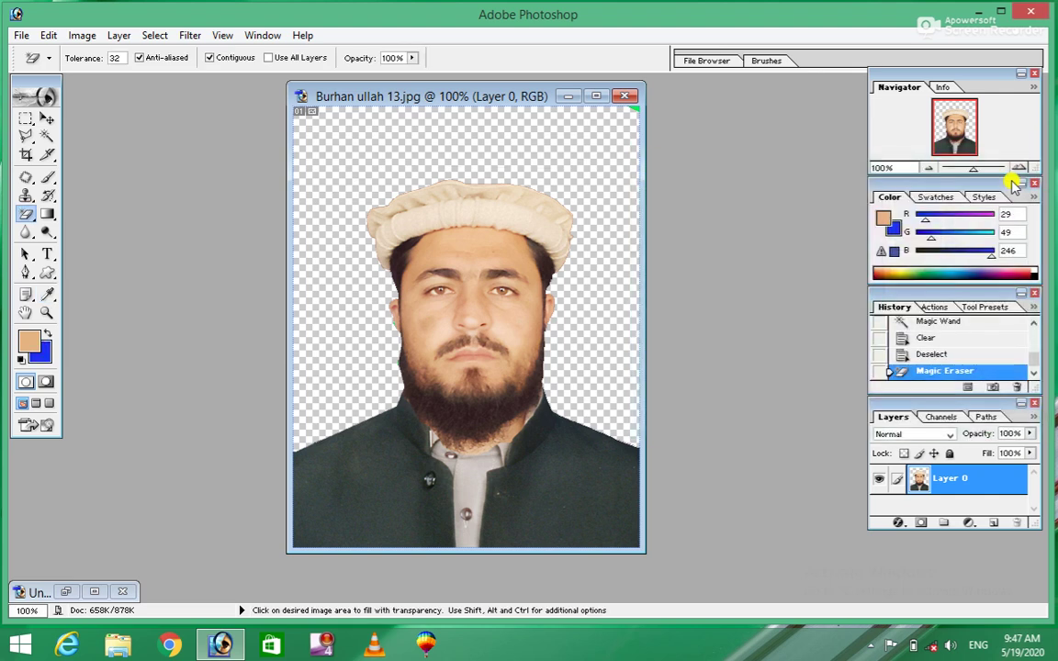
{"action": "key", "text": "ctrl+BackSpace"}
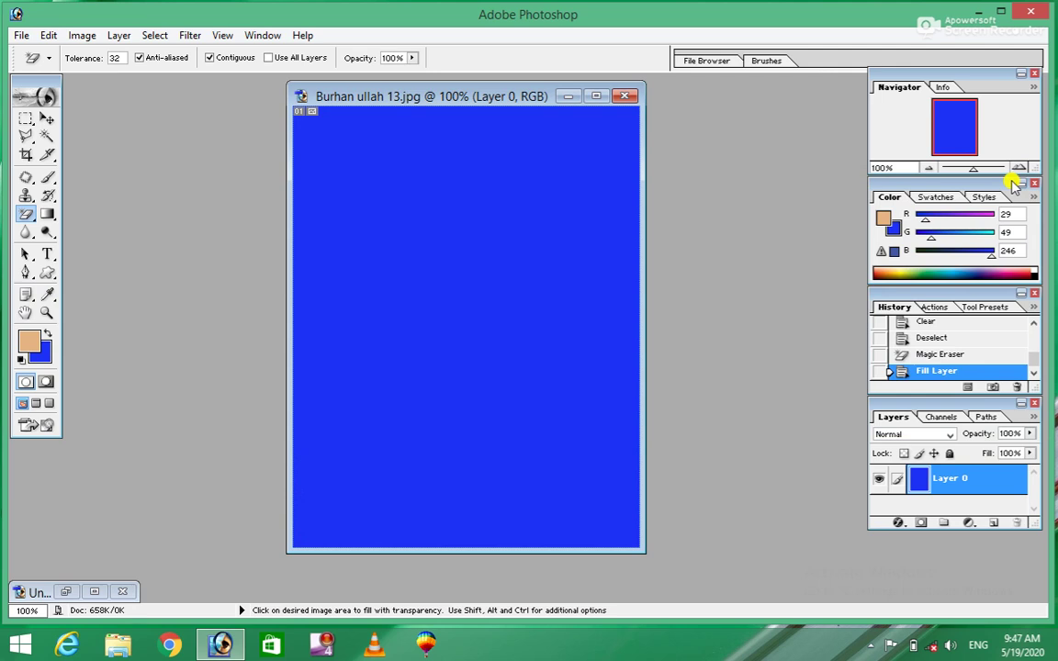
Undo the blue fill and step back to the partly red, partly green backdrop
{"action": "key", "text": "ctrl+z"}
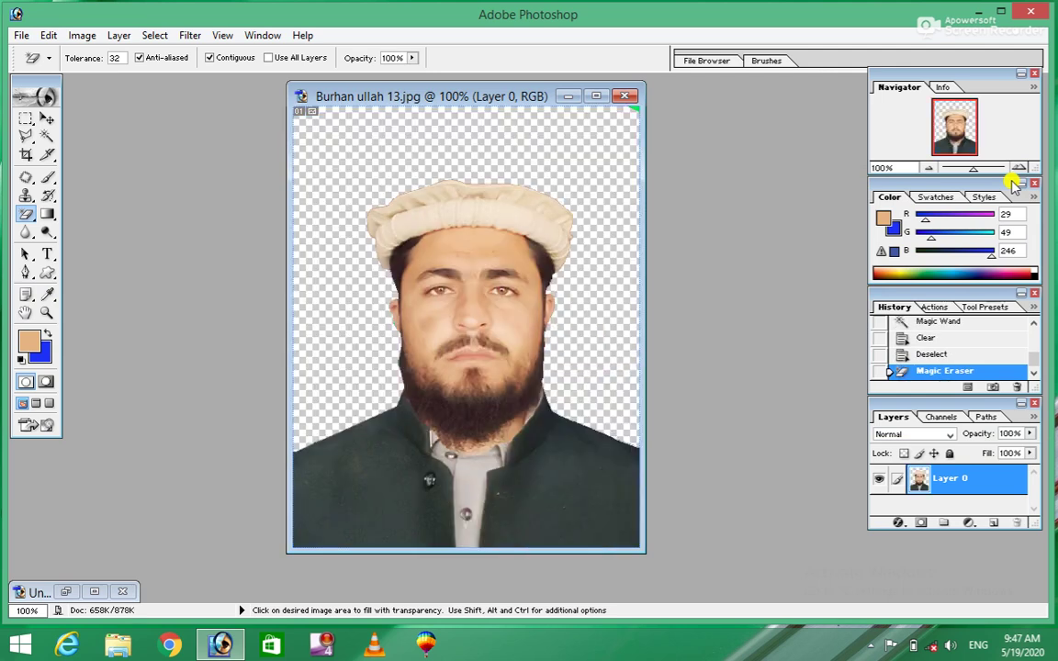
{"action": "key", "text": "ctrl+alt+z"}
{"action": "key", "text": "ctrl+alt+z"}
{"action": "key", "text": "ctrl+alt+z"}
{"action": "key", "text": "ctrl+alt+z"}
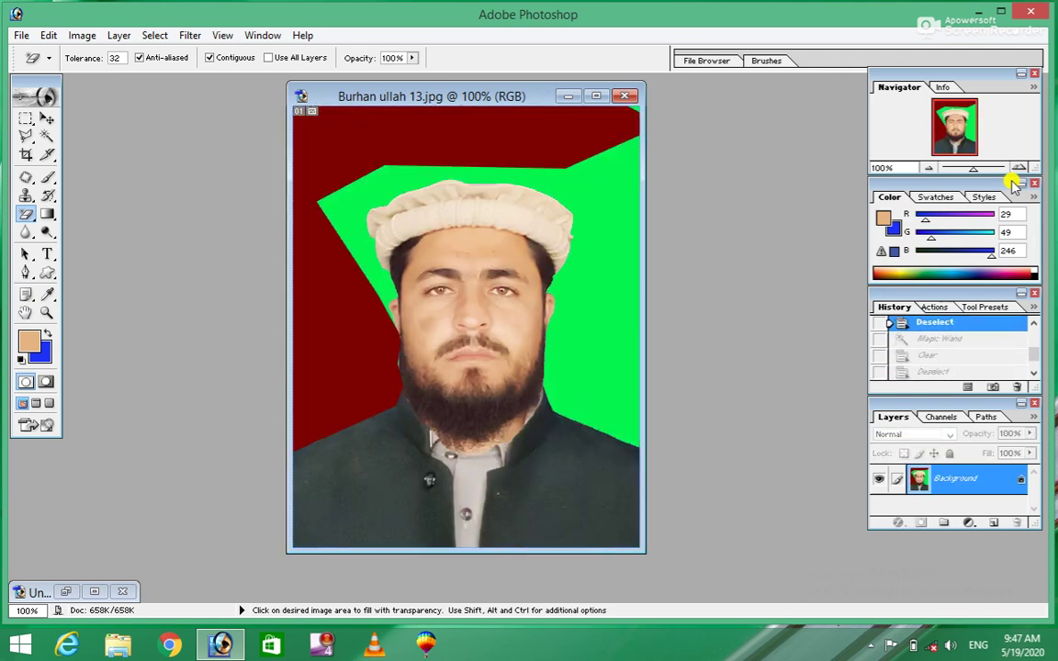
{"action": "key", "text": "ctrl+alt+z"}
{"action": "key", "text": "ctrl+alt+z"}
{"action": "key", "text": "ctrl+alt+z"}
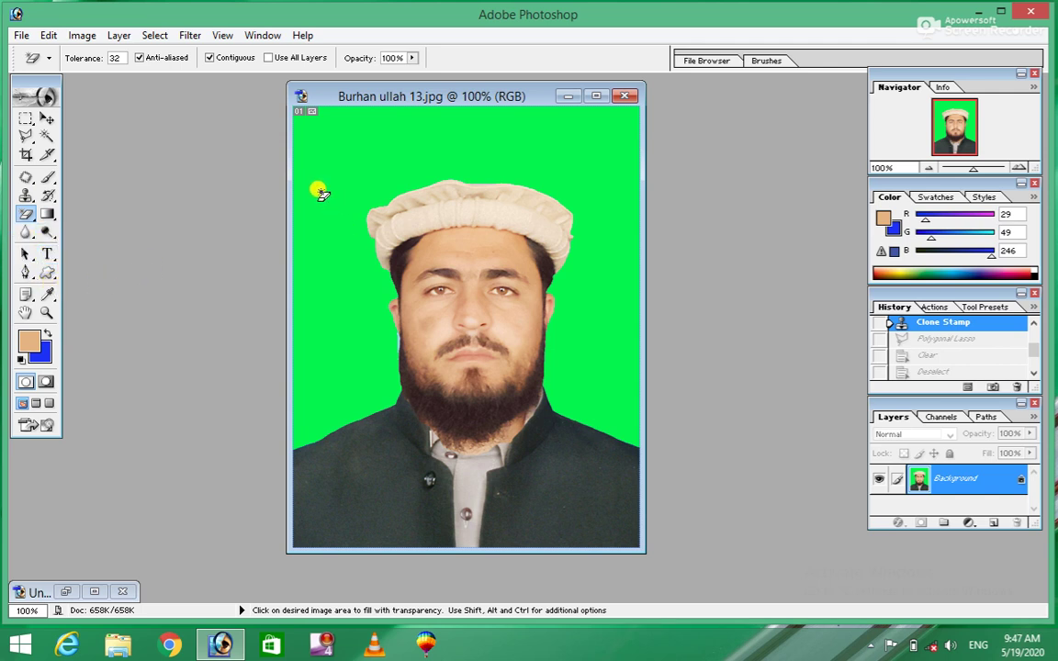
Revert to the original solid green background and switch to the Move tool
{"action": "left_click", "coordinate": [47, 119]}
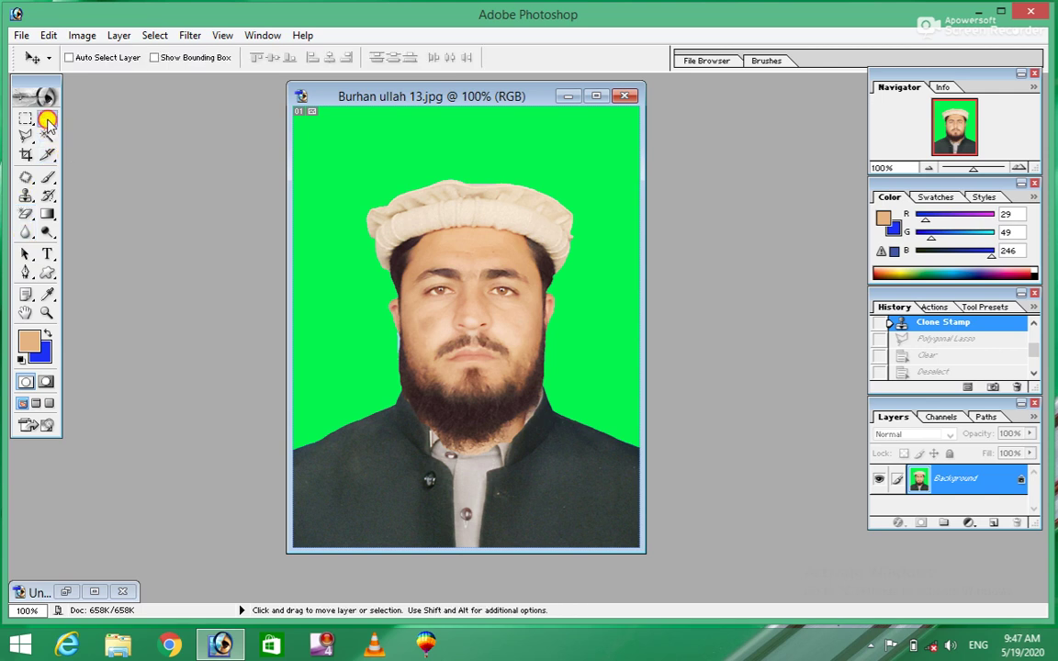
{"action": "key", "text": "alt"}
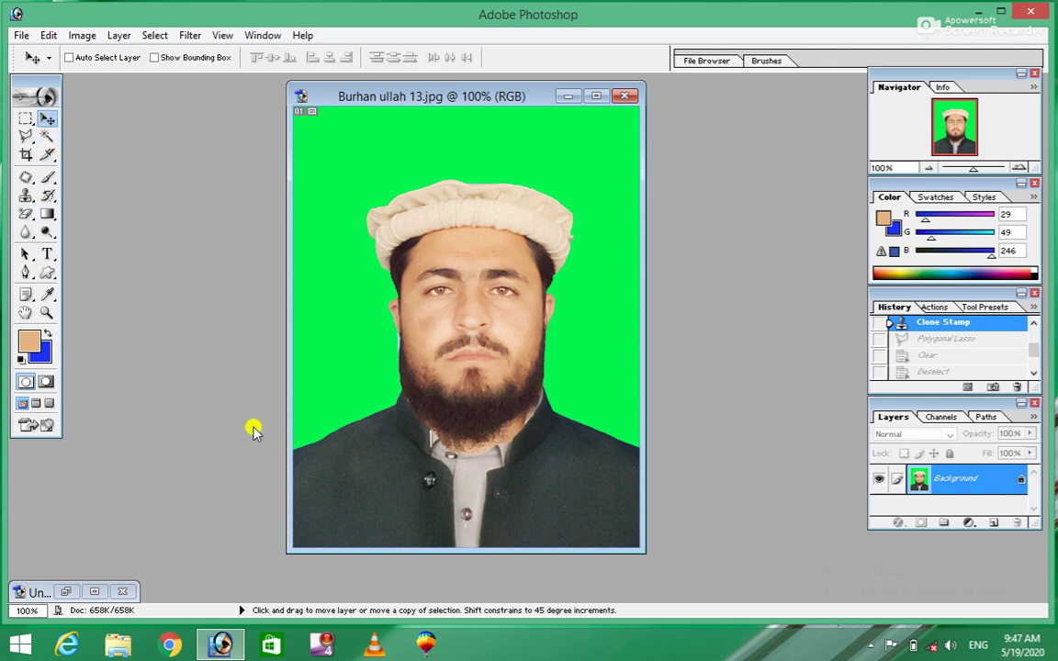